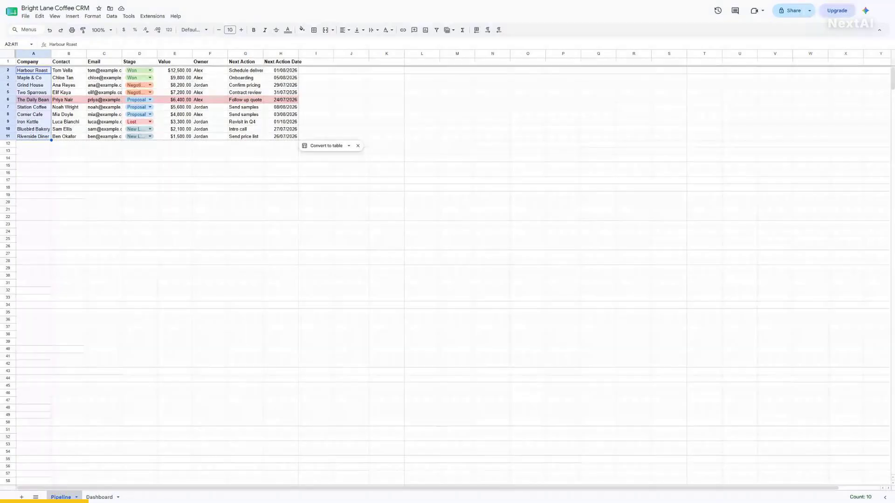
- On the Pipeline sheet, jump to A1, A2, the Won stage in D2 and the deal value in E2
{"action": "left_click", "coordinate": [17, 44]}
{"action": "type", "text": "A1"}
{"action": "key", "text": "Return"}
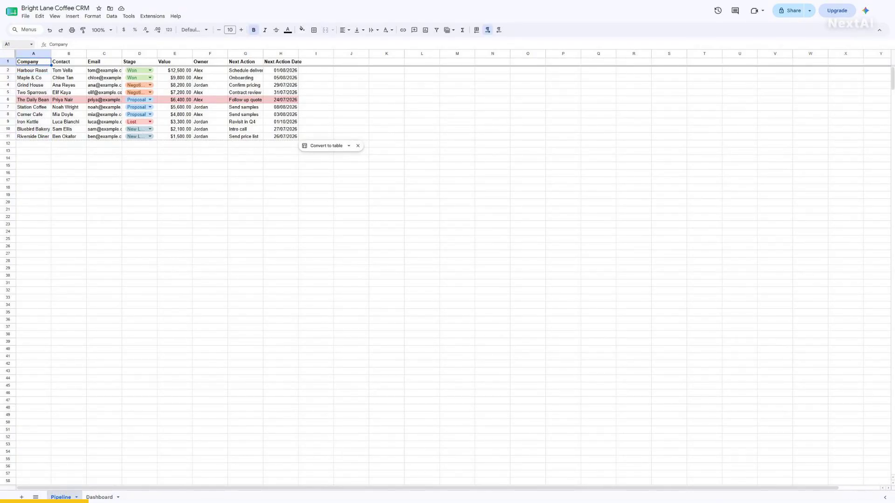
{"action": "left_click", "coordinate": [15, 45]}
{"action": "type", "text": "A2"}
{"action": "key", "text": "Return"}
{"action": "left_click", "coordinate": [15, 44]}
{"action": "type", "text": "D2"}
{"action": "key", "text": "Return"}
{"action": "left_click", "coordinate": [15, 44]}
{"action": "type", "text": "E2"}
{"action": "key", "text": "Return"}
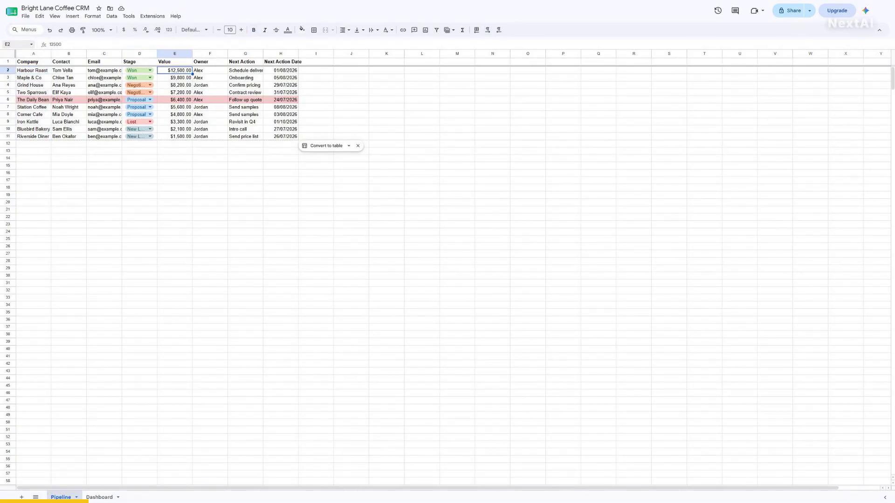
- On the Dashboard sheet, check the Stage heading in A3, Proposal in A4 and its deal count in B4
{"action": "left_click", "coordinate": [100, 497]}
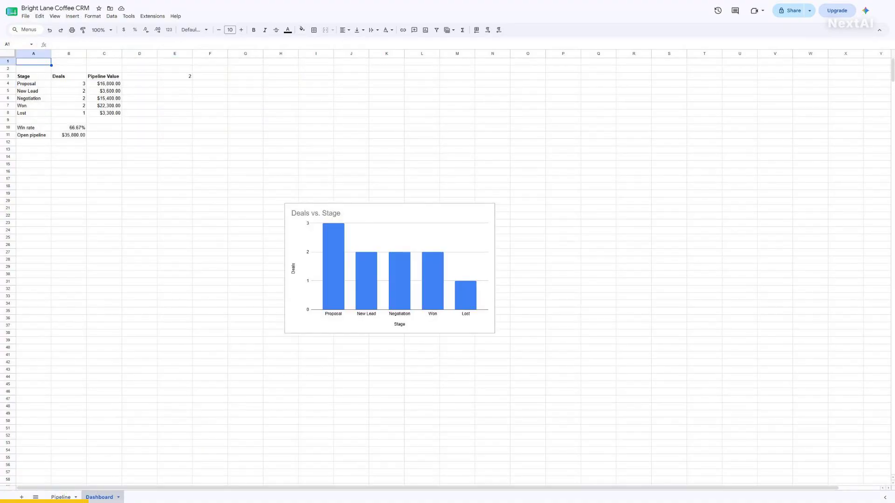
{"action": "left_click", "coordinate": [15, 45]}
{"action": "type", "text": "A3"}
{"action": "key", "text": "Return"}
{"action": "left_click", "coordinate": [15, 44]}
{"action": "type", "text": "A4"}
{"action": "key", "text": "Return"}
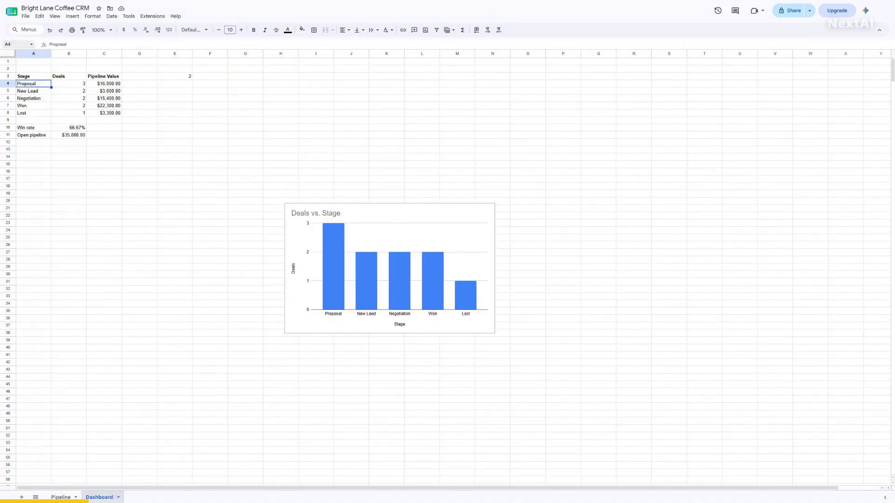
{"action": "left_click", "coordinate": [15, 44]}
{"action": "type", "text": "B4"}
{"action": "key", "text": "Return"}
- Check Win rate in A10 and Open pipeline in A11, then return to A1
{"action": "left_click", "coordinate": [15, 45]}
{"action": "type", "text": "A10"}
{"action": "key", "text": "Return"}
{"action": "left_click", "coordinate": [15, 45]}
{"action": "type", "text": "A11"}
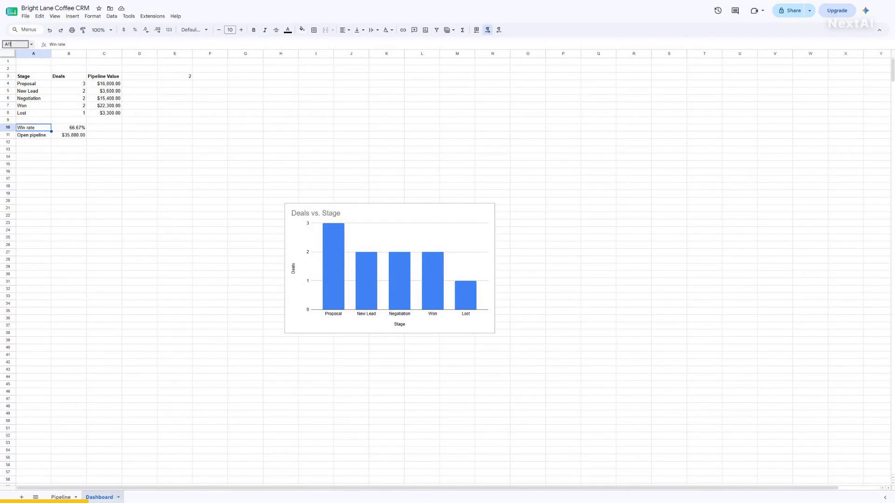
{"action": "key", "text": "Return"}
{"action": "left_click", "coordinate": [15, 44]}
{"action": "type", "text": "A1"}
{"action": "key", "text": "Return"}
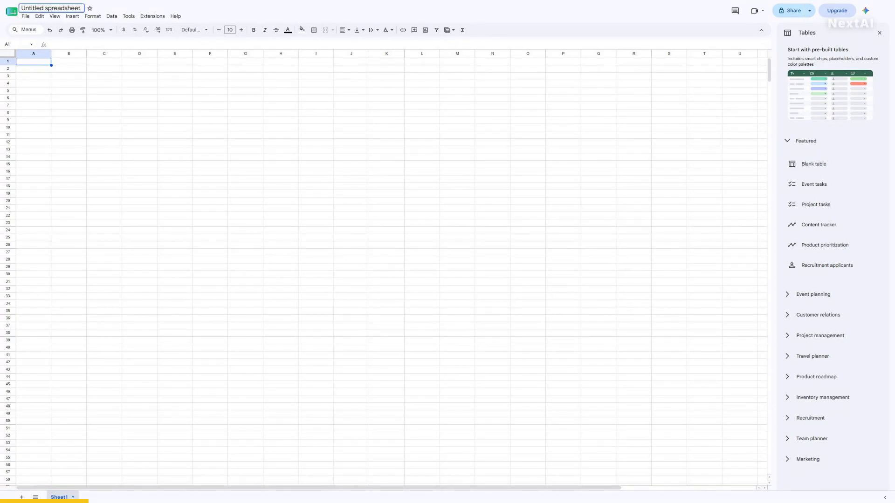
- Title the spreadsheet 'Bright Lane Coffee CRM' and rename Sheet1 to 'Pipeline'
{"action": "left_click", "coordinate": [52, 8]}
{"action": "type", "text": "B"}
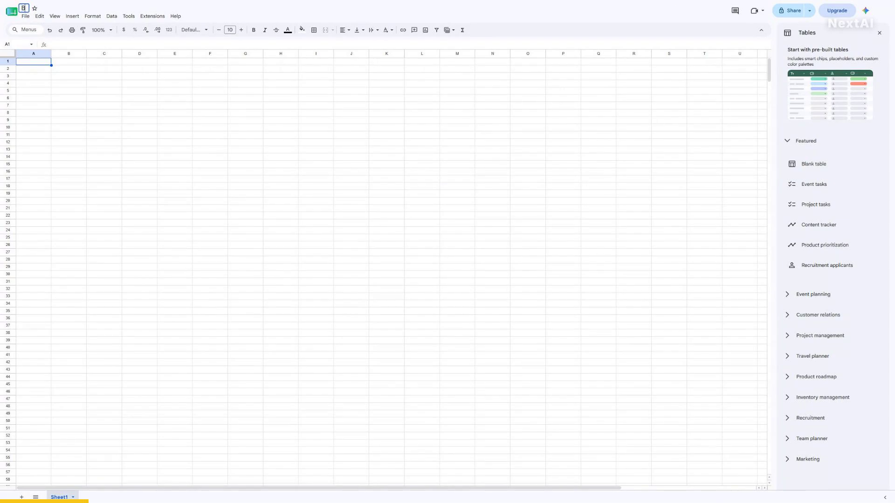
{"action": "type", "text": "right Lane Coffee CRM"}
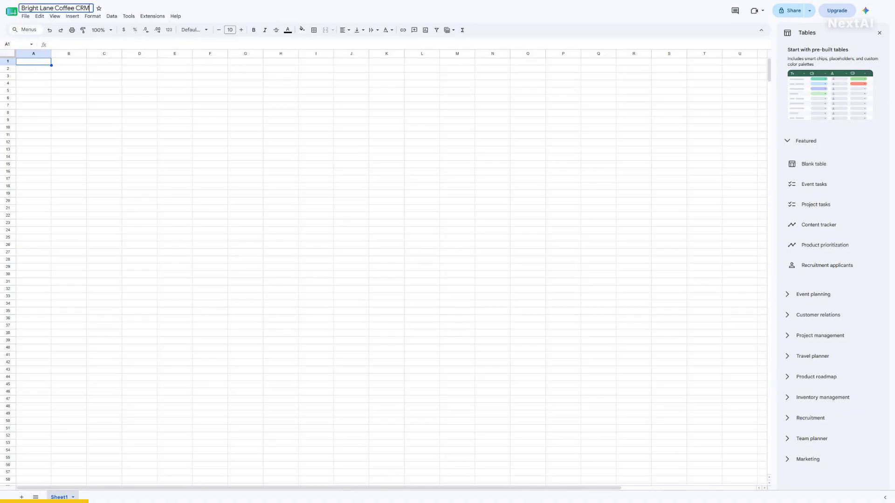
{"action": "key", "text": "Return"}
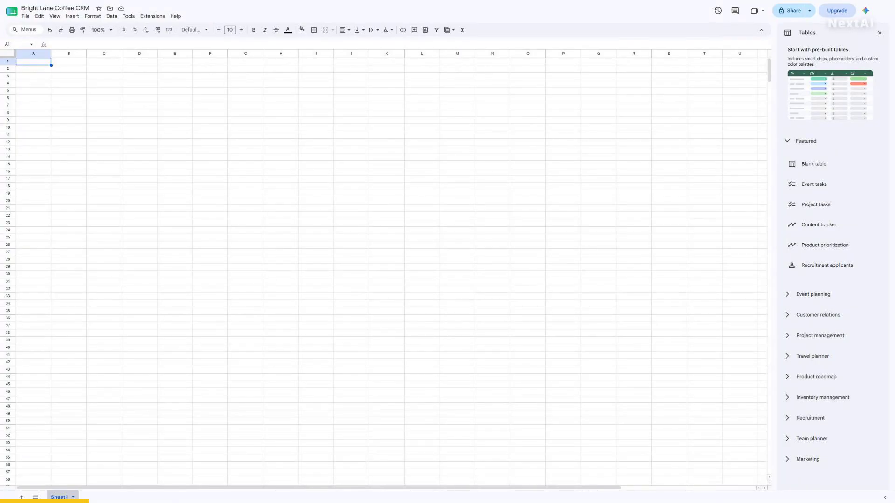
{"action": "double_click", "coordinate": [59, 498]}
{"action": "type", "text": "Pipeline"}
{"action": "key", "text": "Return"}
- Add a second sheet named 'Dashboard' and return to the Pipeline sheet
{"action": "left_click", "coordinate": [22, 497]}
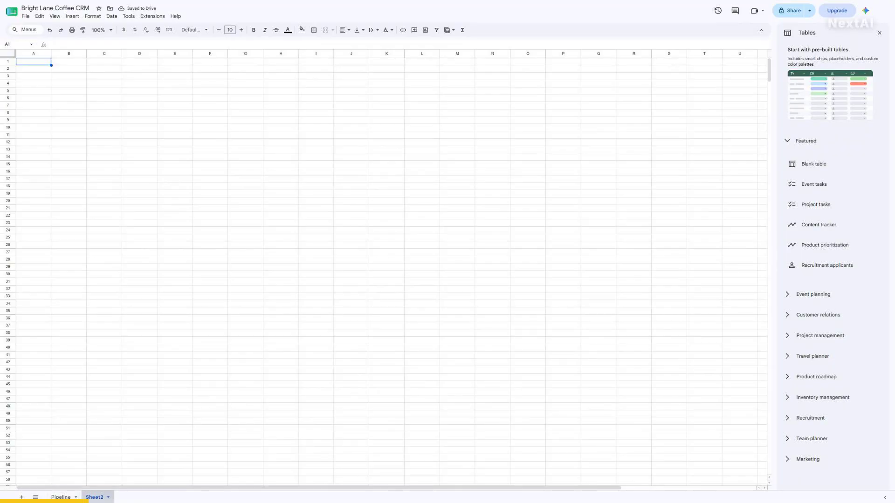
{"action": "double_click", "coordinate": [95, 497]}
{"action": "type", "text": "Dashboard"}
{"action": "key", "text": "Return"}
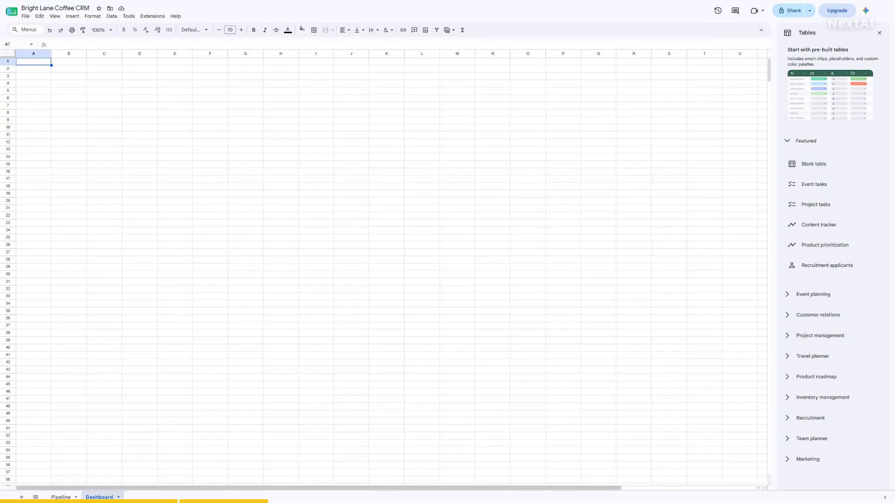
{"action": "left_click", "coordinate": [61, 497]}
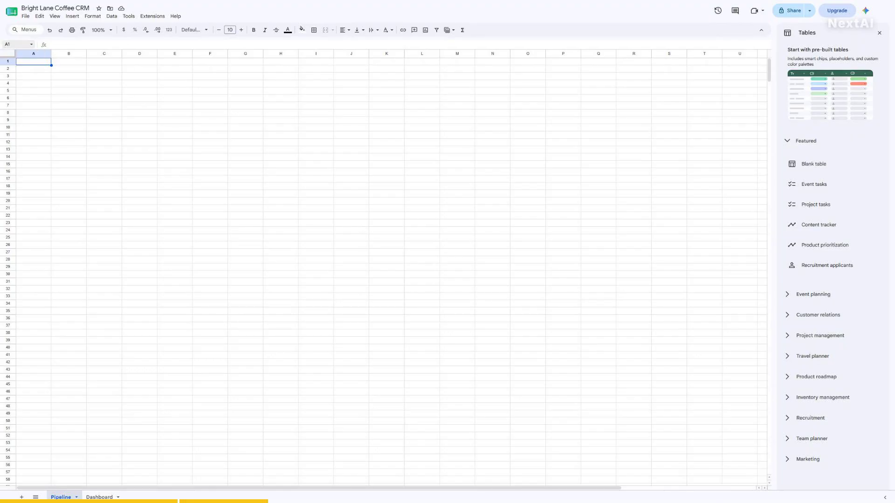
- Enter headers Company, Contact, Email and Stage in A1 through D1
{"action": "type", "text": "Company"}
{"action": "key", "text": "Tab"}
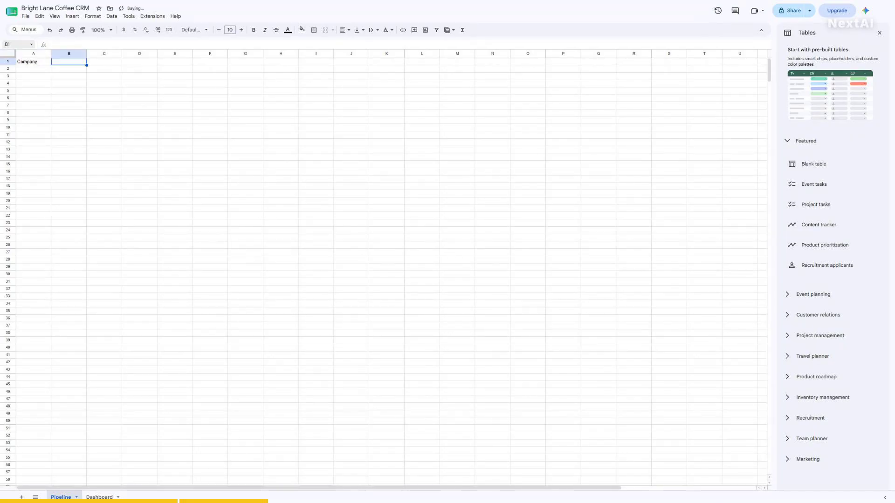
{"action": "type", "text": "Contact"}
{"action": "key", "text": "Tab"}
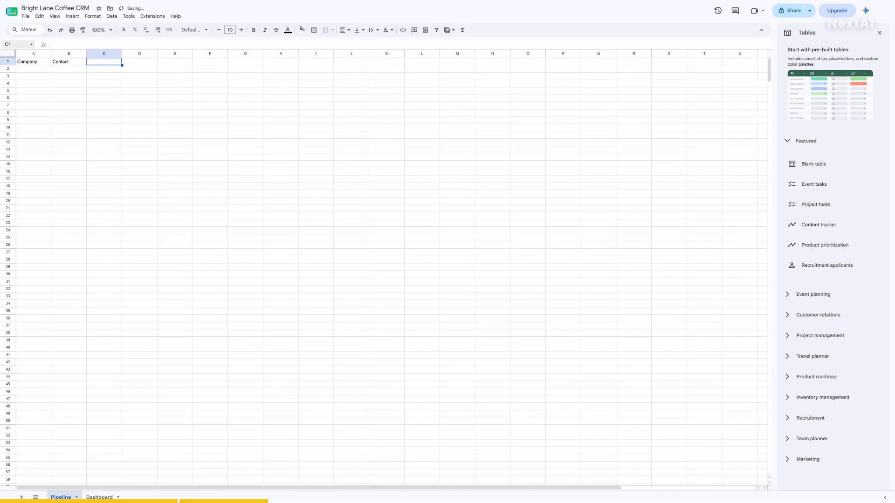
{"action": "type", "text": "Email"}
{"action": "key", "text": "Tab"}
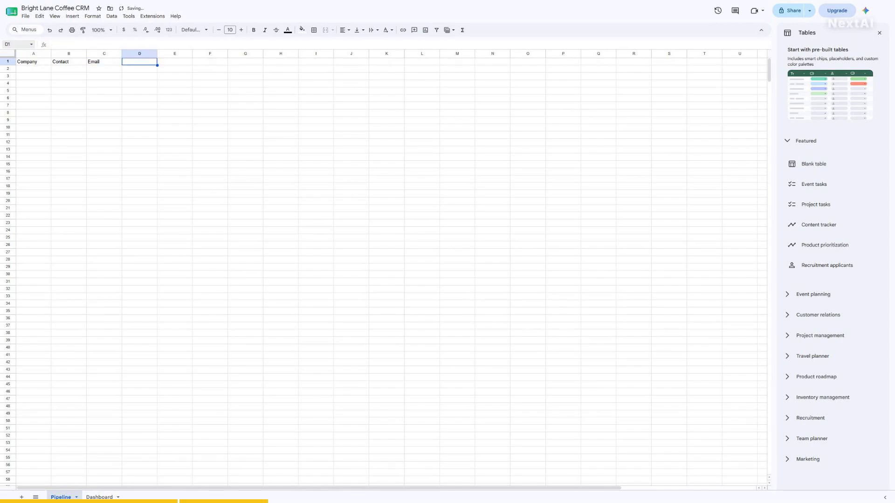
{"action": "type", "text": "Stage"}
{"action": "key", "text": "Tab"}
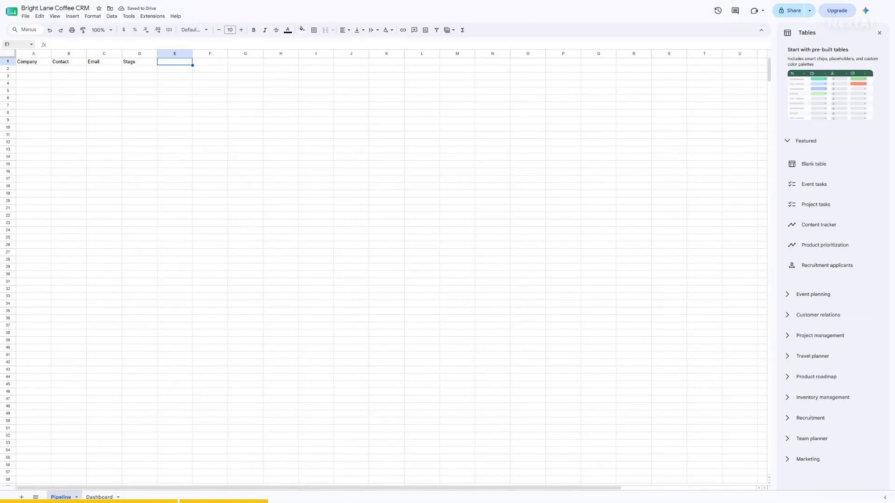
- Enter headers Value, Owner, Next Action and Next Action Date in E1 through H1
{"action": "type", "text": "Value"}
{"action": "key", "text": "Tab"}
{"action": "type", "text": "Owner"}
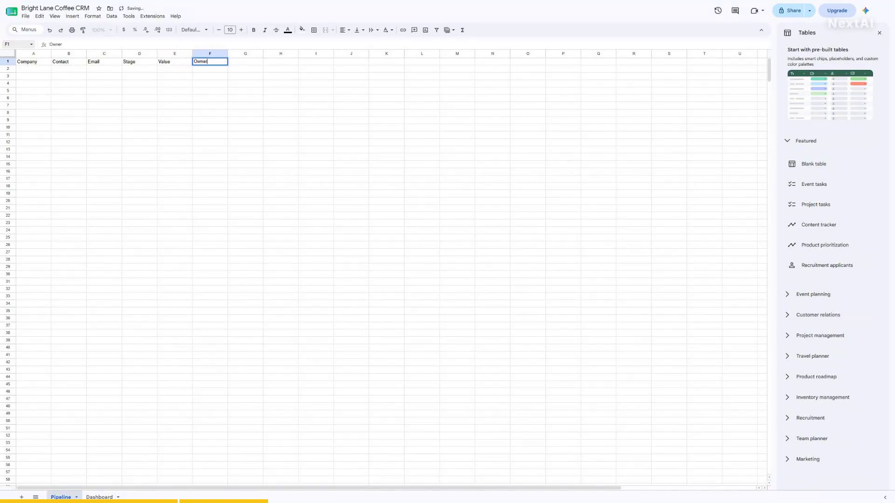
{"action": "key", "text": "Tab"}
{"action": "type", "text": "Next"}
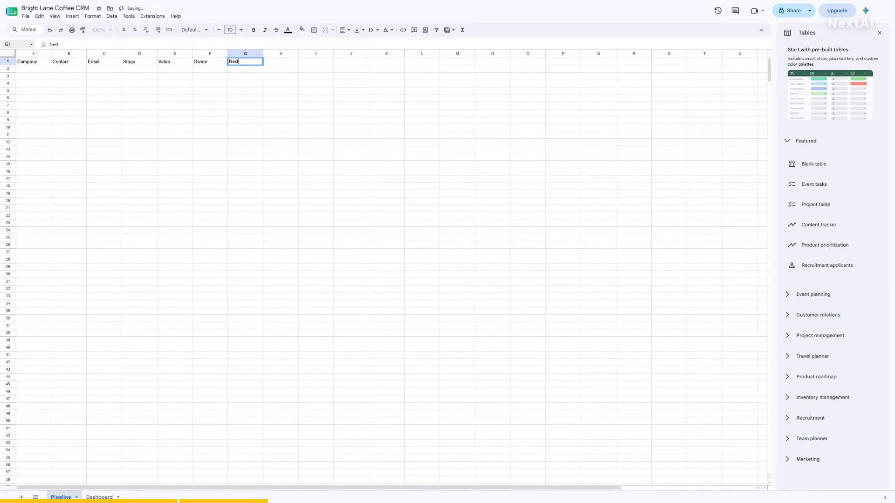
{"action": "type", "text": " Action"}
{"action": "key", "text": "Tab"}
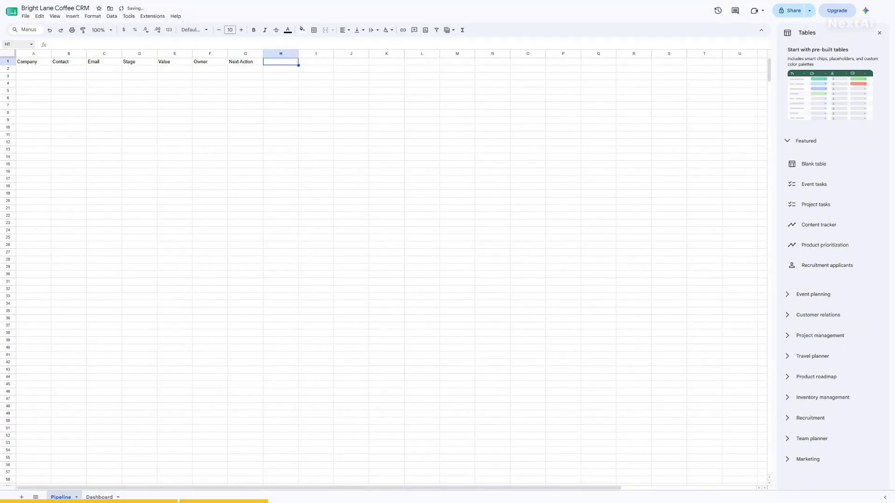
{"action": "type", "text": "Next Action Date"}
{"action": "key", "text": "Return"}
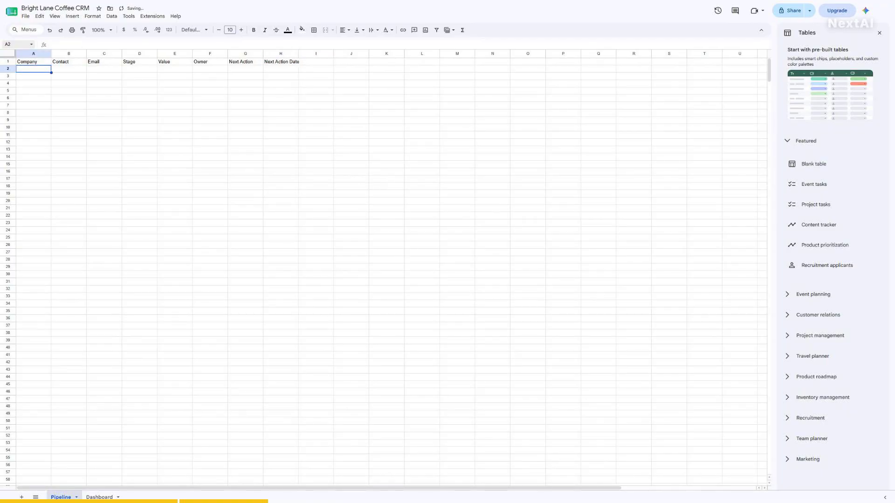
- Select the range G1:H11 via the Name Box
{"action": "left_click", "coordinate": [16, 45]}
{"action": "type", "text": "G1:H11"}
{"action": "key", "text": "Return"}
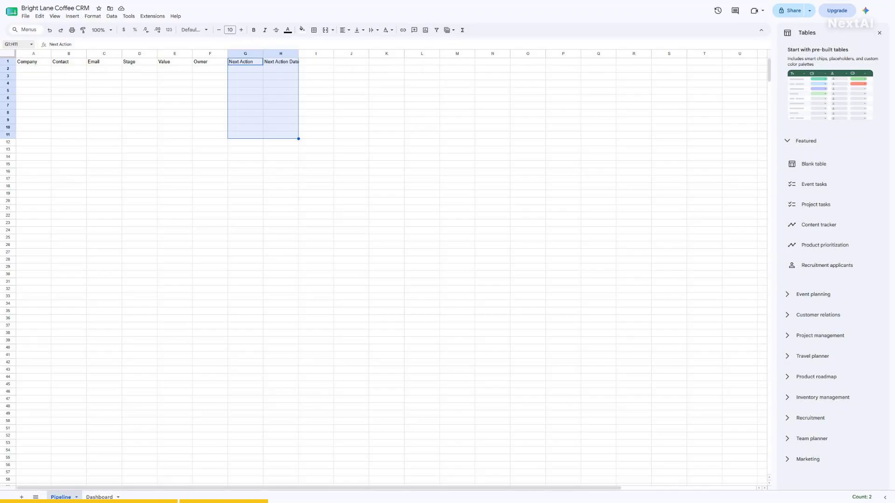
{"action": "left_click", "coordinate": [8, 61]}
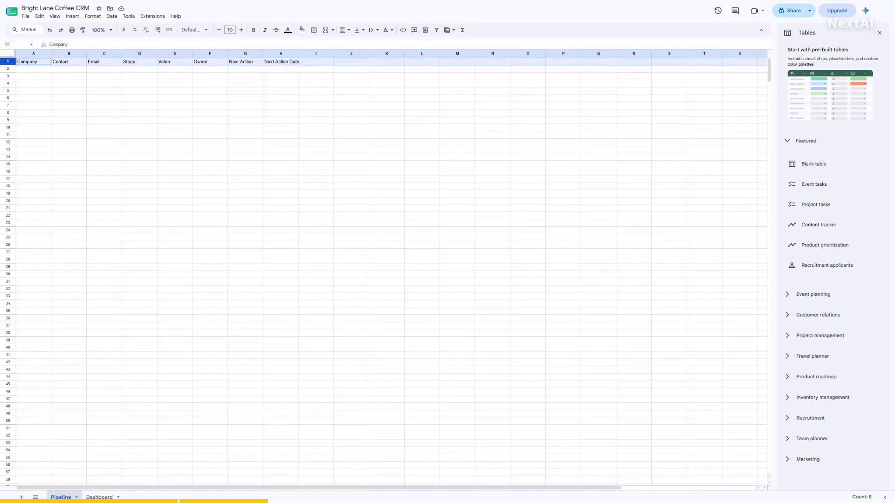
{"action": "key", "text": "ctrl+b"}
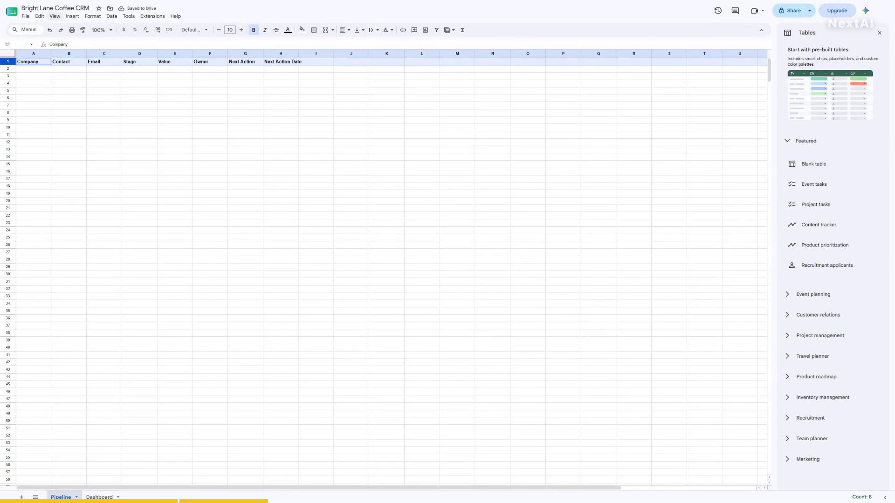
{"action": "left_click", "coordinate": [55, 15]}
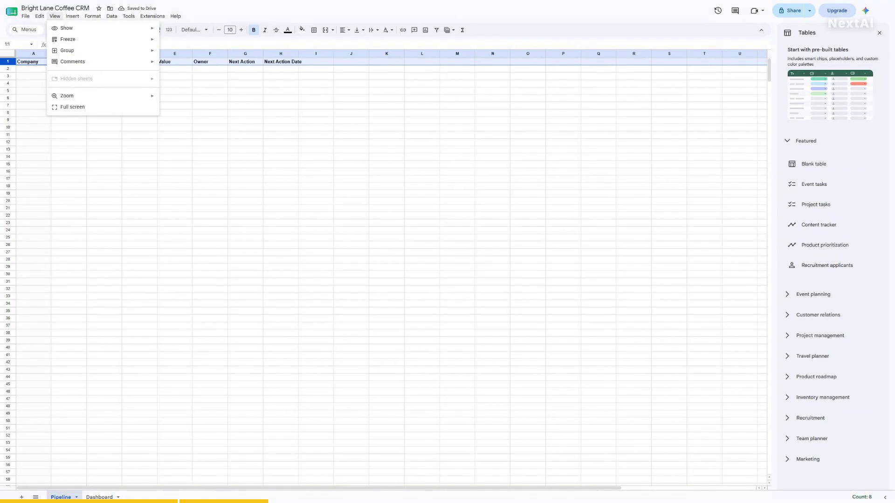
{"action": "mouse_move", "coordinate": [68, 39]}
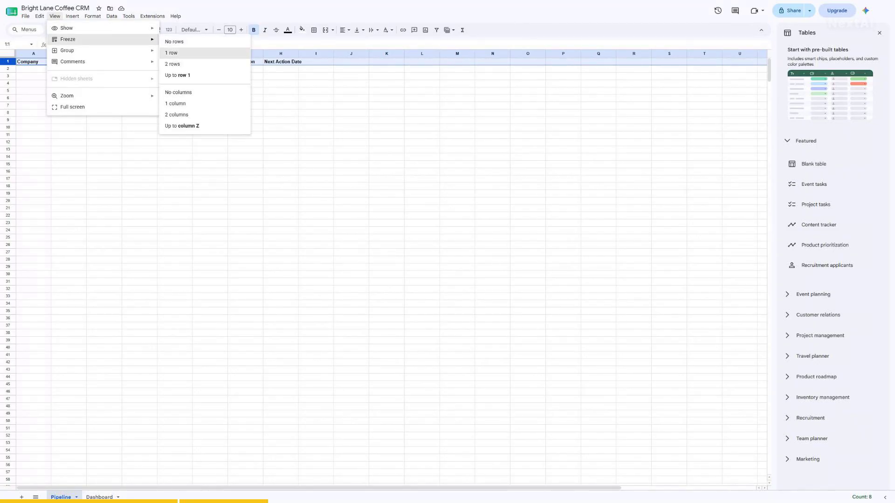
{"action": "left_click", "coordinate": [172, 52]}
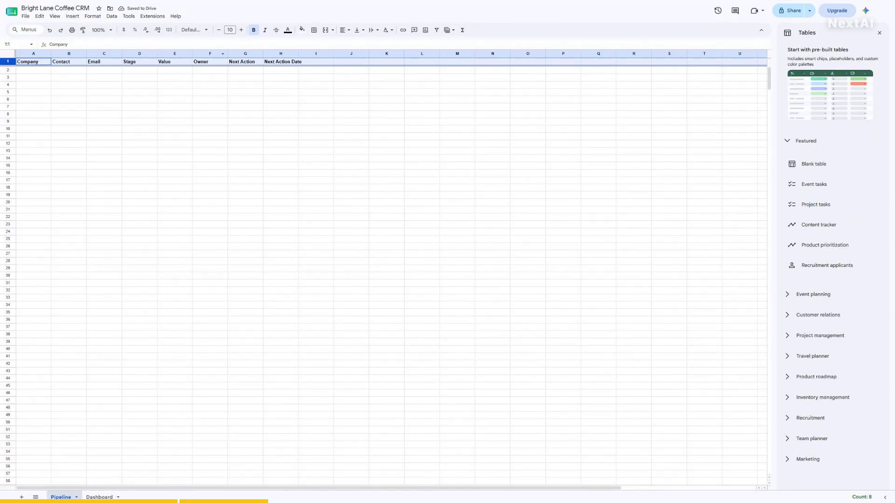
{"action": "scroll", "coordinate": [392, 275], "scroll_direction": "down", "scroll_amount": 2}
{"action": "scroll", "coordinate": [383, 276], "scroll_direction": "down", "scroll_amount": 4}
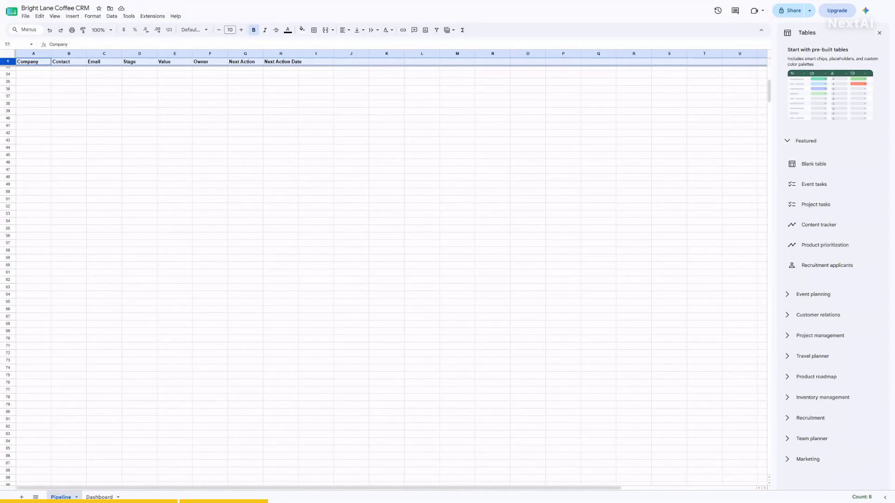
{"action": "scroll", "coordinate": [392, 275], "scroll_direction": "up", "scroll_amount": 6}
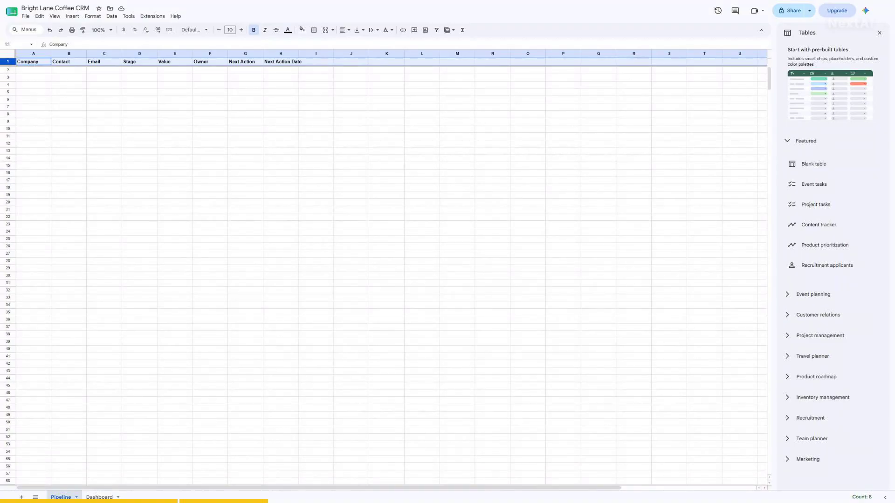
{"action": "left_click", "coordinate": [15, 44]}
{"action": "type", "text": "A1"}
{"action": "key", "text": "Return"}
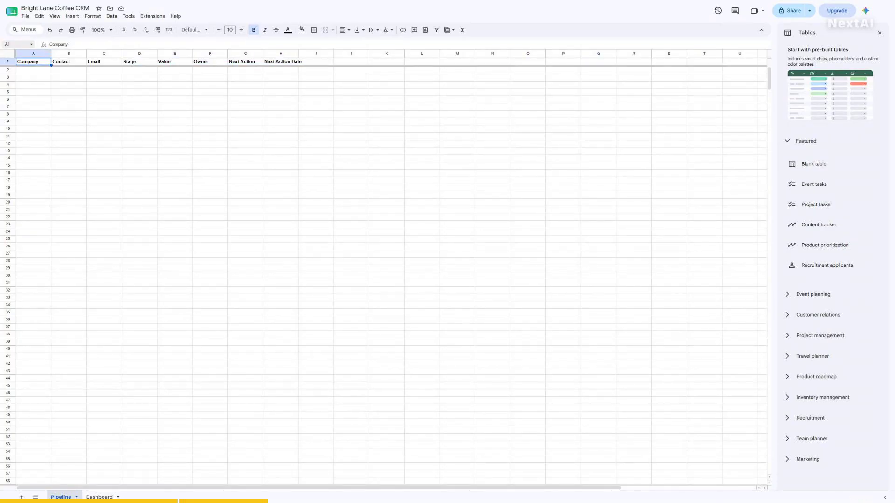
{"action": "left_click", "coordinate": [15, 44]}
{"action": "type", "text": "B1"}
{"action": "key", "text": "Return"}
{"action": "left_click", "coordinate": [15, 44]}
{"action": "type", "text": "C1"}
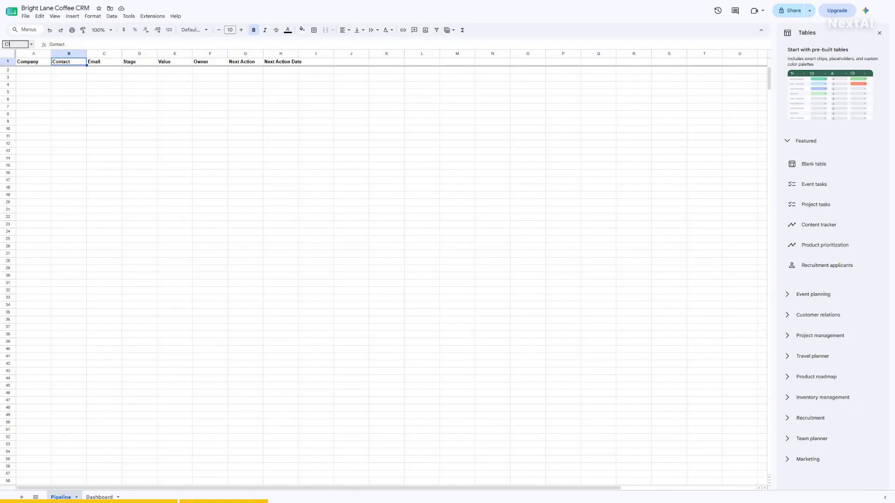
{"action": "key", "text": "Return"}
{"action": "left_click", "coordinate": [15, 44]}
{"action": "type", "text": "D1"}
{"action": "key", "text": "Return"}
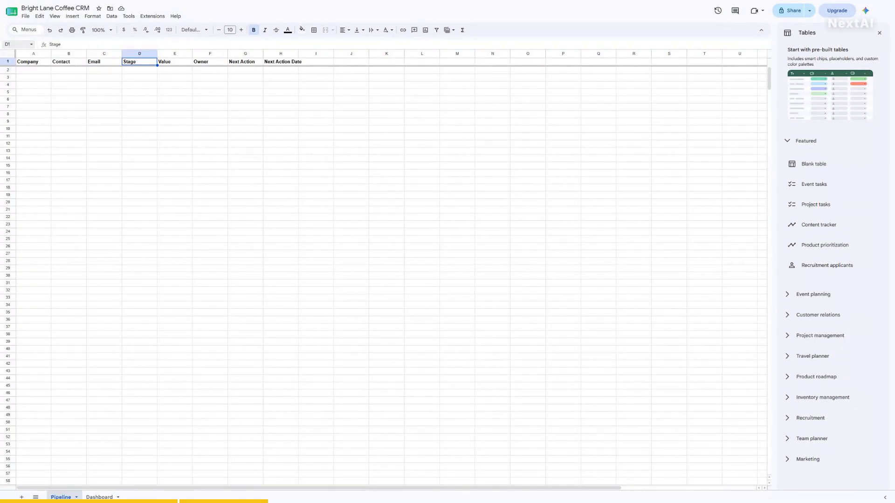
{"action": "left_click", "coordinate": [16, 44]}
{"action": "type", "text": "E1"}
{"action": "key", "text": "Return"}
{"action": "left_click", "coordinate": [15, 44]}
{"action": "type", "text": "F1"}
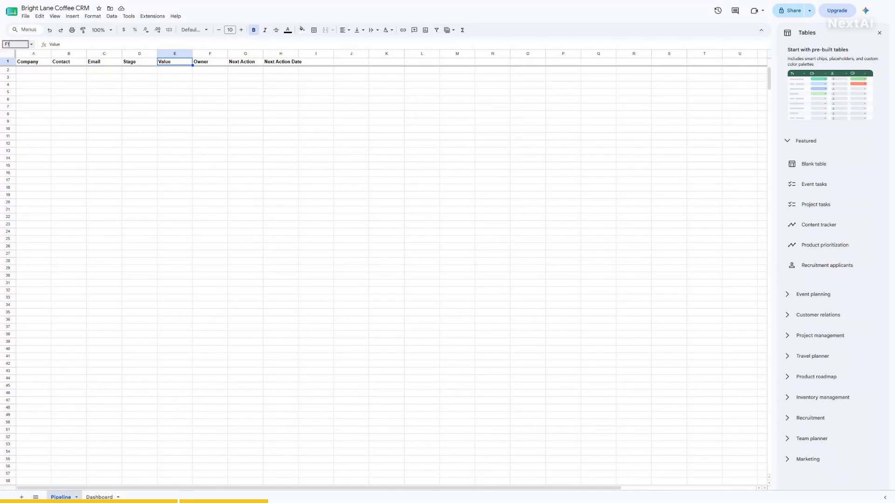
{"action": "key", "text": "Return"}
{"action": "left_click", "coordinate": [16, 44]}
{"action": "type", "text": "G1"}
{"action": "key", "text": "Return"}
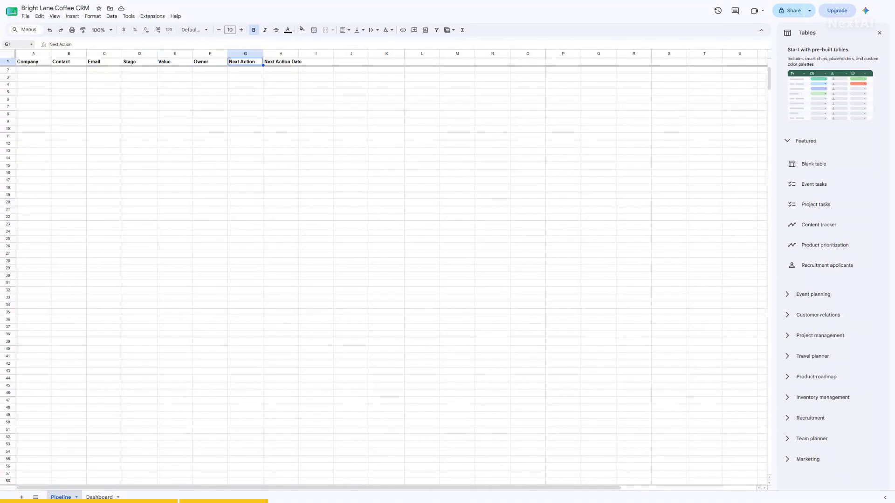
{"action": "left_click", "coordinate": [16, 44]}
{"action": "type", "text": "H1"}
{"action": "key", "text": "Return"}
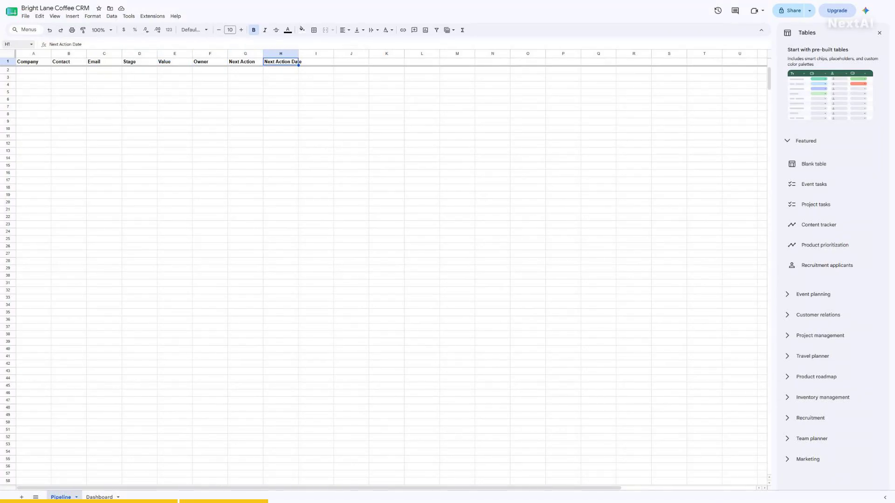
{"action": "left_click", "coordinate": [16, 45]}
{"action": "type", "text": "A1"}
{"action": "key", "text": "Return"}
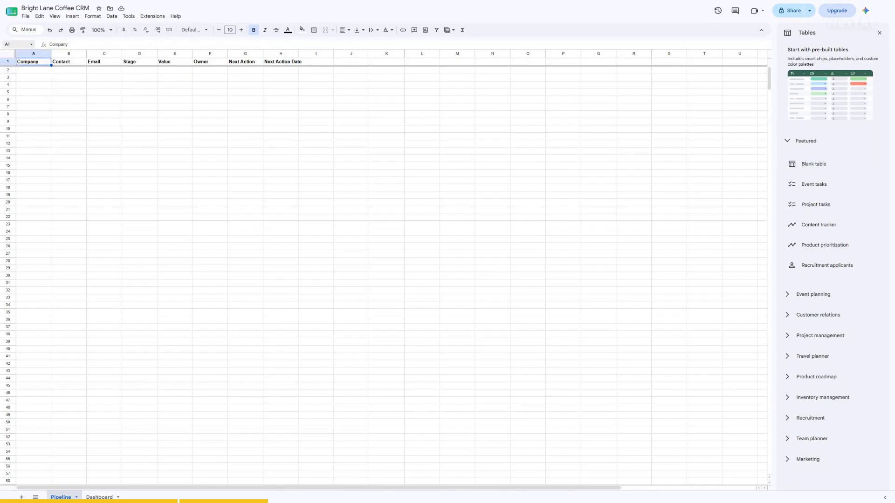
- Fill row 2 with the Corner Cafe deal: contact, email, Proposal, 4800, owner, 'Send samples', 2026-08-03
{"action": "left_click", "coordinate": [33, 70]}
{"action": "type", "text": "Corner Cafe"}
{"action": "key", "text": "Tab"}
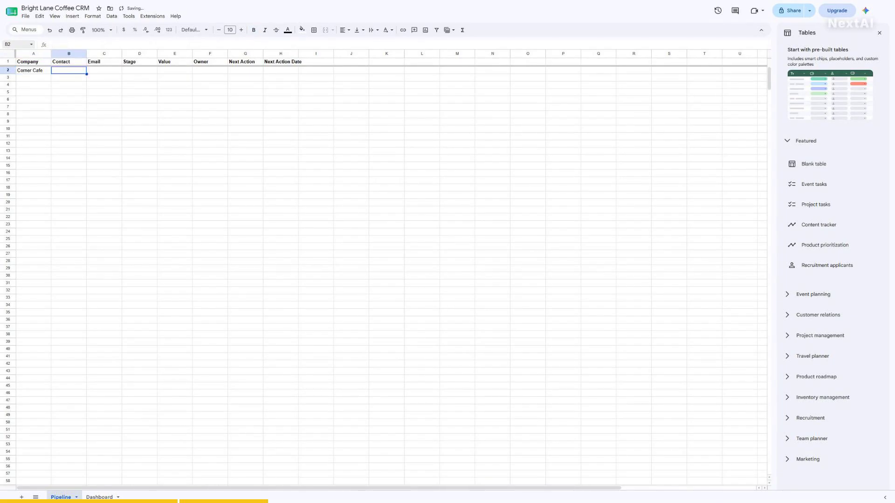
{"action": "key", "text": "Tab"}
{"action": "type", "text": "mia@example.com"}
{"action": "key", "text": "Tab"}
{"action": "type", "text": "Proposal"}
{"action": "key", "text": "Tab"}
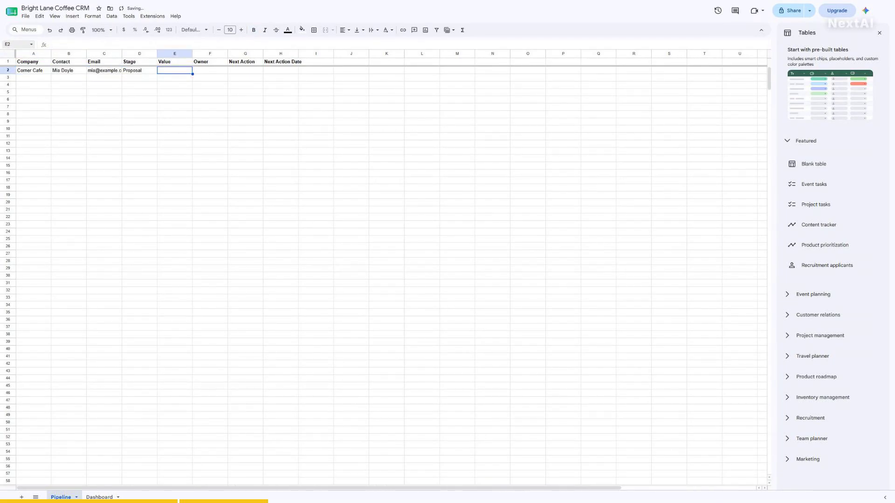
{"action": "type", "text": "4800"}
{"action": "key", "text": "Tab"}
{"action": "type", "text": "Alex"}
{"action": "key", "text": "Tab"}
{"action": "type", "text": "Send samples"}
{"action": "key", "text": "Tab"}
{"action": "type", "text": "2026-0"}
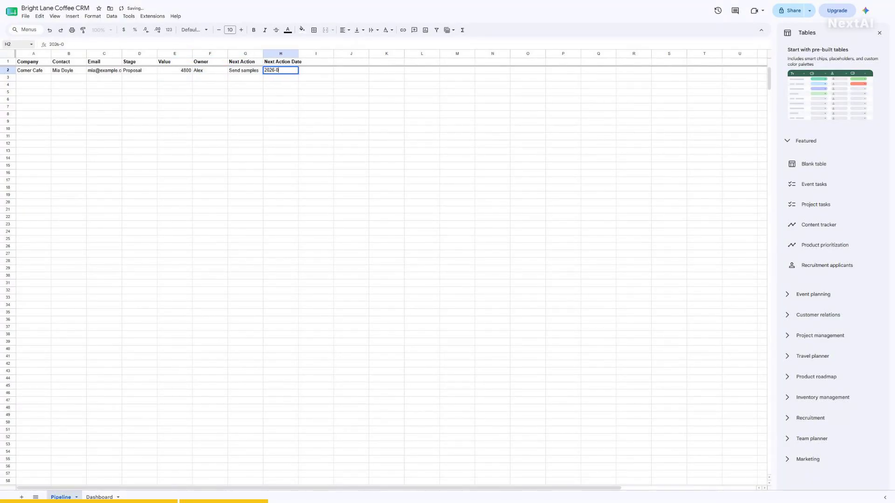
{"action": "type", "text": "8-03"}
{"action": "key", "text": "Return"}
{"action": "key", "text": "Up"}
{"action": "key", "text": "ctrl+shift+Right"}
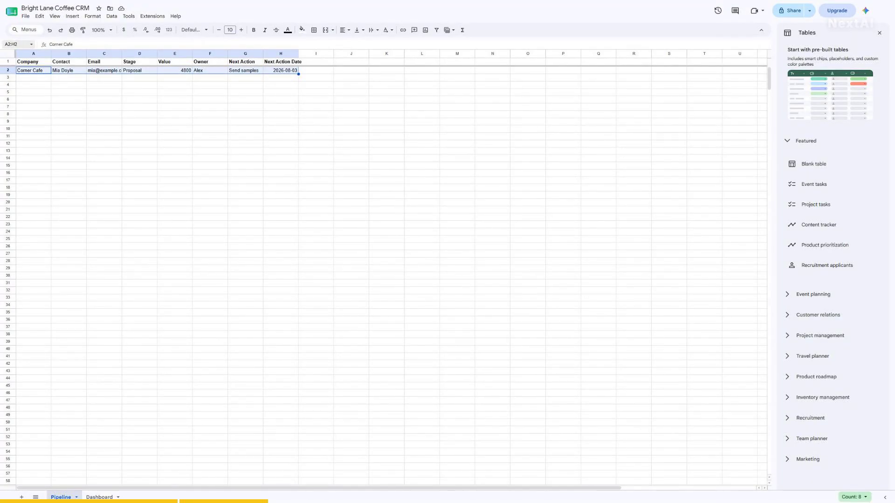
- Enter the Harbour Roast deal in row 3: Won, 12500, 'Schedule delivery', 2026-08-01
{"action": "key", "text": "Down"}
{"action": "type", "text": "Harbour Roast"}
{"action": "key", "text": "Tab"}
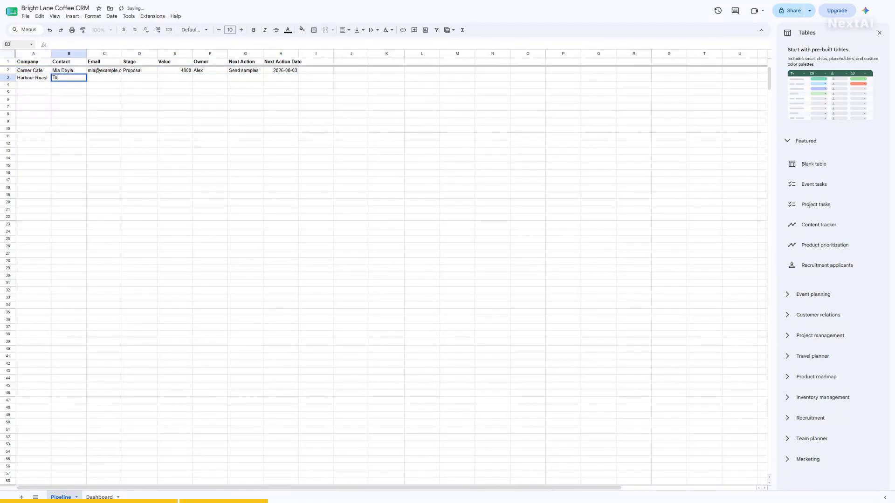
{"action": "key", "text": "Tab"}
{"action": "type", "text": "tom@example.com"}
{"action": "key", "text": "Tab"}
{"action": "type", "text": "Won\t12500\tAlex"}
{"action": "key", "text": "Tab"}
{"action": "type", "text": "Schedule delivery"}
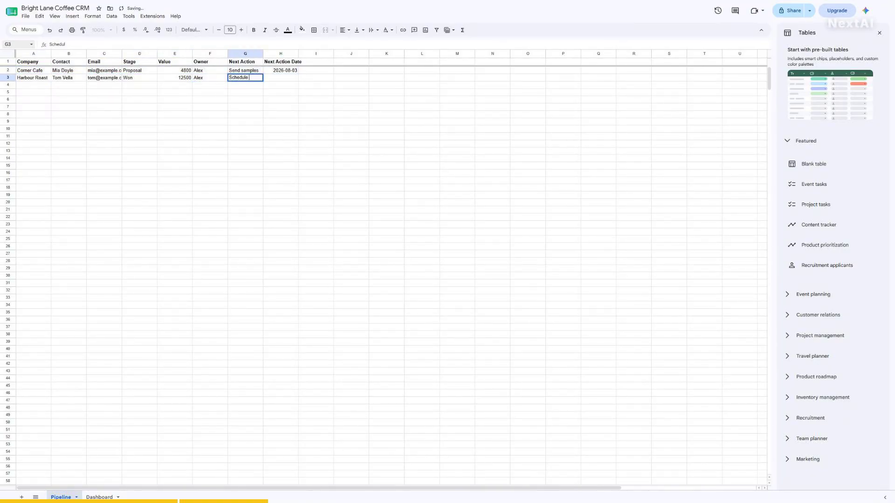
{"action": "key", "text": "Tab"}
{"action": "type", "text": "2026-08-01"}
{"action": "key", "text": "Return"}
- Enter the Grind House deal in row 4: Negotiation, 'Confirm pricing', 2026-07-29
{"action": "type", "text": "Grind House"}
{"action": "key", "text": "Tab"}
{"action": "key", "text": "Tab"}
{"action": "type", "text": "ana@example.com"}
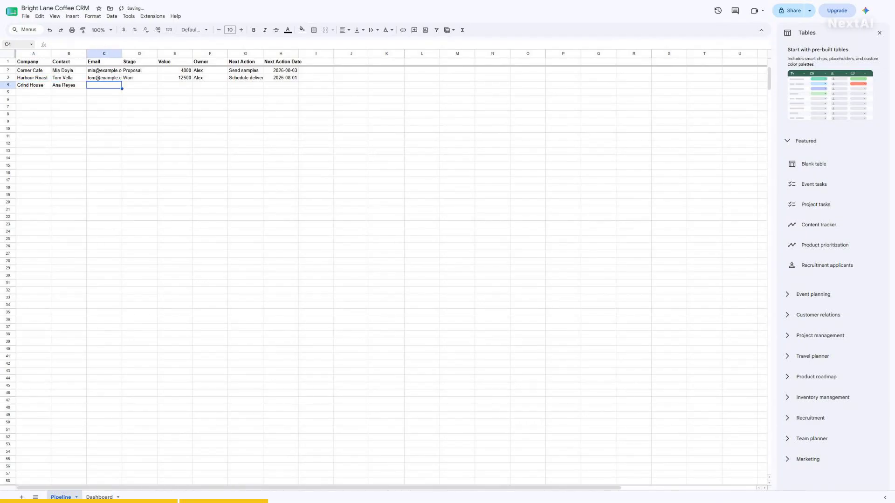
{"action": "key", "text": "Tab"}
{"action": "type", "text": "Negotiation"}
{"action": "key", "text": "Tab"}
{"action": "type", "text": "Confirm pricing"}
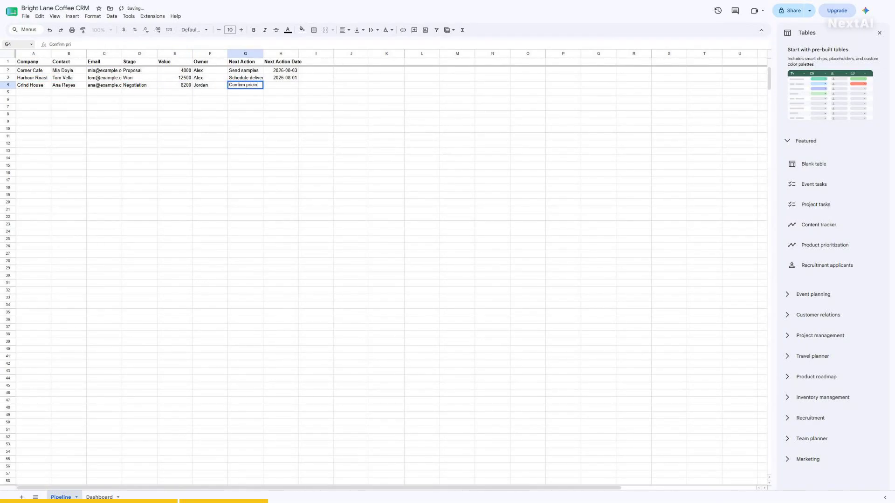
- Enter the Bluebird Bakery deal in row 5: New Lead, 2100, 'Intro call', 2026-07-27
{"action": "key", "text": "Tab"}
{"action": "type", "text": "2026-07-29"}
{"action": "key", "text": "Return"}
{"action": "type", "text": "Bluebird Bakery"}
{"action": "key", "text": "Tab"}
{"action": "key", "text": "Tab"}
{"action": "type", "text": "sam@example.com"}
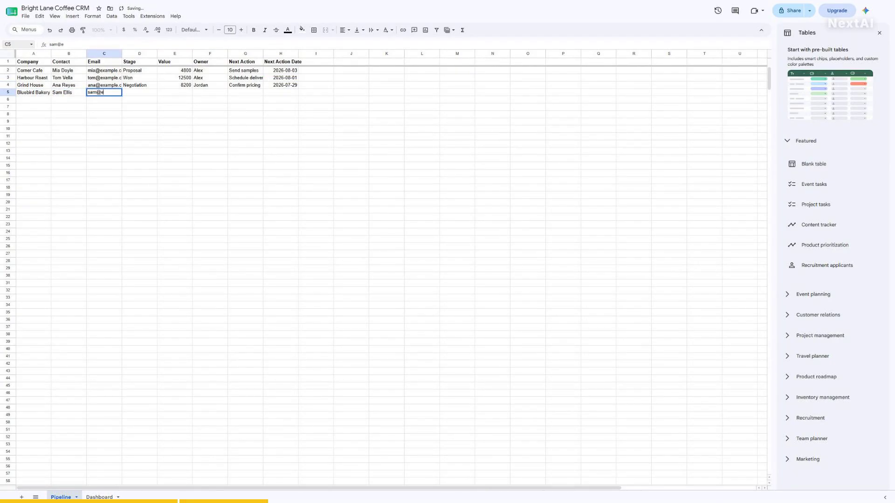
{"action": "key", "text": "Tab"}
{"action": "type", "text": "New Lead"}
{"action": "key", "text": "Tab"}
{"action": "type", "text": "2100\tJordan\tIntro call"}
- Enter The Daily Bean deal in row 6: Proposal, 6400, 'Follow up quote', 2026-07-24
{"action": "key", "text": "Tab"}
{"action": "type", "text": "2026-07-27"}
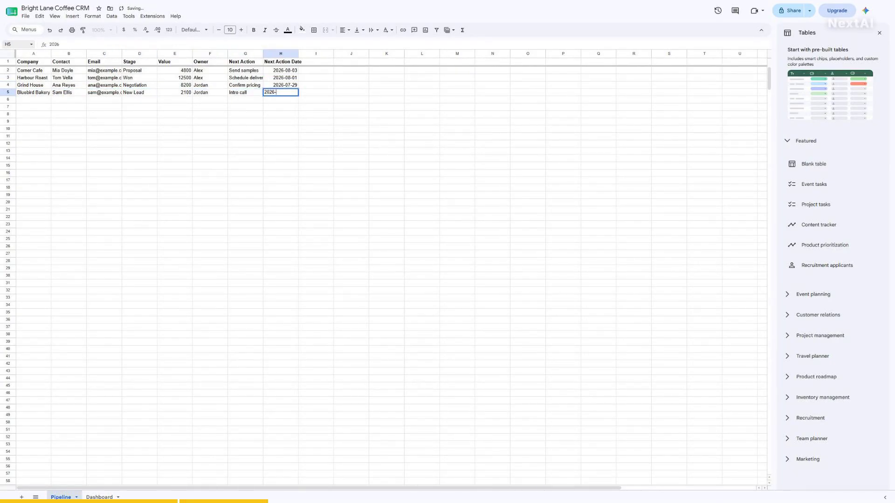
{"action": "key", "text": "Return"}
{"action": "type", "text": "The Daily Bean"}
{"action": "key", "text": "Tab"}
{"action": "key", "text": "Tab"}
{"action": "type", "text": "priya@example.com"}
{"action": "key", "text": "Tab"}
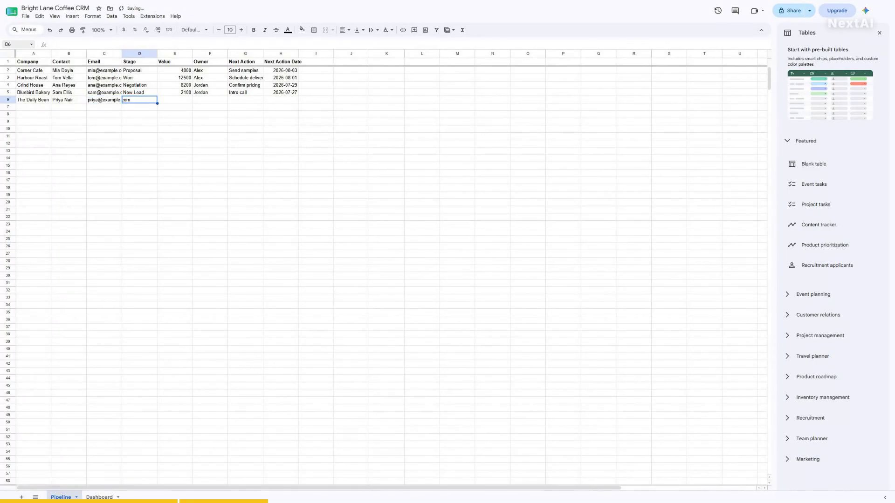
{"action": "type", "text": "Proposal\t6400\tAlex\tFollow up quote\t2026-07-24"}
{"action": "key", "text": "Return"}
- Enter the Iron Kettle deal in row 7: Lost, 3300, 'Revisit in Q4', 2026-10-01
{"action": "type", "text": "Iron Kettle"}
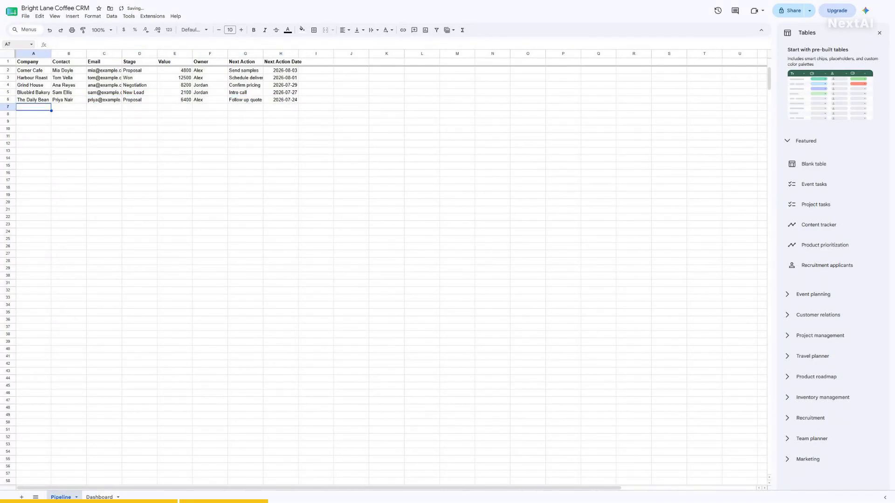
{"action": "key", "text": "Tab"}
{"action": "key", "text": "Tab"}
{"action": "type", "text": "luca@example.com"}
{"action": "key", "text": "Tab"}
{"action": "type", "text": "Lost"}
{"action": "key", "text": "Tab"}
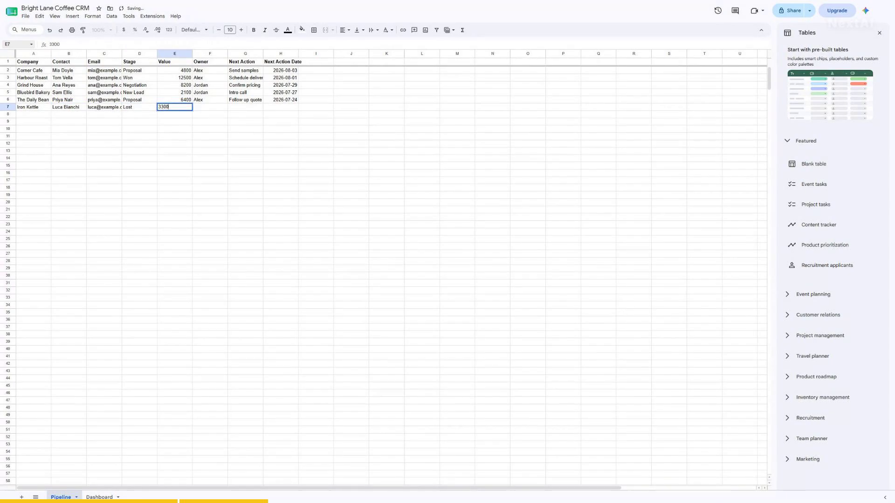
{"action": "type", "text": "3300"}
{"action": "key", "text": "Tab"}
{"action": "type", "text": "Jordan"}
- Enter the Maple & Co deal in row 8: Won, 9800, 'Onboarding', 2026-08-05
{"action": "key", "text": "Tab"}
{"action": "type", "text": "Revisit in Q4\t2026-10-01"}
{"action": "key", "text": "Return"}
{"action": "type", "text": "Maple & Co"}
{"action": "key", "text": "Tab"}
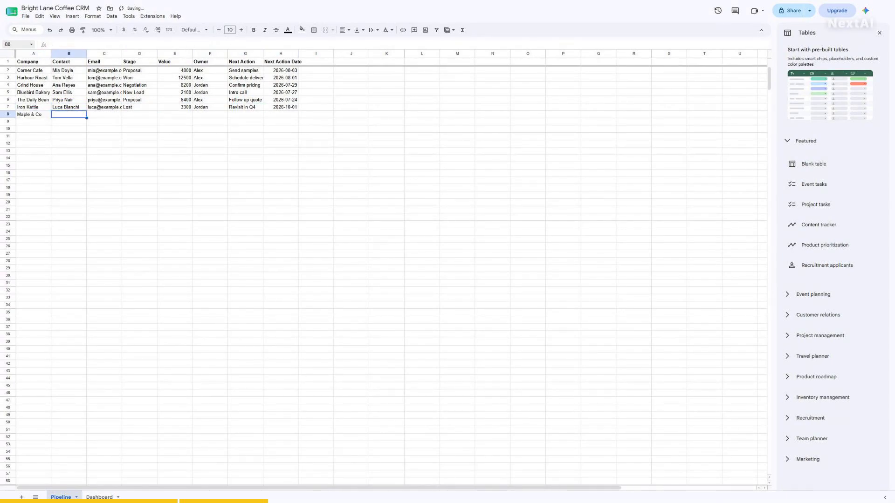
{"action": "key", "text": "Tab"}
{"action": "type", "text": "chloe@example.com"}
{"action": "key", "text": "Tab"}
{"action": "type", "text": "Won\t9800"}
- Enter the Riverside Diner deal in row 9: New Lead, 1500, 'Send price list', 2026-07-26
{"action": "key", "text": "Tab"}
{"action": "type", "text": "Alex"}
{"action": "key", "text": "Tab"}
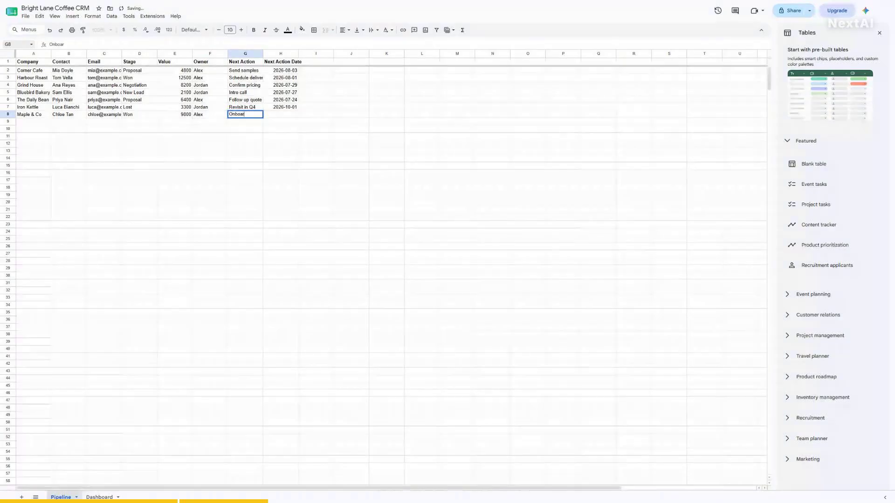
{"action": "type", "text": "Onboarding\t2026-08-05"}
{"action": "key", "text": "Return"}
{"action": "type", "text": "Riverside Diner"}
{"action": "key", "text": "Tab"}
{"action": "type", "text": "Be"}
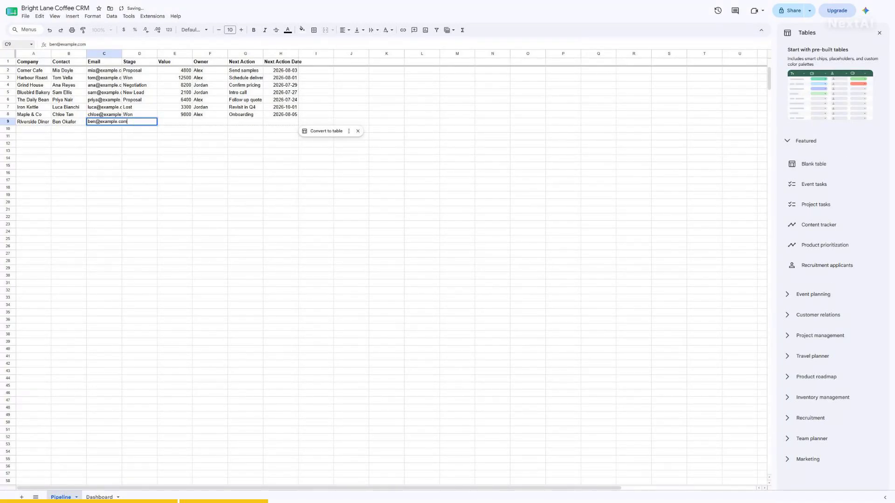
{"action": "key", "text": "Tab"}
{"action": "type", "text": "New Lead"}
{"action": "key", "text": "Tab"}
{"action": "type", "text": "1500"}
{"action": "key", "text": "Tab"}
{"action": "type", "text": "Jordan"}
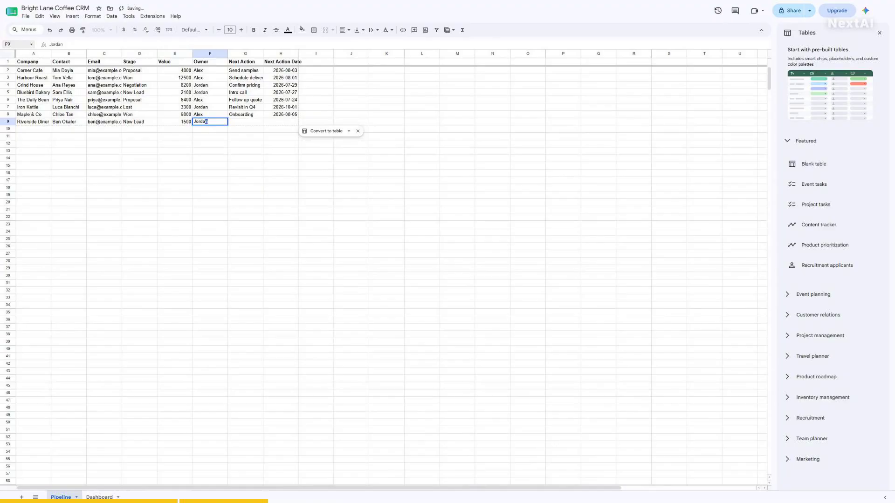
{"action": "key", "text": "Tab"}
{"action": "type", "text": "Send price list"}
- Enter the Two Sparrows deal in row 10: Negotiation, 7200, 'Contract review', 2026-07-31
{"action": "key", "text": "Tab"}
{"action": "type", "text": "2026-07-26"}
{"action": "key", "text": "Return"}
{"action": "type", "text": "Two Sparrows"}
{"action": "key", "text": "Tab"}
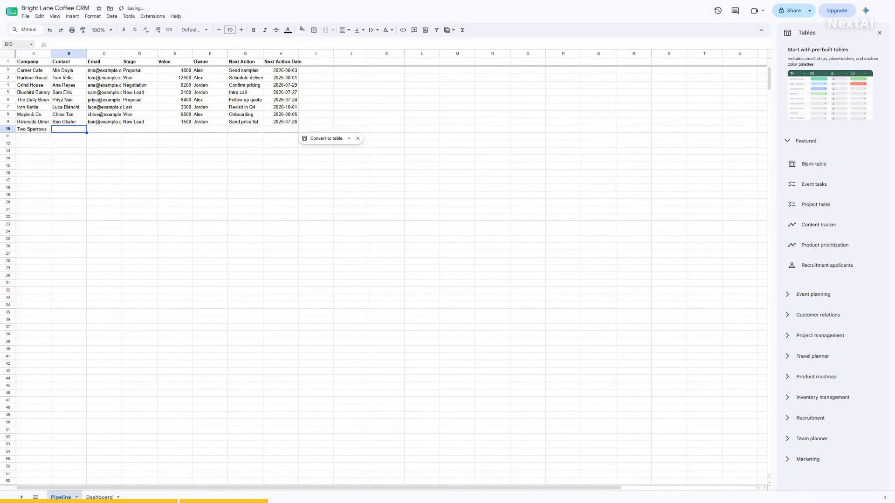
{"action": "type", "text": "\telif@example.com"}
{"action": "key", "text": "Tab"}
{"action": "type", "text": "Negotiation"}
{"action": "key", "text": "Tab"}
{"action": "type", "text": "7200\tAlex"}
{"action": "key", "text": "Tab"}
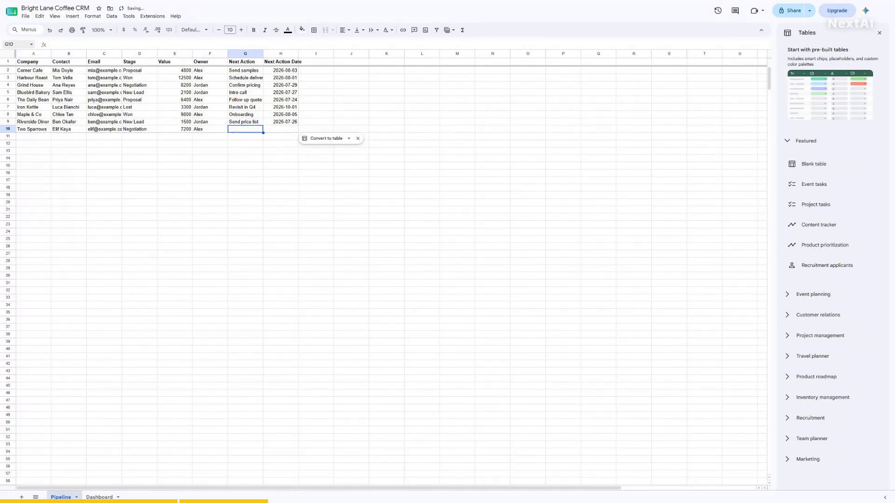
{"action": "type", "text": "Contract review"}
- Enter the Station Coffee deal in row 11: Proposal, 5600, 'Send samples', 2026-08-08
{"action": "key", "text": "Tab"}
{"action": "type", "text": "2026-07-31"}
{"action": "key", "text": "Return"}
{"action": "type", "text": "Station Coffee"}
{"action": "key", "text": "Tab"}
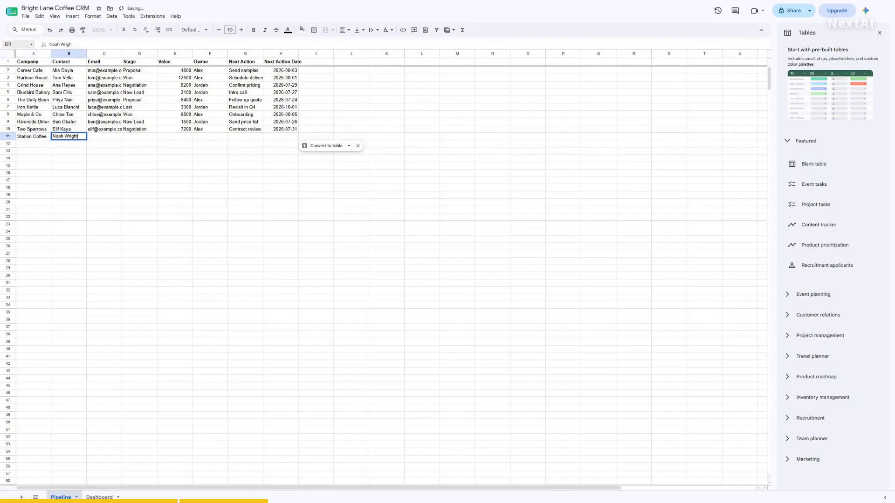
{"action": "key", "text": "Tab"}
{"action": "type", "text": "noah@example.com"}
{"action": "key", "text": "Tab"}
{"action": "type", "text": "Proposal"}
{"action": "key", "text": "Tab"}
{"action": "type", "text": "5600\tJordan"}
{"action": "key", "text": "Tab"}
{"action": "type", "text": "Send"}
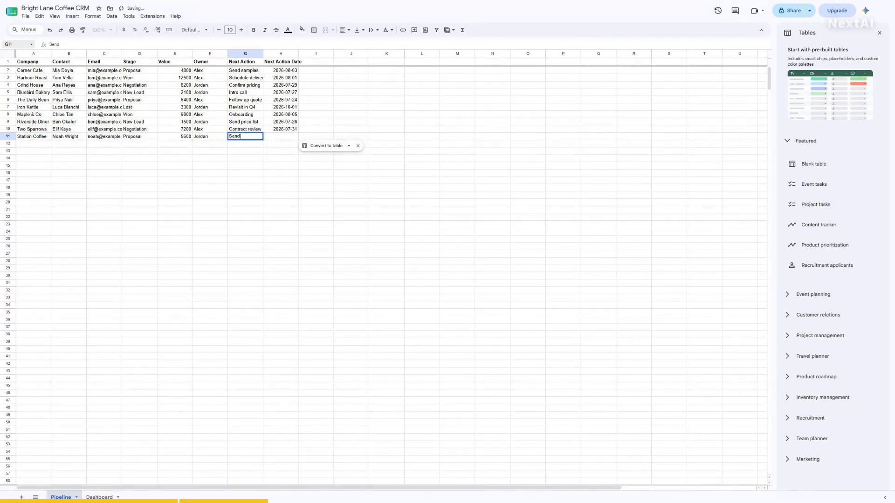
{"action": "type", "text": " samples\t2026-08-08"}
- Use the Name Box to jump to cells A2, D2, E2 and F2
{"action": "left_click", "coordinate": [15, 44]}
{"action": "type", "text": "A2"}
{"action": "left_click", "coordinate": [15, 45]}
{"action": "type", "text": "D2"}
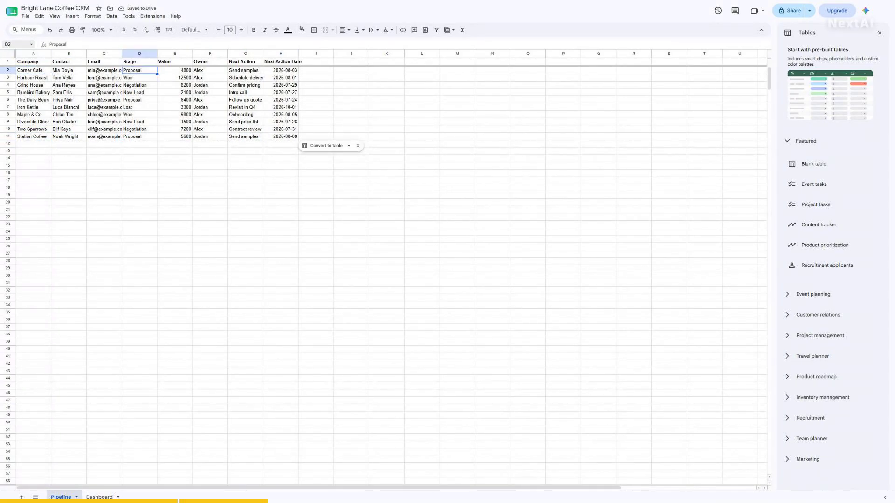
{"action": "left_click", "coordinate": [15, 44]}
{"action": "type", "text": "E2"}
- Jump via the Name Box to A6, A11, E11 and back to A1, then select header E1
{"action": "left_click", "coordinate": [15, 44]}
{"action": "type", "text": "F2"}
{"action": "key", "text": "Return"}
{"action": "left_click", "coordinate": [15, 44]}
{"action": "type", "text": "A6"}
{"action": "left_click", "coordinate": [15, 44]}
{"action": "type", "text": "A11"}
{"action": "left_click", "coordinate": [15, 44]}
{"action": "type", "text": "E11 "}
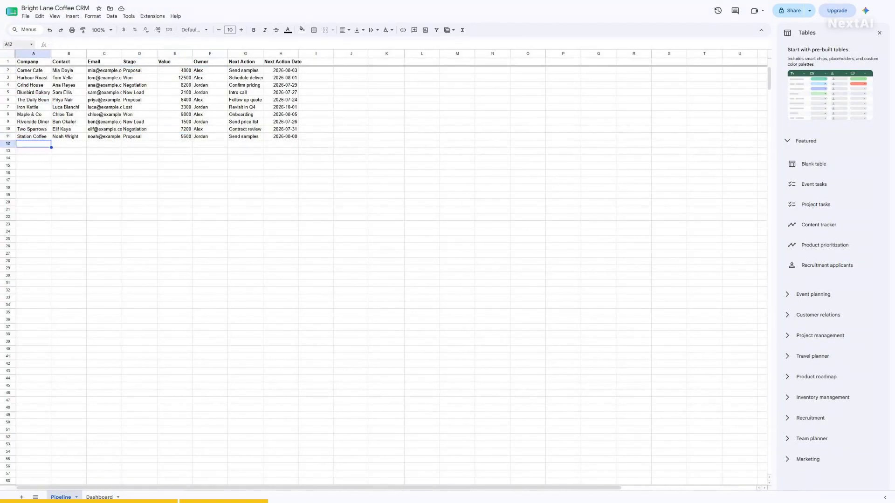
{"action": "type", "text": "1"}
{"action": "key", "text": "Return"}
{"action": "left_click", "coordinate": [15, 44]}
{"action": "type", "text": "A1"}
{"action": "key", "text": "Return"}
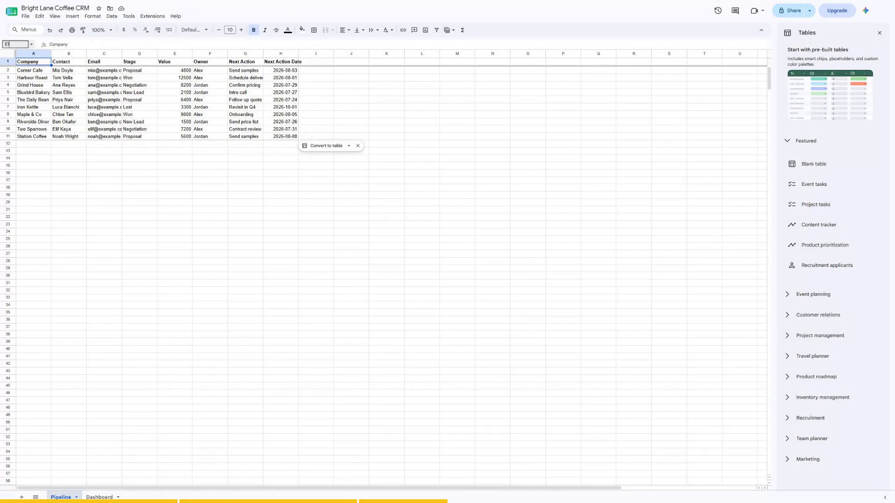
{"action": "left_click", "coordinate": [175, 61]}
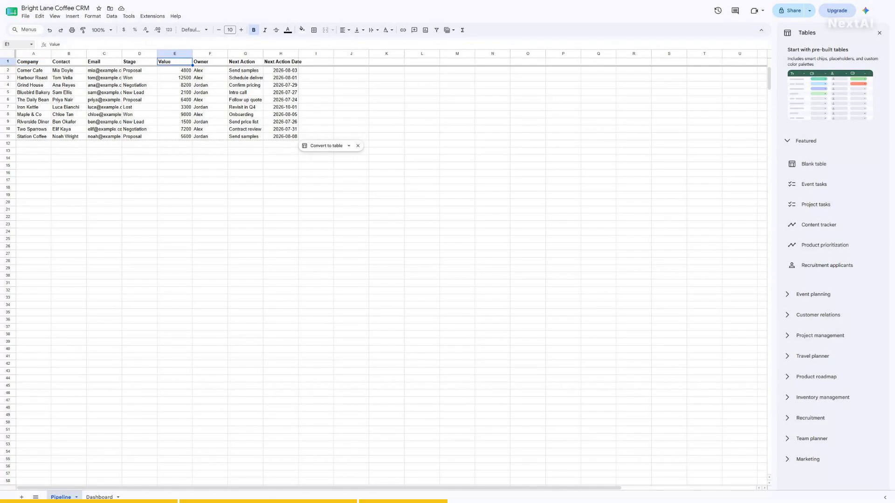
- Select the whole Value column E and format it as currency, e.g. $4,800.00
{"action": "left_click", "coordinate": [15, 45]}
{"action": "type", "text": "E2"}
{"action": "key", "text": "Return"}
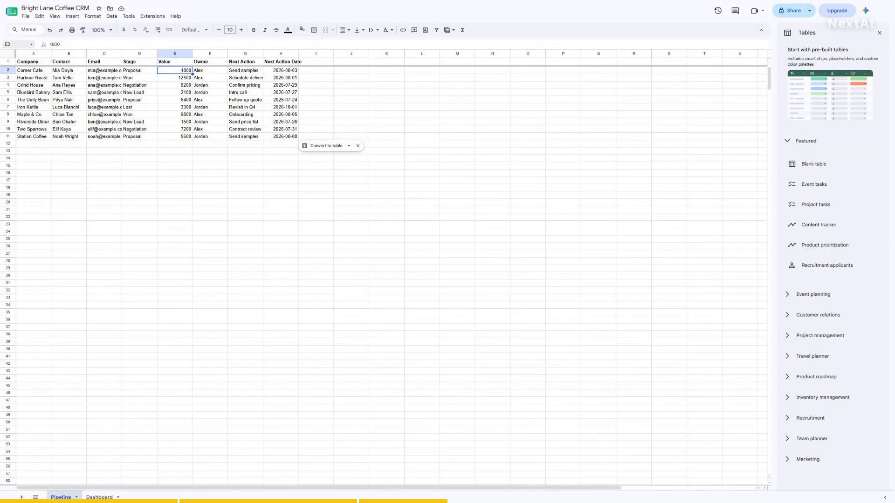
{"action": "type", "text": "E2:E4"}
{"action": "key", "text": "Return"}
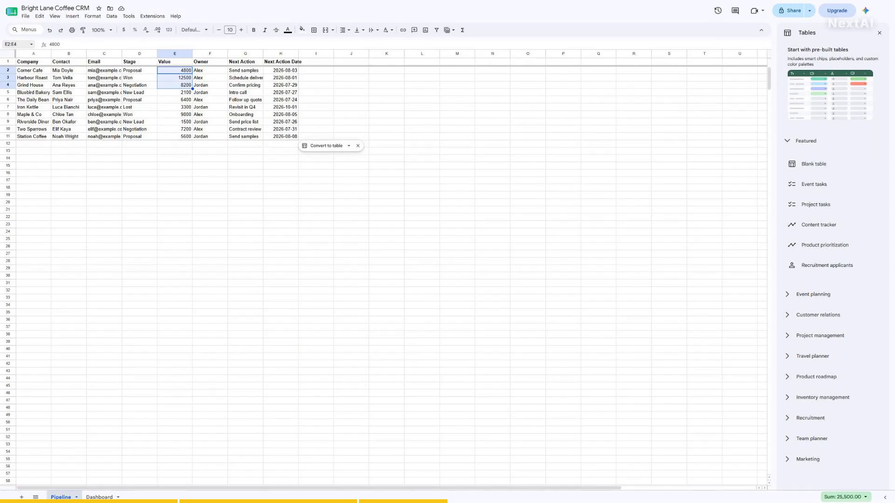
{"action": "type", "text": "E:E"}
{"action": "key", "text": "Return"}
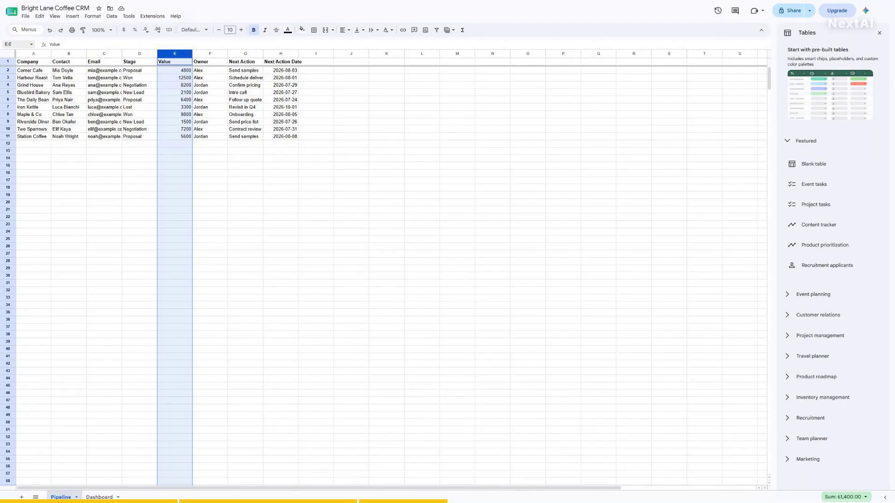
{"action": "left_click", "coordinate": [123, 30]}
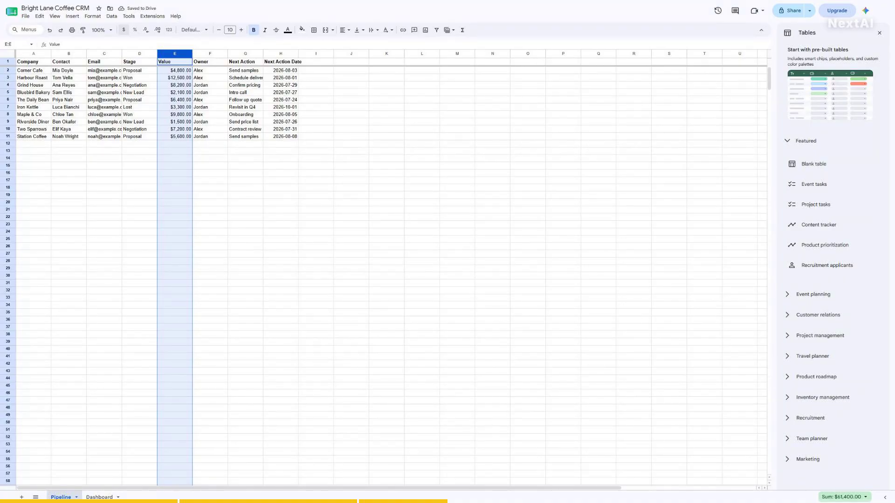
- Jump to cell E2 to check the currency values, then move to H2
{"action": "left_click", "coordinate": [16, 44]}
{"action": "type", "text": "E2"}
{"action": "key", "text": "Return"}
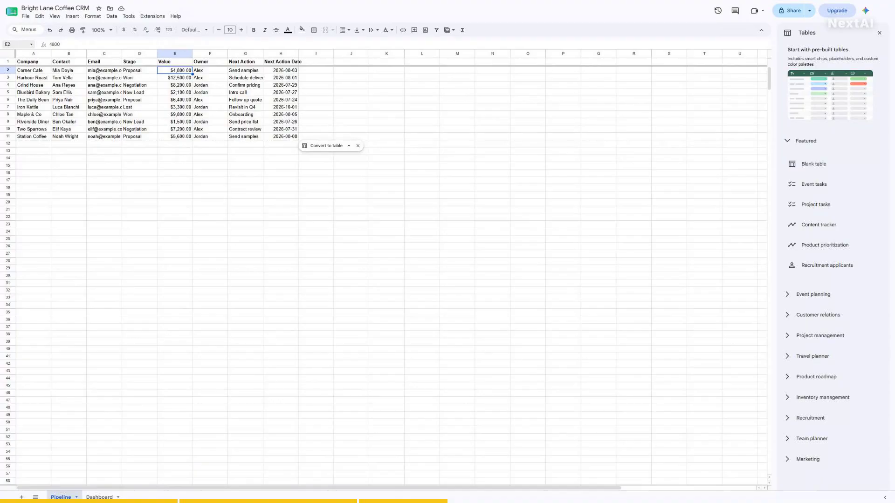
{"action": "left_click", "coordinate": [16, 45]}
{"action": "type", "text": "H2"}
{"action": "key", "text": "Return"}
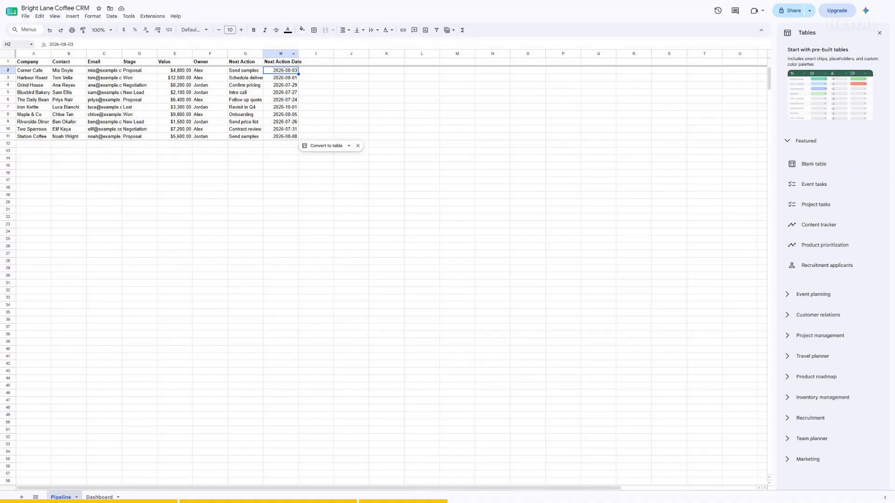
- Format the whole Next Action Date column H as Date, e.g. 03/08/2026
{"action": "left_click", "coordinate": [15, 45]}
{"action": "type", "text": "H:H"}
{"action": "key", "text": "Return"}
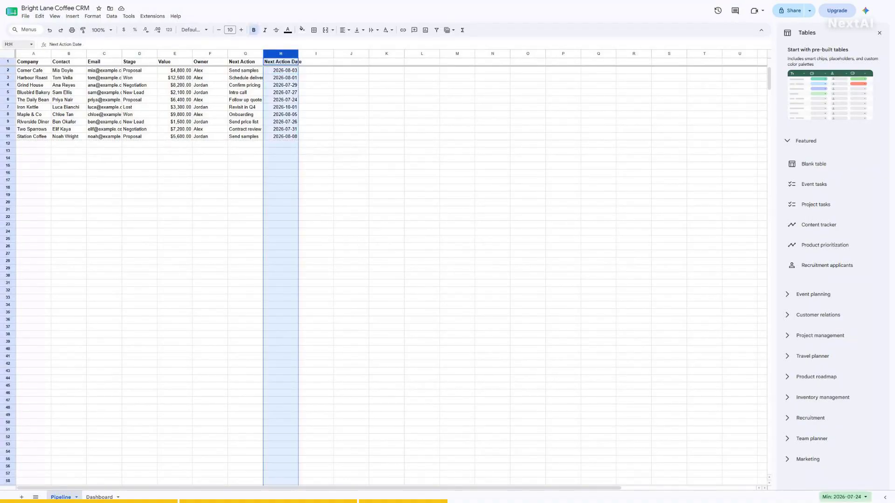
{"action": "left_click", "coordinate": [92, 16]}
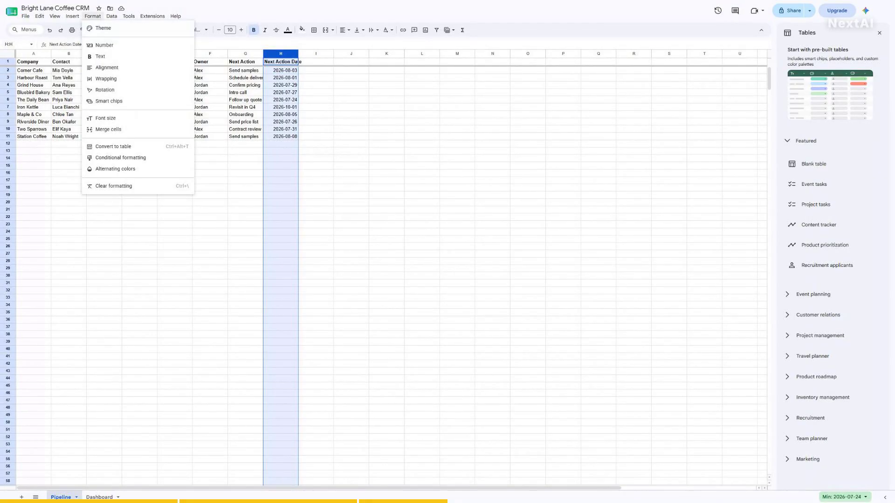
{"action": "mouse_move", "coordinate": [104, 45]}
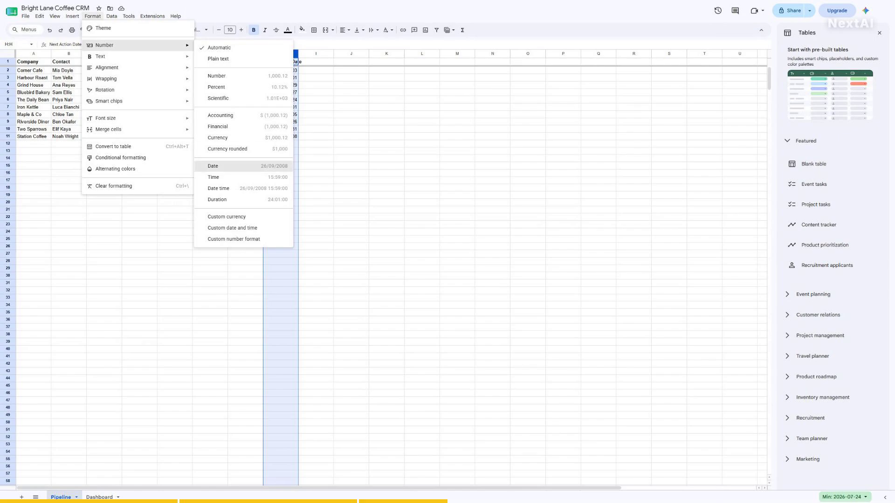
{"action": "left_click", "coordinate": [219, 166]}
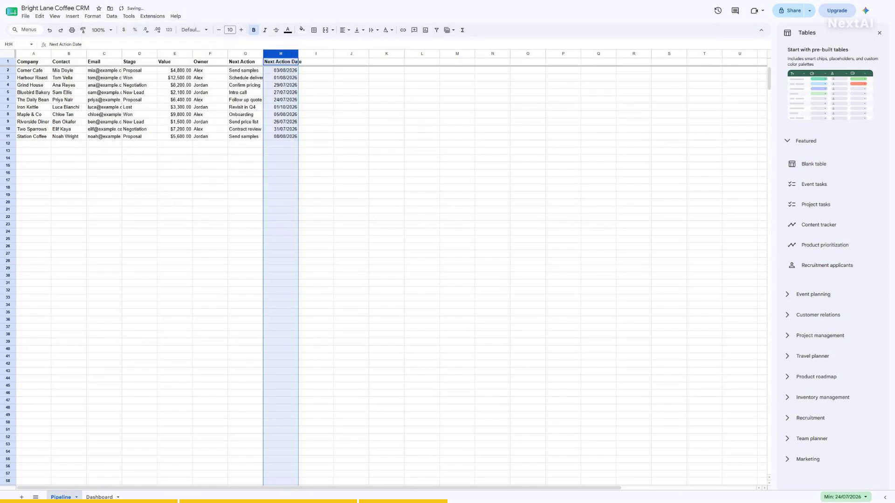
- Check the result by jumping between H2 and E2, then select the dates H2:H11
{"action": "left_click", "coordinate": [16, 45]}
{"action": "type", "text": "H2"}
{"action": "key", "text": "Return"}
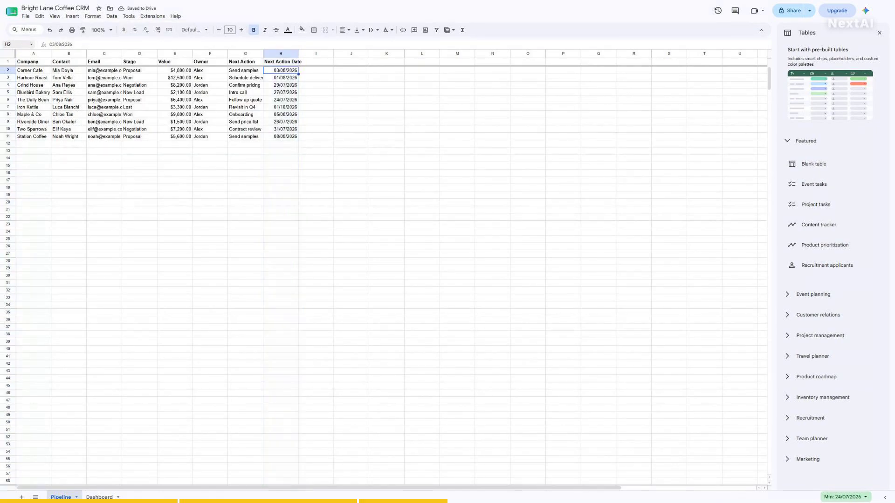
{"action": "left_click", "coordinate": [15, 44]}
{"action": "type", "text": "E2"}
{"action": "key", "text": "Return"}
{"action": "left_click", "coordinate": [16, 45]}
{"action": "type", "text": "H2"}
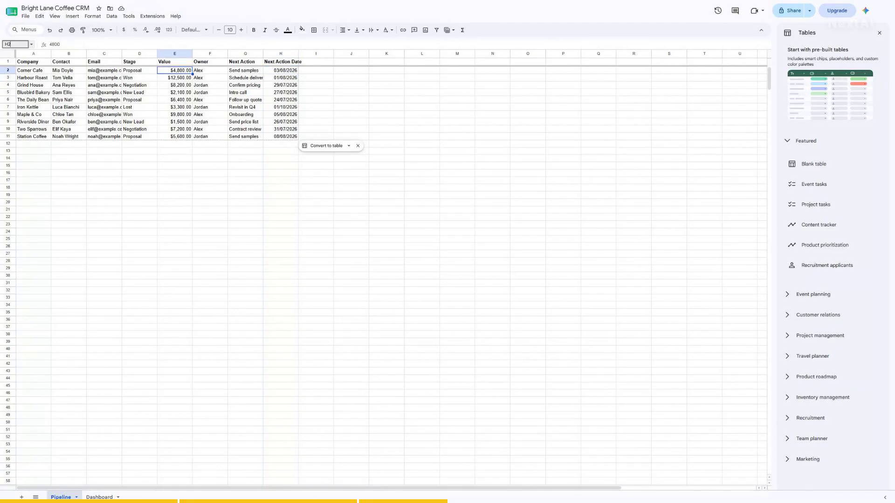
{"action": "key", "text": "Return"}
{"action": "left_click", "coordinate": [15, 45]}
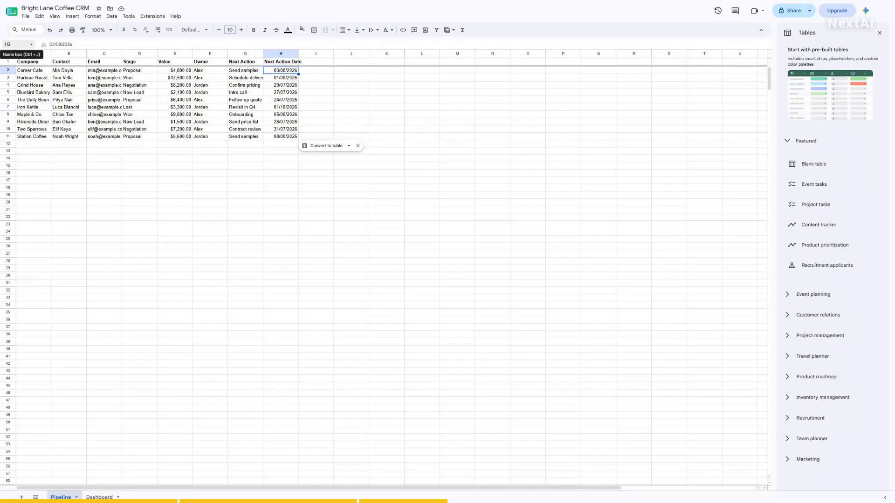
{"action": "type", "text": "H2:H11"}
{"action": "key", "text": "Return"}
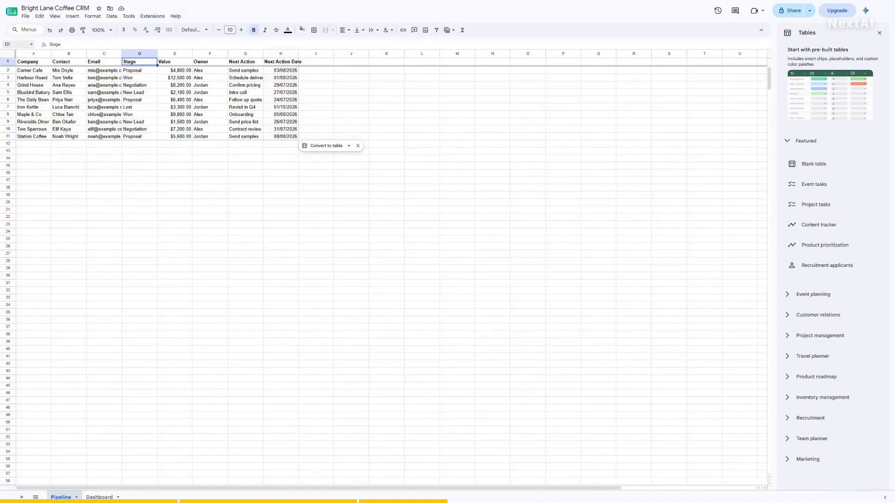
- Select the Stage entries D2:D11, Proposal through the last deal, and open the Insert menu
{"action": "left_click", "coordinate": [15, 44]}
{"action": "type", "text": "D1:D11"}
{"action": "key", "text": "Return"}
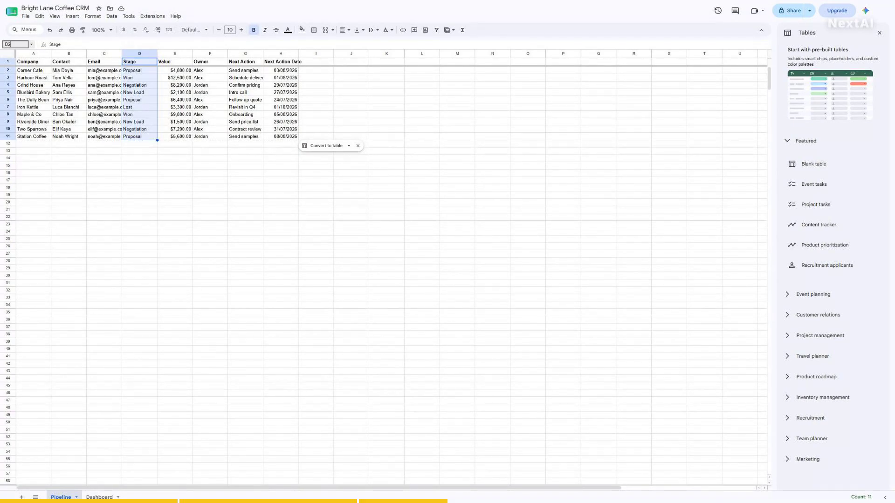
{"action": "left_click", "coordinate": [140, 71]}
{"action": "key", "text": "shift+Down"}
{"action": "key", "text": "shift+Down"}
{"action": "key", "text": "shift+Down"}
{"action": "key", "text": "shift+Down"}
{"action": "key", "text": "shift+Down"}
{"action": "key", "text": "shift+Down"}
{"action": "key", "text": "shift+Down"}
{"action": "key", "text": "shift+Down"}
{"action": "key", "text": "shift+Down"}
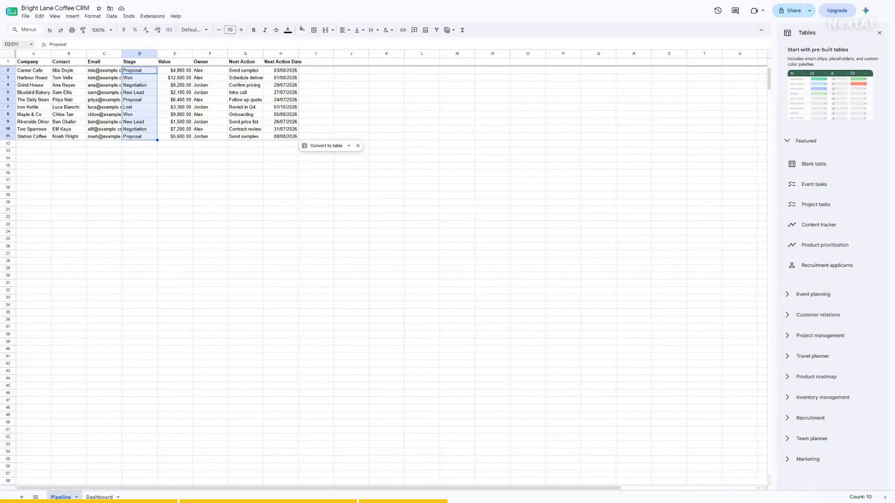
{"action": "left_click", "coordinate": [72, 16]}
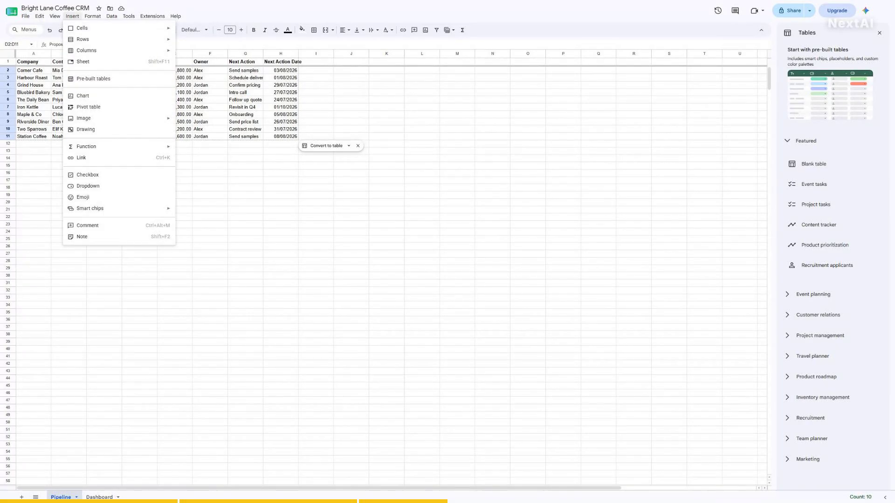
- Add a dropdown to D2:D11 with first options New Lead, Proposal and Negotiation
{"action": "left_click", "coordinate": [88, 186]}
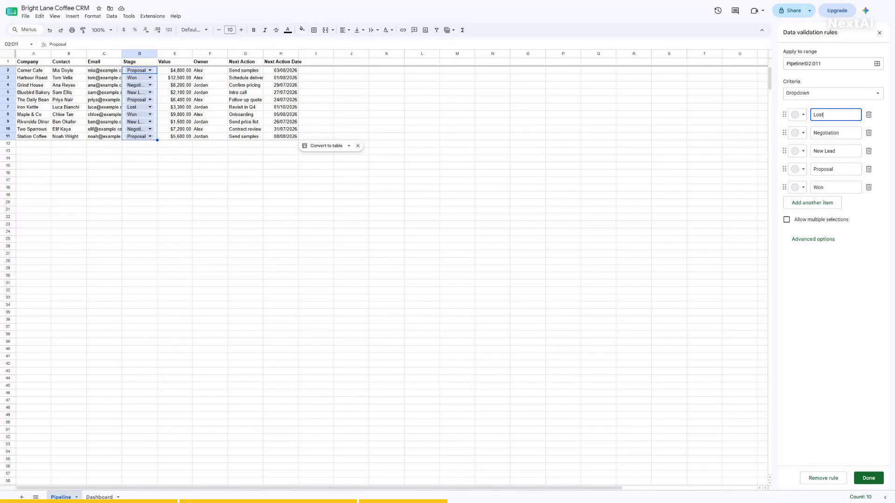
{"action": "key", "text": "ctrl+a"}
{"action": "type", "text": "New Lead"}
{"action": "left_click", "coordinate": [836, 132]}
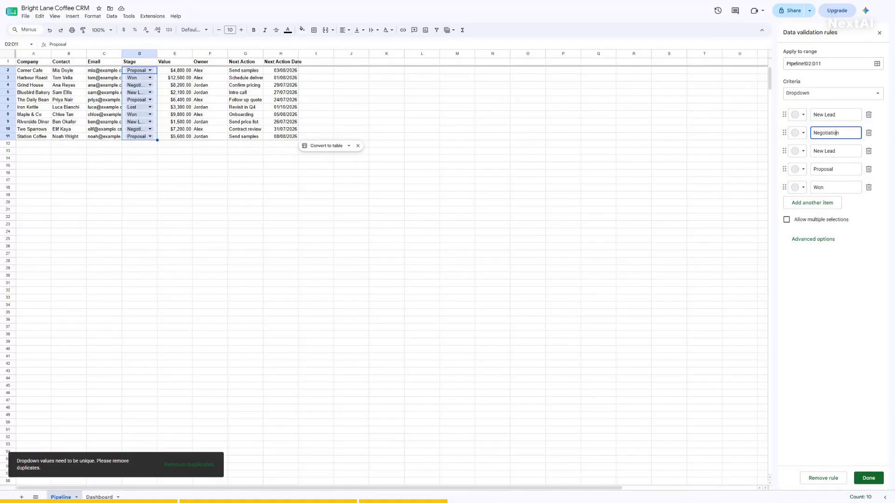
{"action": "key", "text": "ctrl+a"}
{"action": "type", "text": "Proposal"}
{"action": "left_click", "coordinate": [836, 151]}
{"action": "key", "text": "ctrl+a"}
{"action": "type", "text": "Negotiation"}
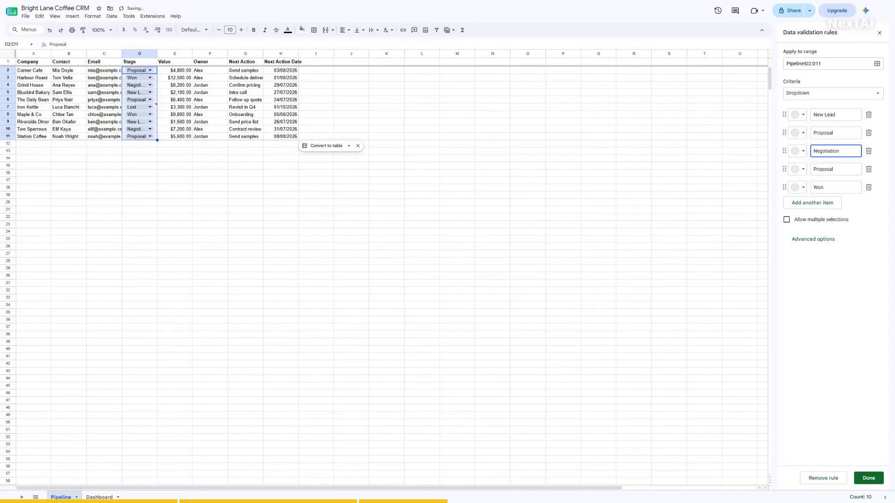
- Set the last two options to Won and Lost, expand Advanced options, and apply the rule
{"action": "left_click", "coordinate": [836, 169]}
{"action": "key", "text": "ctrl+a"}
{"action": "type", "text": "Won"}
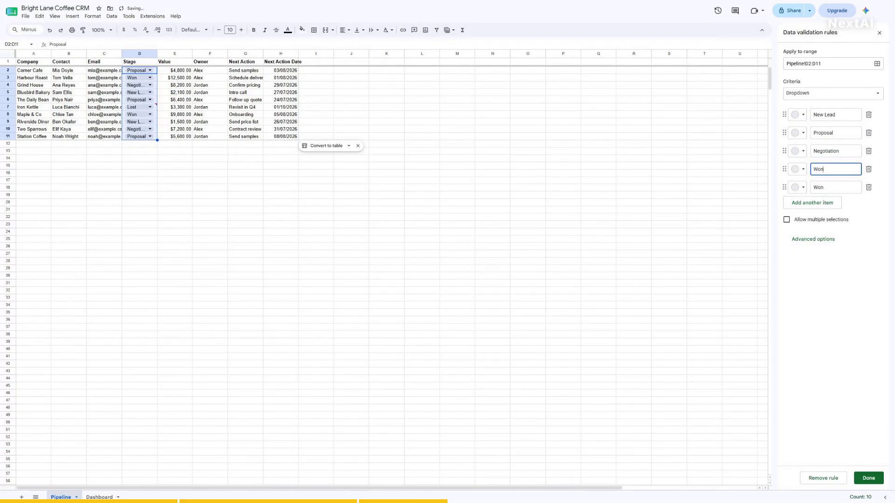
{"action": "left_click", "coordinate": [836, 187]}
{"action": "key", "text": "ctrl+a"}
{"action": "type", "text": "Lost"}
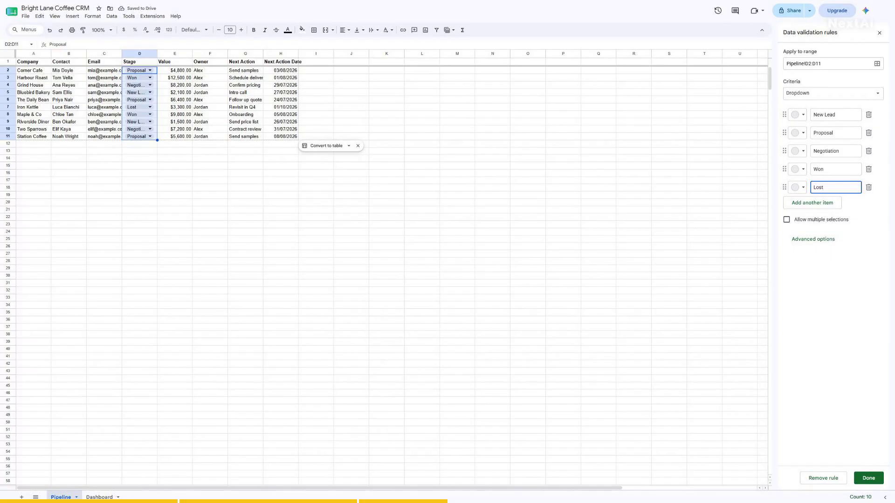
{"action": "left_click", "coordinate": [813, 239]}
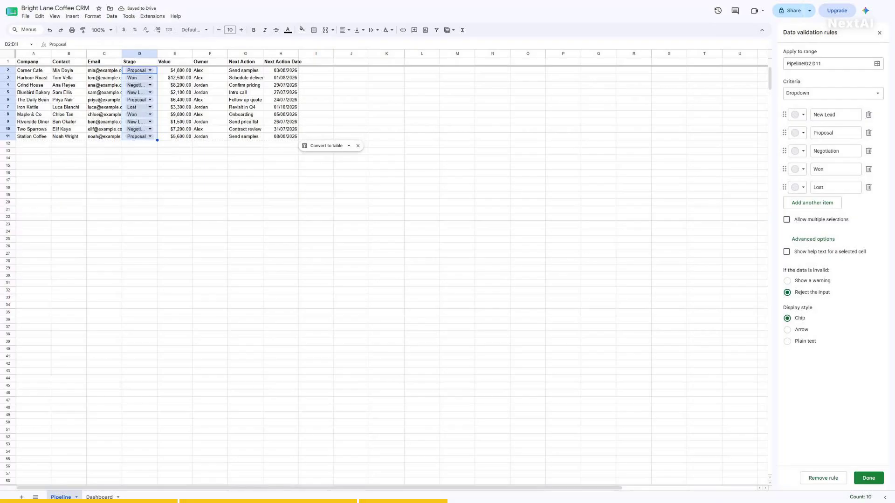
{"action": "left_click", "coordinate": [868, 478]}
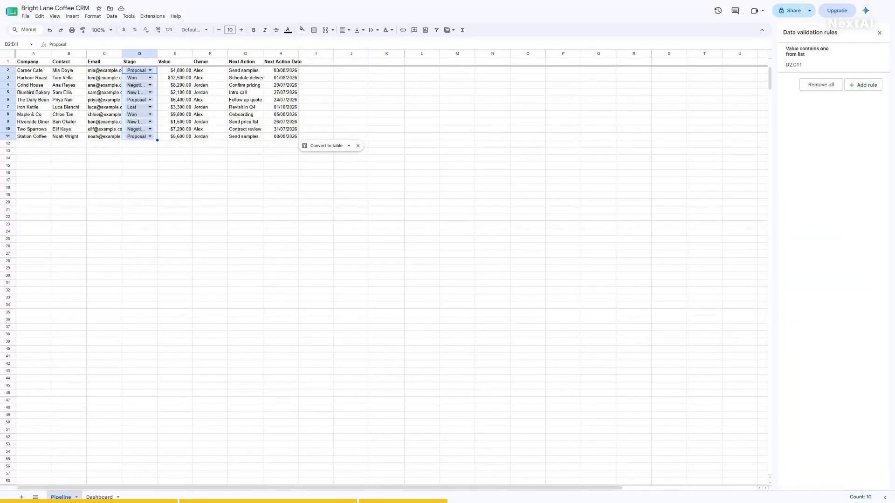
- Show D2's Stage choices and dismiss them without changing the cell
{"action": "left_click", "coordinate": [17, 45]}
{"action": "type", "text": "D2"}
{"action": "key", "text": "Return"}
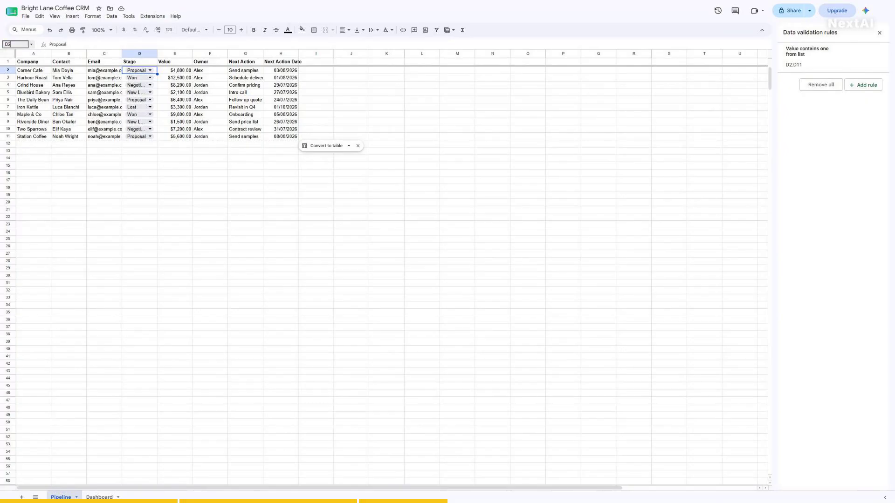
{"action": "key", "text": "Return"}
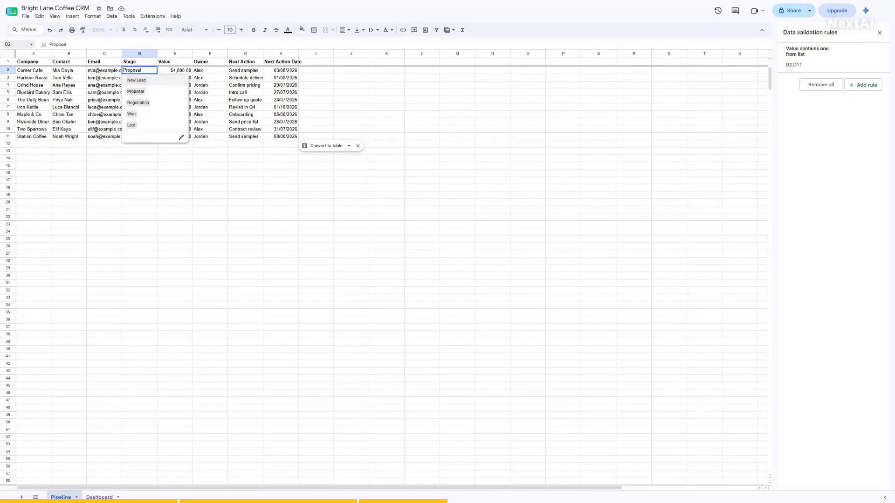
{"action": "key", "text": "Escape"}
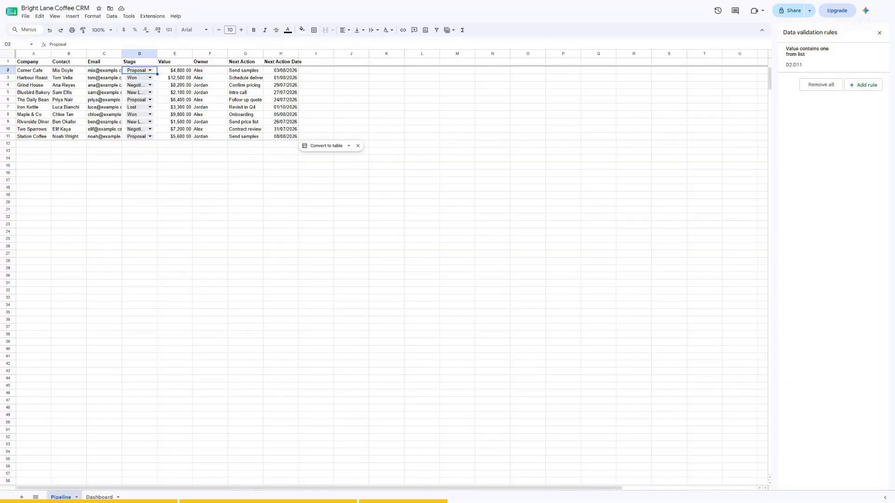
- Step through cells D2, D1, D2 and D11 to review the Stage chips
{"action": "left_click", "coordinate": [15, 45]}
{"action": "type", "text": "D2"}
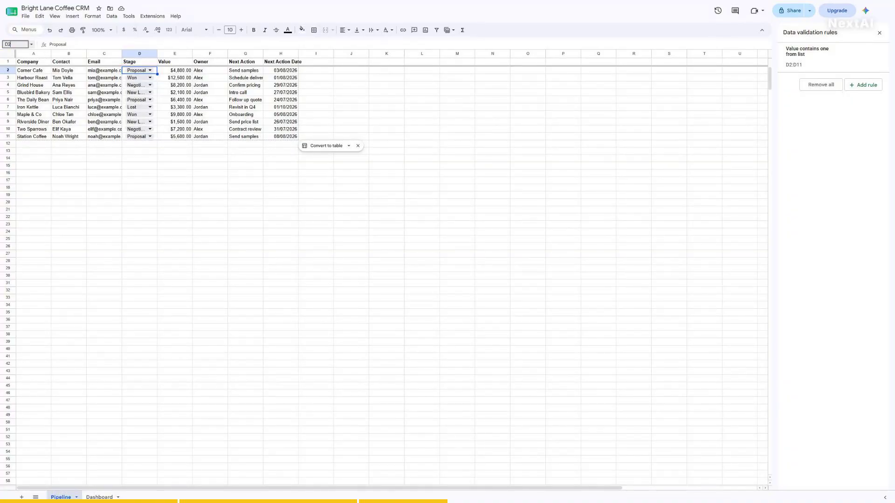
{"action": "key", "text": "Return"}
{"action": "left_click", "coordinate": [15, 44]}
{"action": "type", "text": "D1"}
{"action": "key", "text": "Return"}
{"action": "left_click", "coordinate": [15, 44]}
{"action": "type", "text": "D2"}
{"action": "key", "text": "Return"}
{"action": "left_click", "coordinate": [15, 44]}
{"action": "type", "text": "D11"}
{"action": "key", "text": "Return"}
- Go to A1 and A2, then close the Data validation rules panel
{"action": "left_click", "coordinate": [16, 44]}
{"action": "type", "text": "A1"}
{"action": "key", "text": "Return"}
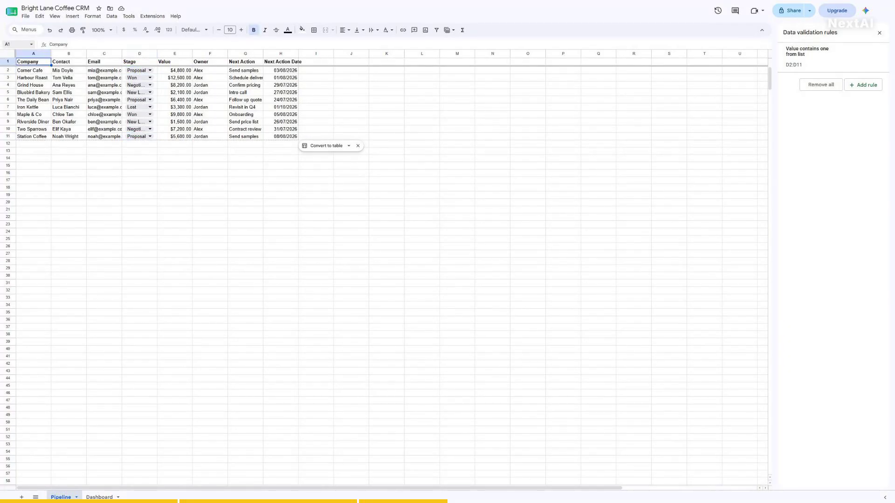
{"action": "left_click", "coordinate": [16, 44]}
{"action": "type", "text": "A2"}
{"action": "key", "text": "Return"}
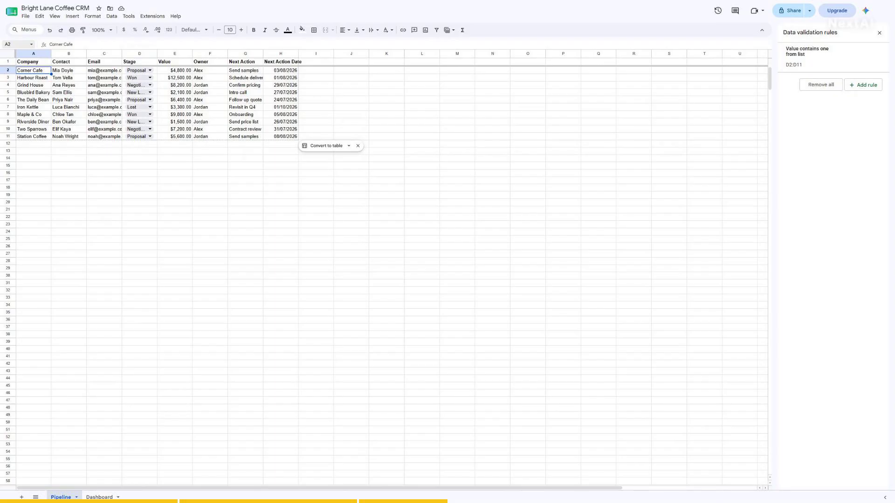
{"action": "left_click", "coordinate": [880, 31]}
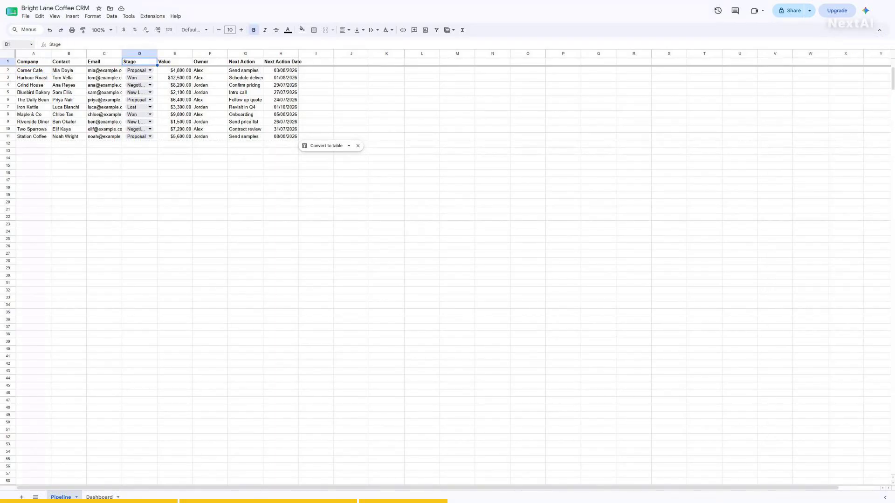
- Select D2:D11 and reopen its Stage dropdown rule settings
{"action": "left_click", "coordinate": [15, 44]}
{"action": "type", "text": "D2:D11"}
{"action": "key", "text": "Return"}
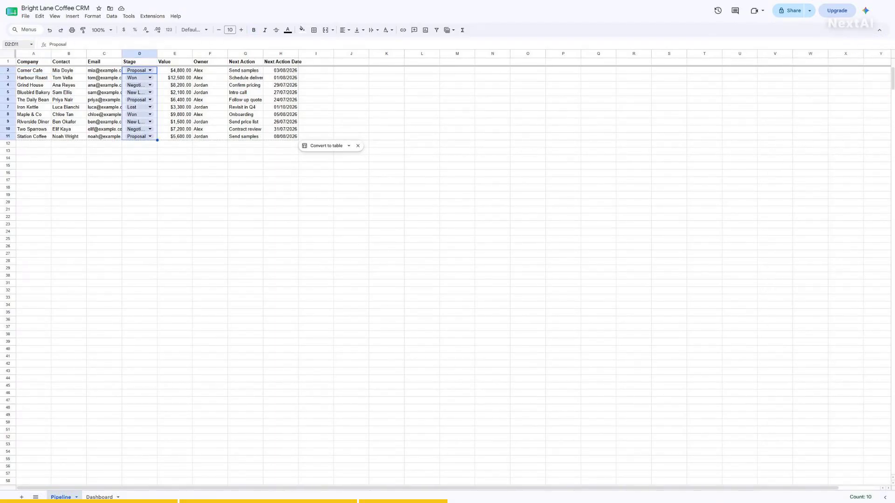
{"action": "left_click", "coordinate": [73, 16]}
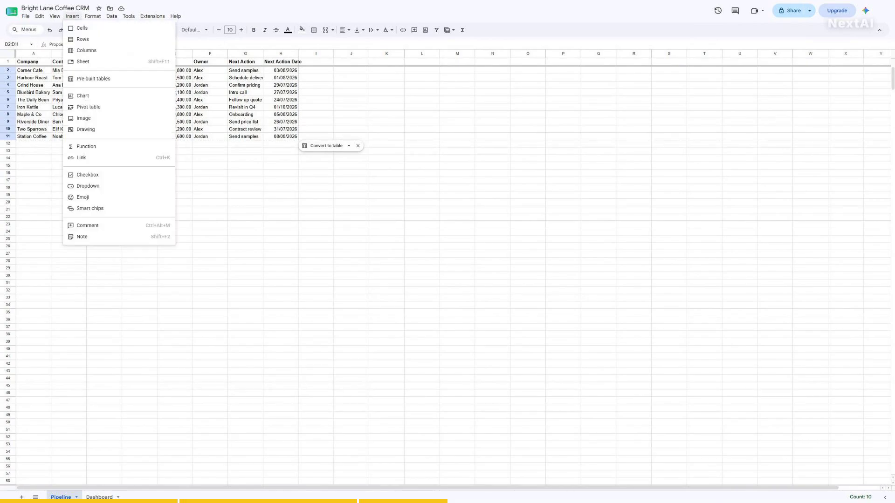
{"action": "left_click", "coordinate": [88, 186]}
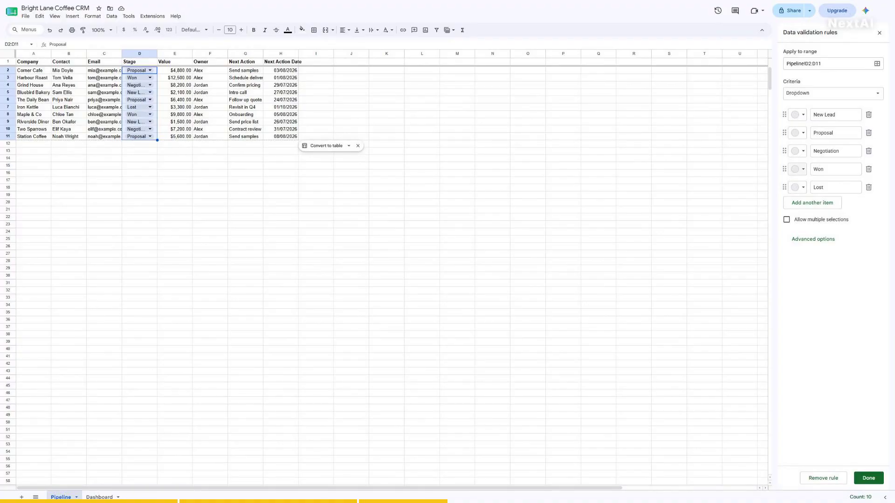
- Make Won chips light green, Lost light red, Negotiation light orange, and open Proposal's colour choices
{"action": "left_click", "coordinate": [798, 169]}
{"action": "left_click", "coordinate": [846, 195]}
{"action": "left_click", "coordinate": [797, 188]}
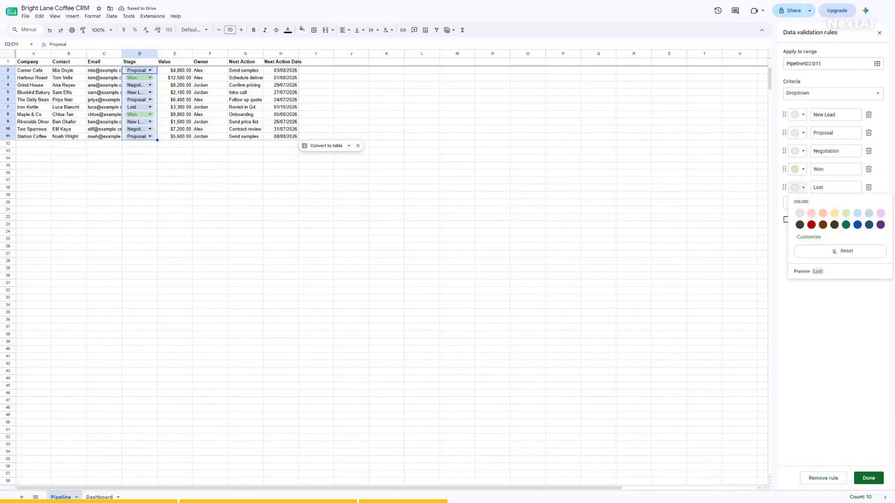
{"action": "left_click", "coordinate": [811, 213]}
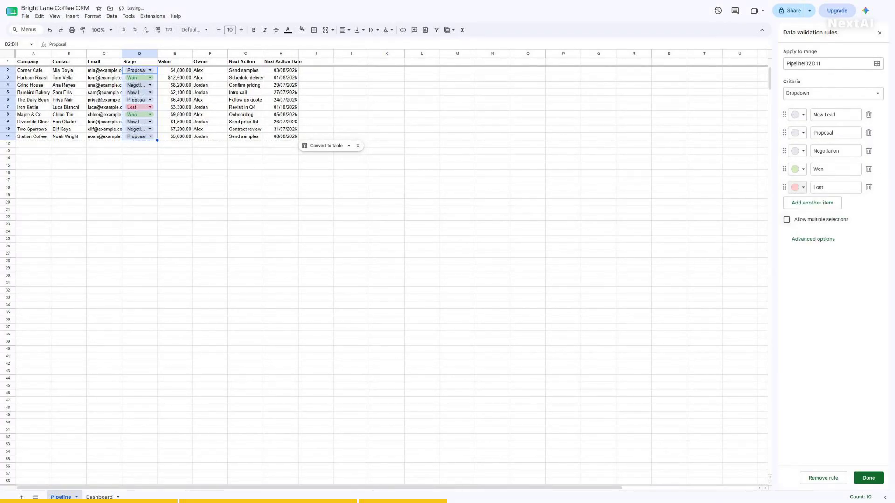
{"action": "left_click", "coordinate": [797, 151]}
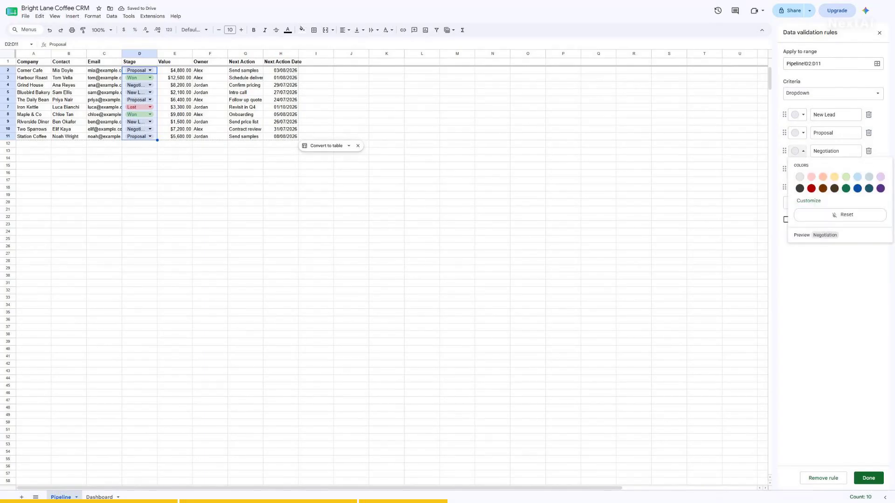
{"action": "left_click", "coordinate": [823, 177]}
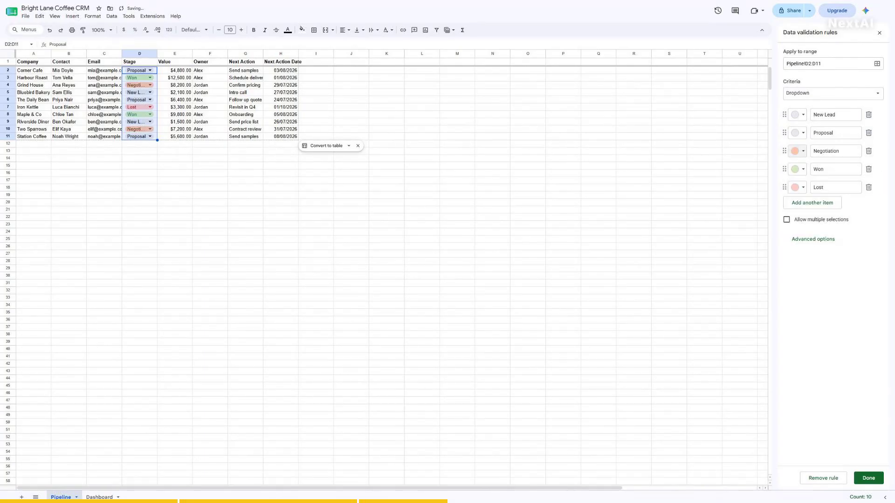
{"action": "left_click", "coordinate": [797, 133]}
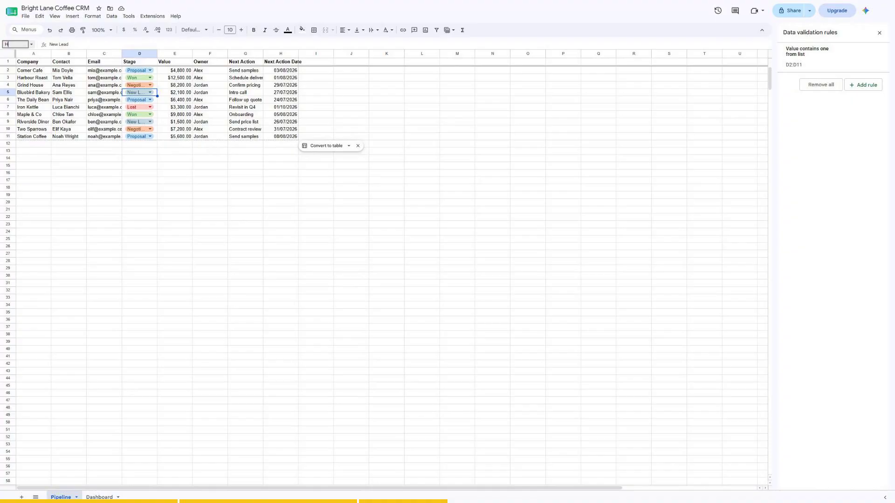
- Select the deal table A2:H11 and start a new conditional formatting rule
{"action": "left_click", "coordinate": [281, 61]}
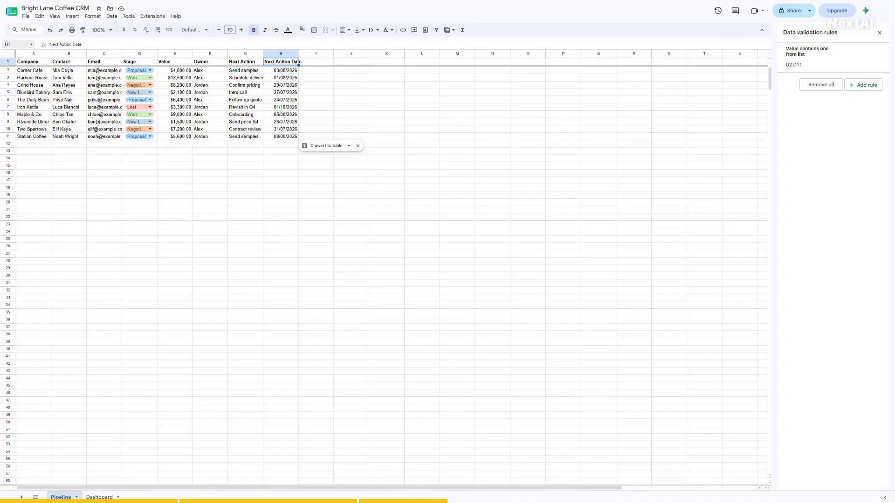
{"action": "left_click", "coordinate": [15, 45]}
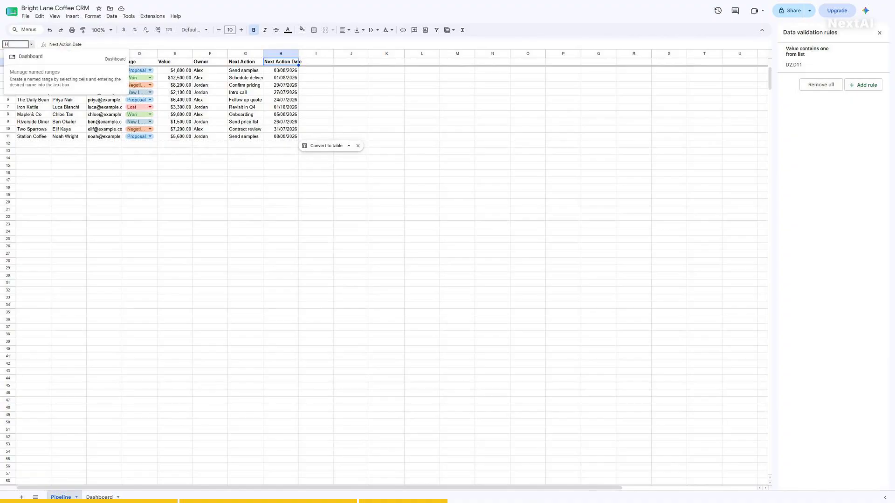
{"action": "type", "text": "H2"}
{"action": "key", "text": "Return"}
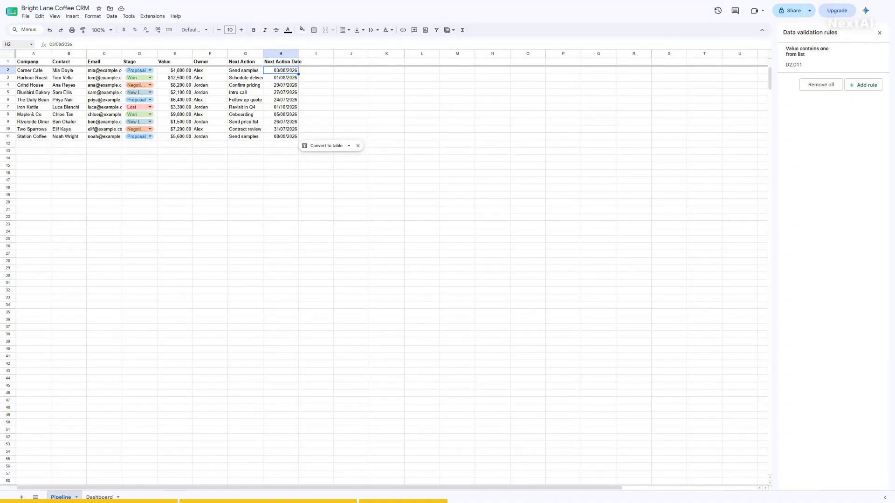
{"action": "type", "text": "A2:H11"}
{"action": "key", "text": "Return"}
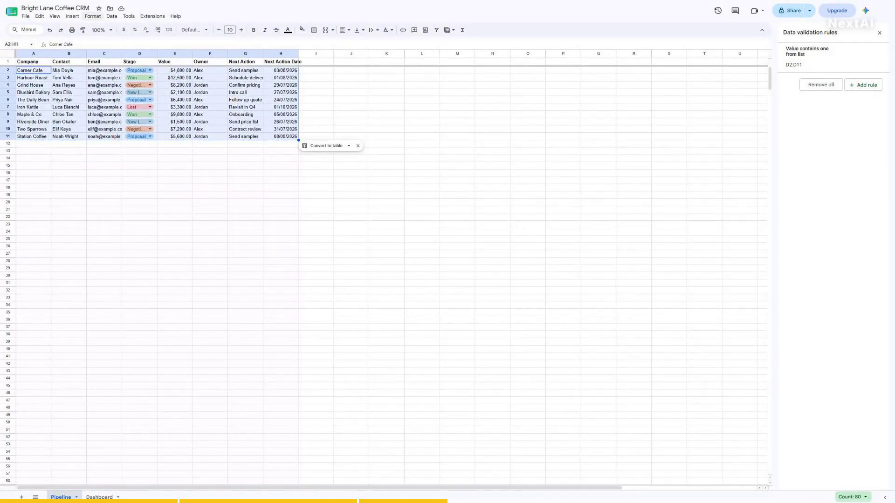
{"action": "left_click", "coordinate": [92, 16]}
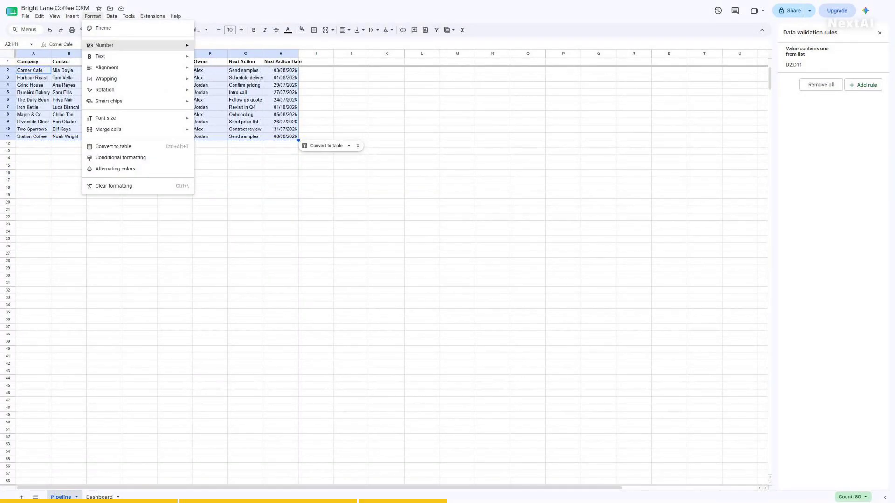
{"action": "left_click", "coordinate": [120, 158]}
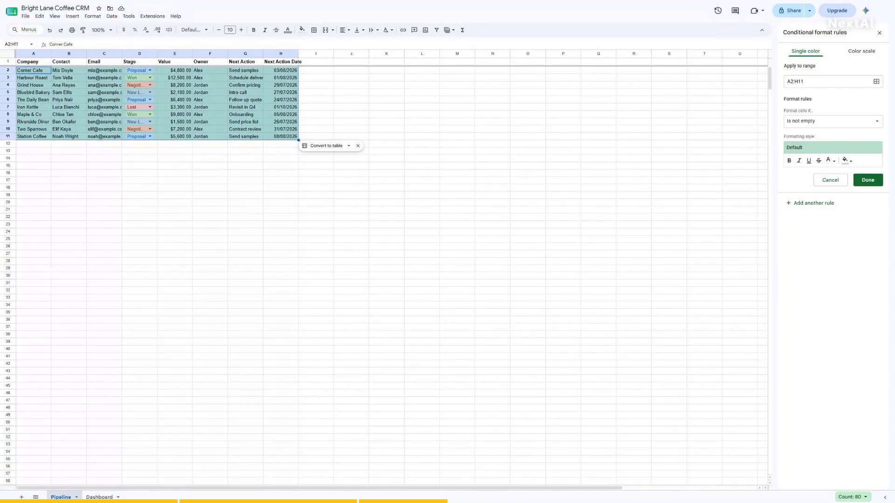
- Use custom formula =$H2<TODAY() with a pink fill and save the rule
{"action": "left_click", "coordinate": [833, 121]}
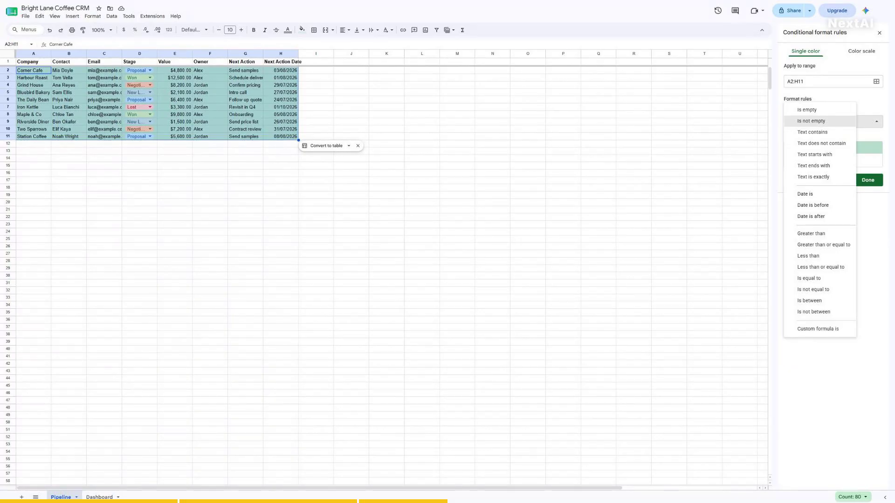
{"action": "left_click", "coordinate": [817, 329]}
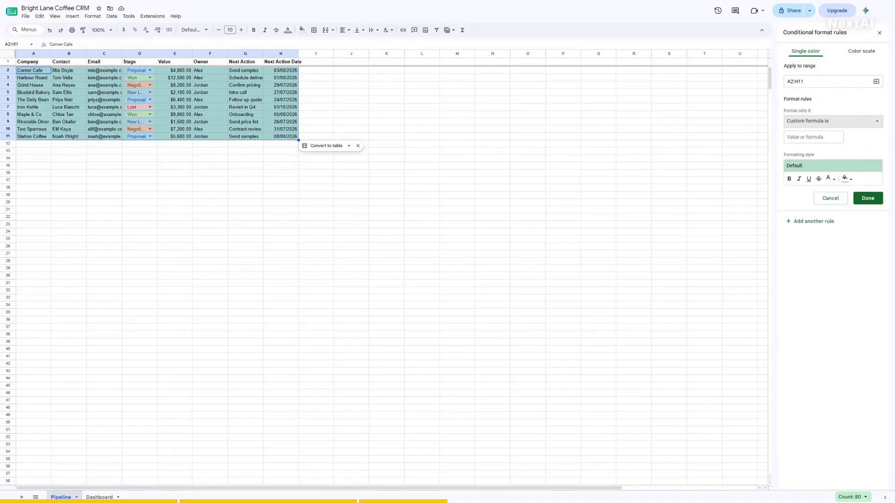
{"action": "left_click", "coordinate": [813, 137]}
{"action": "type", "text": "=$H2<TO"}
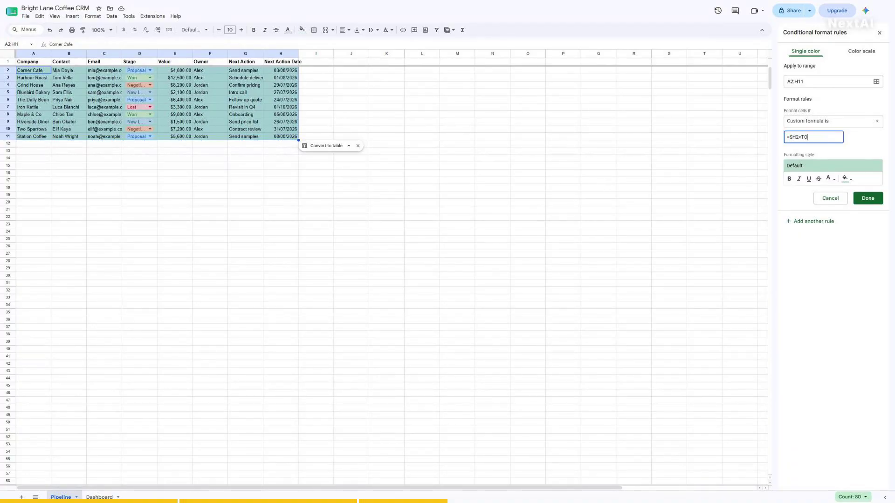
{"action": "type", "text": "DAY()"}
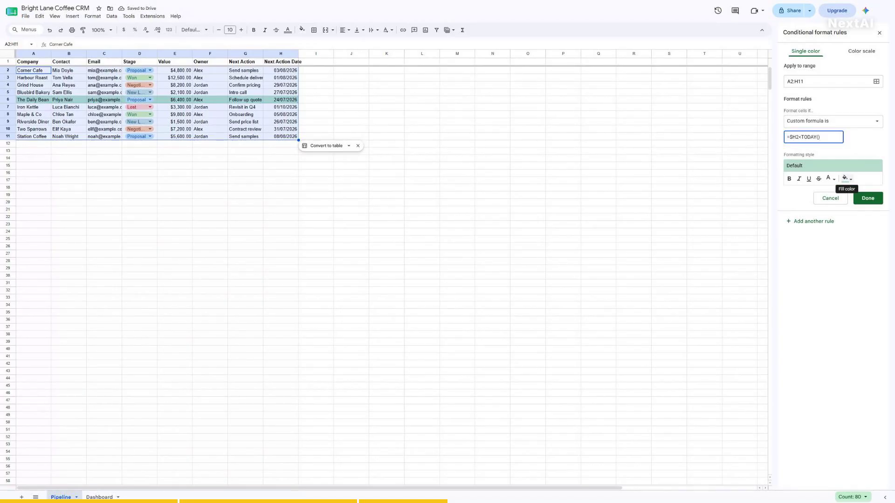
{"action": "left_click", "coordinate": [846, 178]}
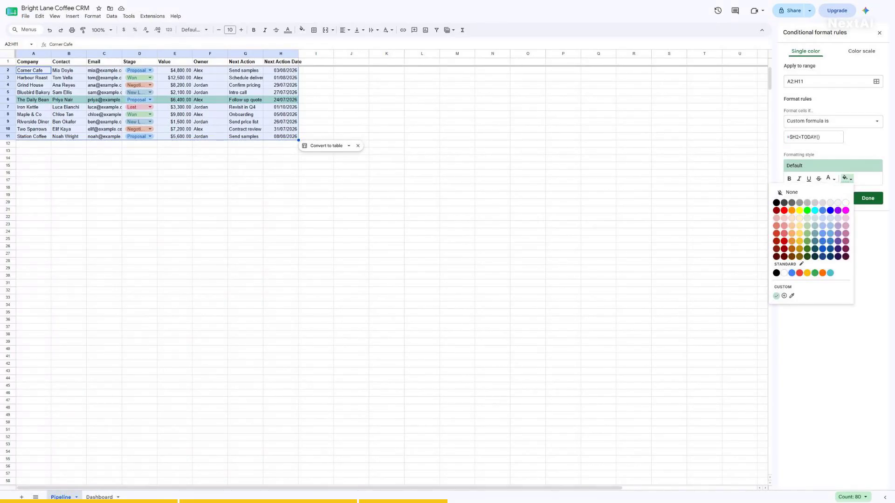
{"action": "left_click", "coordinate": [784, 218]}
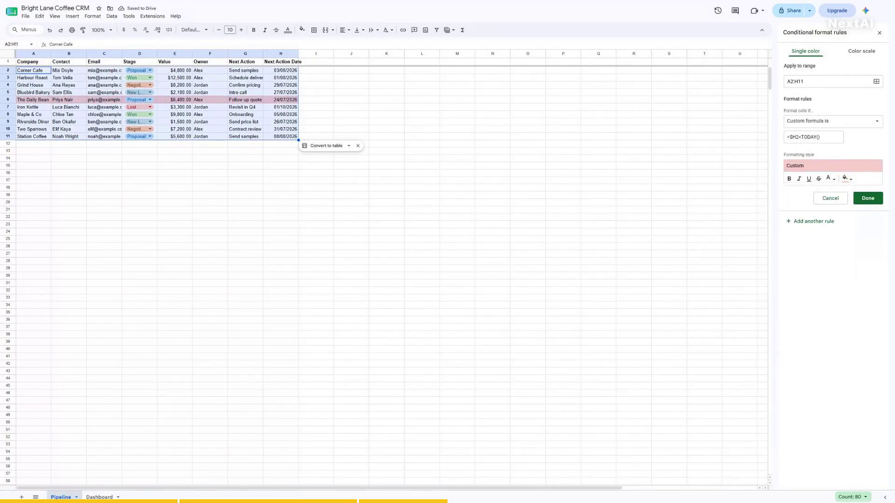
{"action": "left_click", "coordinate": [867, 198]}
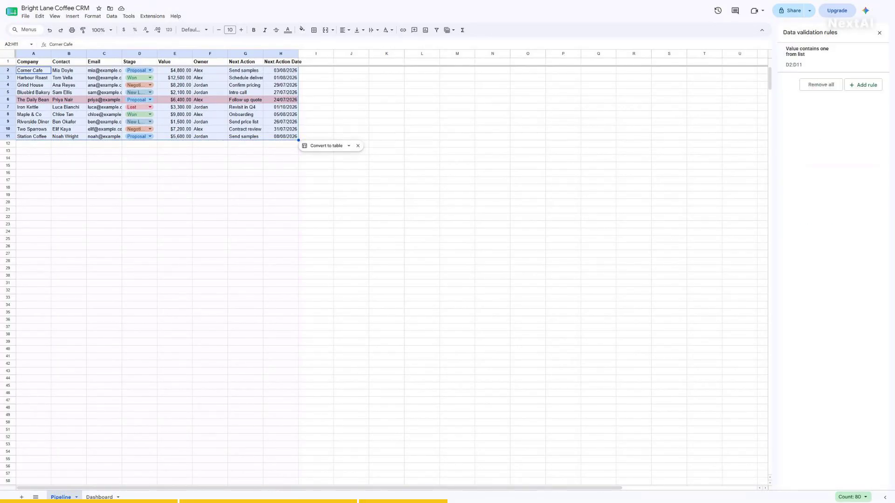
- Go to J2, then clear the H11 date to test the overdue rule
{"action": "left_click", "coordinate": [15, 45]}
{"action": "type", "text": "J2"}
{"action": "key", "text": "Return"}
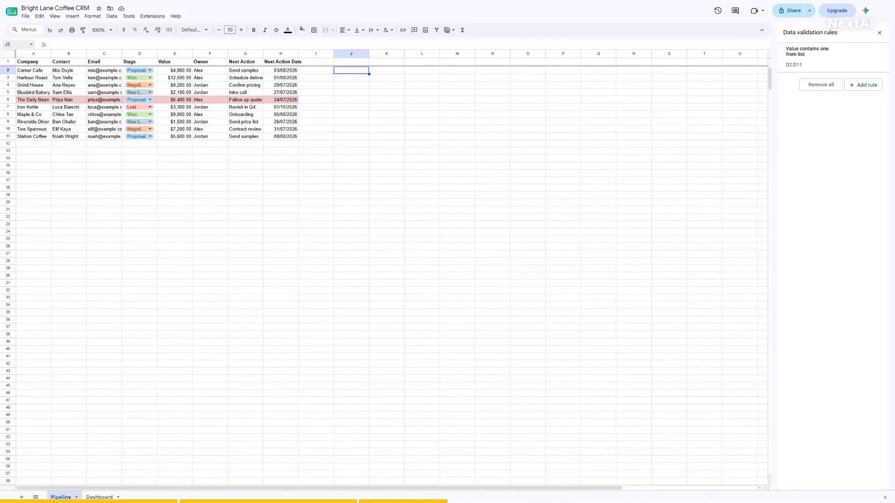
{"action": "left_click", "coordinate": [15, 44]}
{"action": "type", "text": "H11"}
{"action": "key", "text": "Return"}
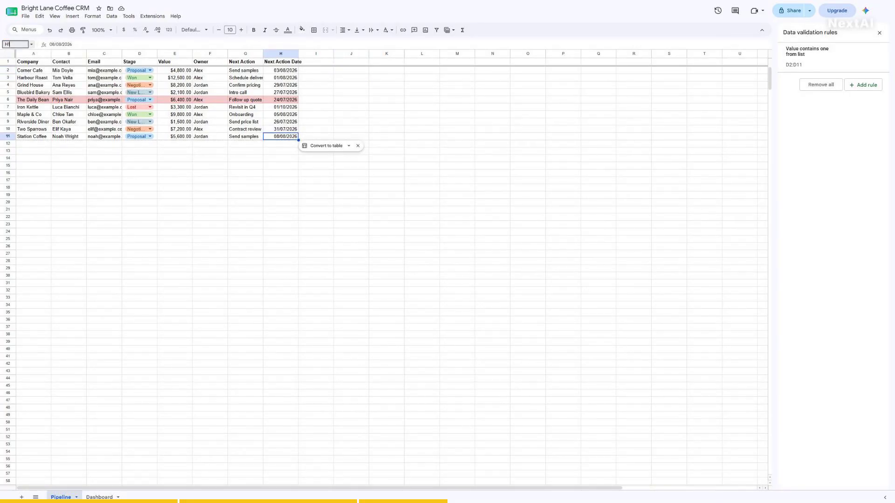
{"action": "key", "text": "Delete"}
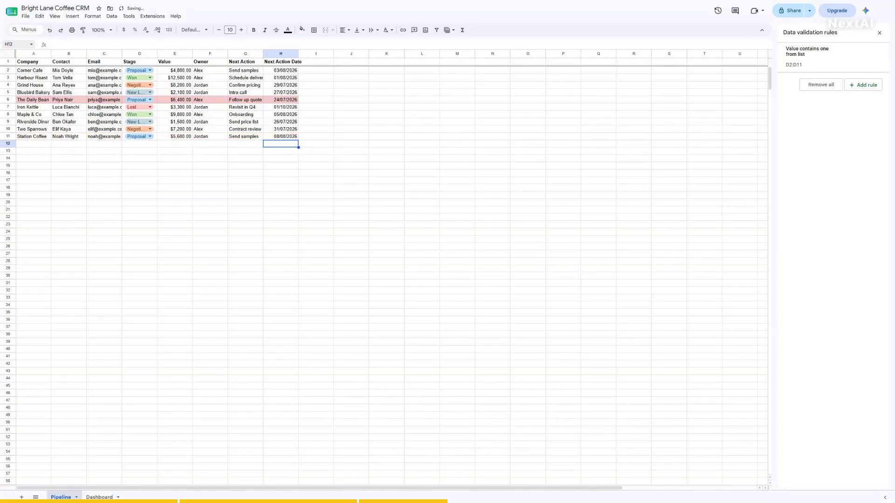
- Return to H11 and select the data range A2:H11
{"action": "left_click", "coordinate": [16, 45]}
{"action": "type", "text": "H11"}
{"action": "key", "text": "Return"}
{"action": "left_click", "coordinate": [15, 44]}
{"action": "type", "text": "A2:H11"}
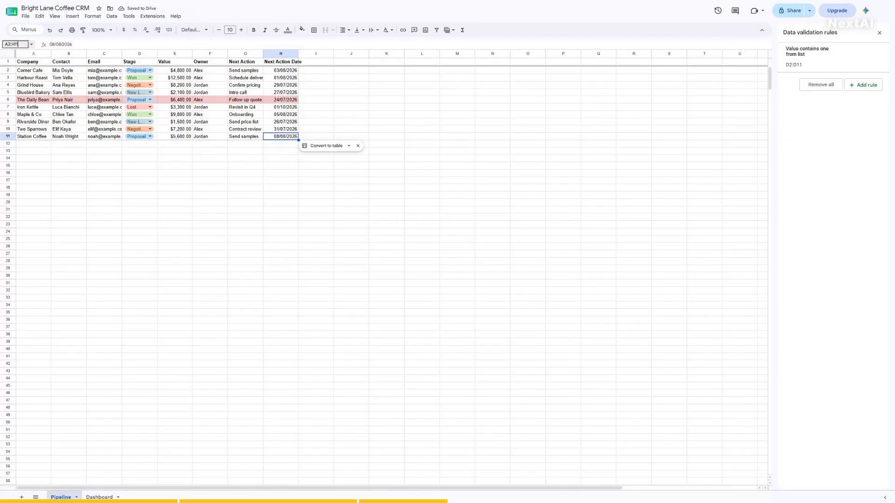
{"action": "key", "text": "Return"}
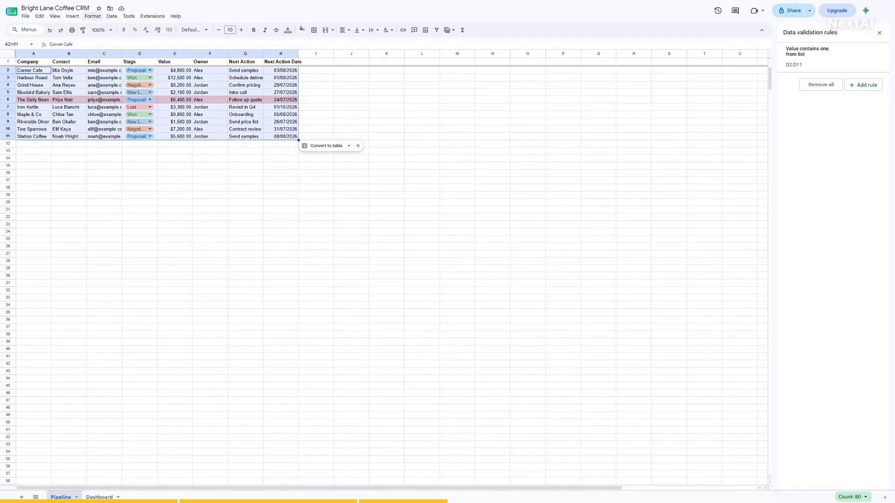
- Review the =$H2<TODAY() overdue rule and check the Next Action Date header in H1
{"action": "left_click", "coordinate": [92, 15]}
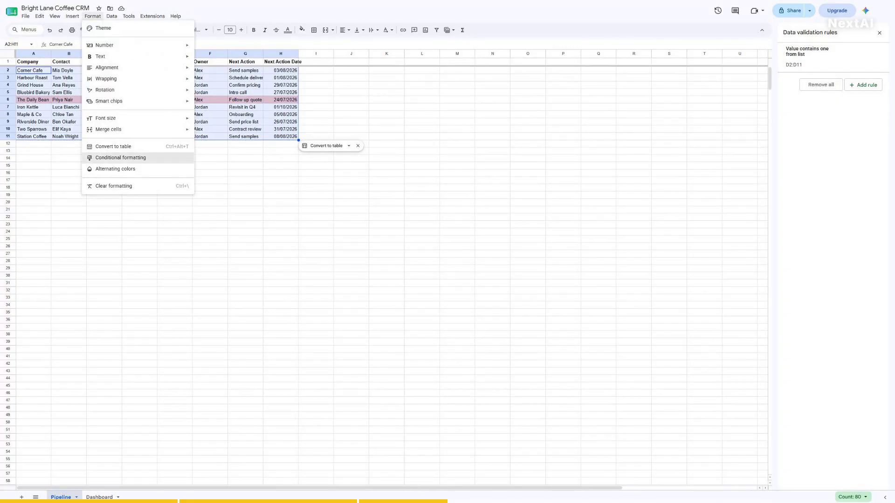
{"action": "left_click", "coordinate": [120, 158]}
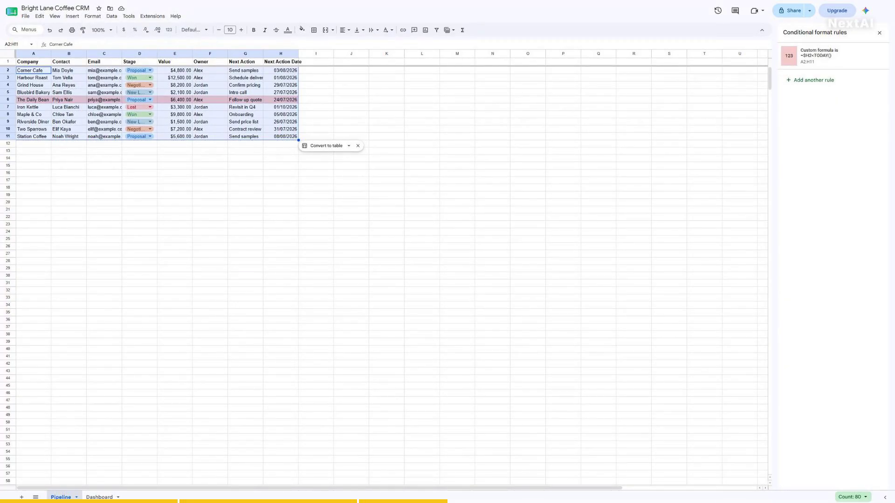
{"action": "left_click", "coordinate": [879, 33]}
{"action": "left_click", "coordinate": [15, 45]}
{"action": "type", "text": "H1"}
{"action": "key", "text": "Return"}
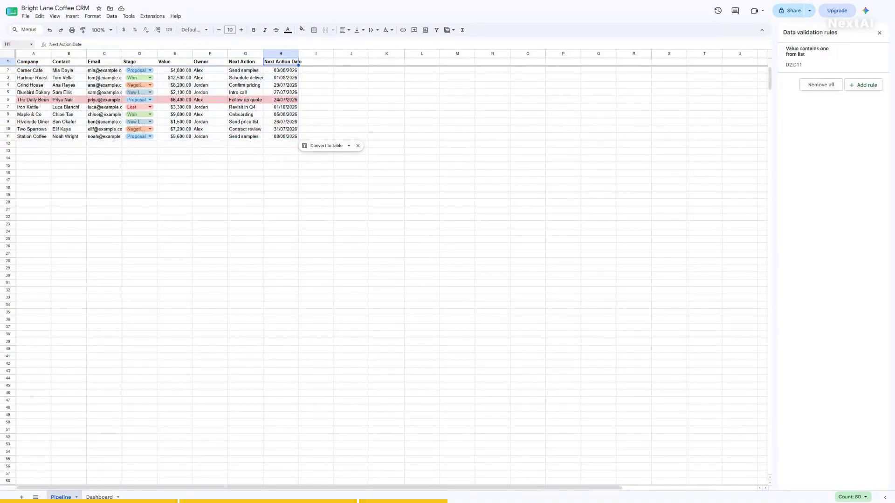
{"action": "left_click", "coordinate": [15, 45]}
{"action": "type", "text": "H1"}
{"action": "key", "text": "Return"}
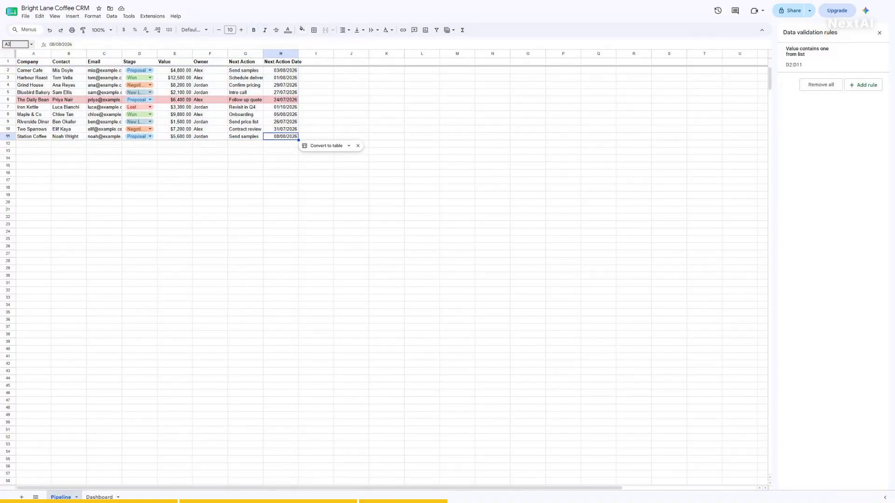
{"action": "left_click", "coordinate": [32, 62]}
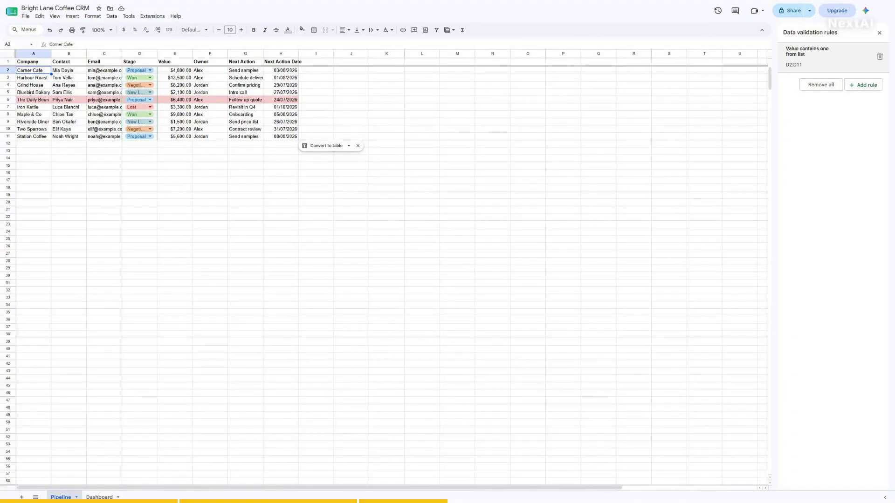
- Close the Data validation sidebar and check the Company, Stage and Value headers (A1, D1, E1)
{"action": "left_click", "coordinate": [879, 33]}
{"action": "left_click", "coordinate": [14, 44]}
{"action": "type", "text": "A1"}
{"action": "key", "text": "Return"}
{"action": "left_click", "coordinate": [14, 45]}
{"action": "type", "text": "D1"}
{"action": "key", "text": "Return"}
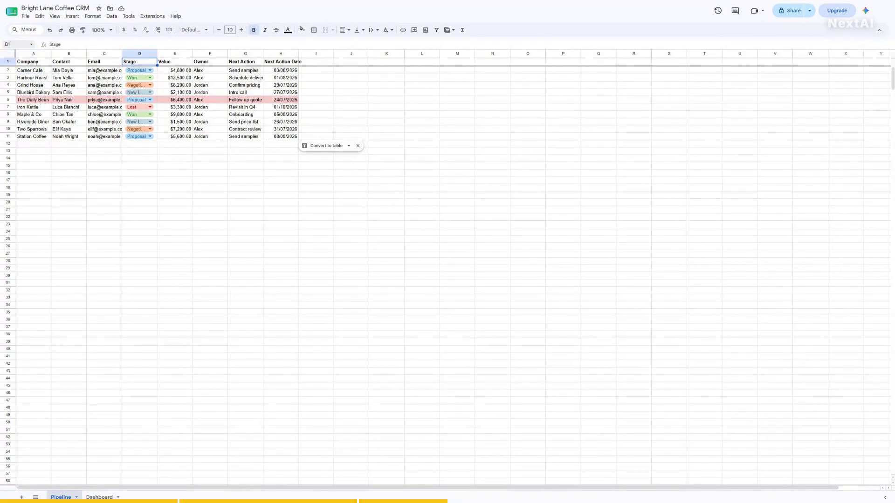
{"action": "left_click", "coordinate": [14, 45]}
{"action": "type", "text": "E1"}
{"action": "key", "text": "Return"}
- Look over the full Pipeline sheet, ending on Corner Cafe in A2
{"action": "left_click", "coordinate": [14, 44]}
{"action": "type", "text": "A2"}
{"action": "key", "text": "Return"}
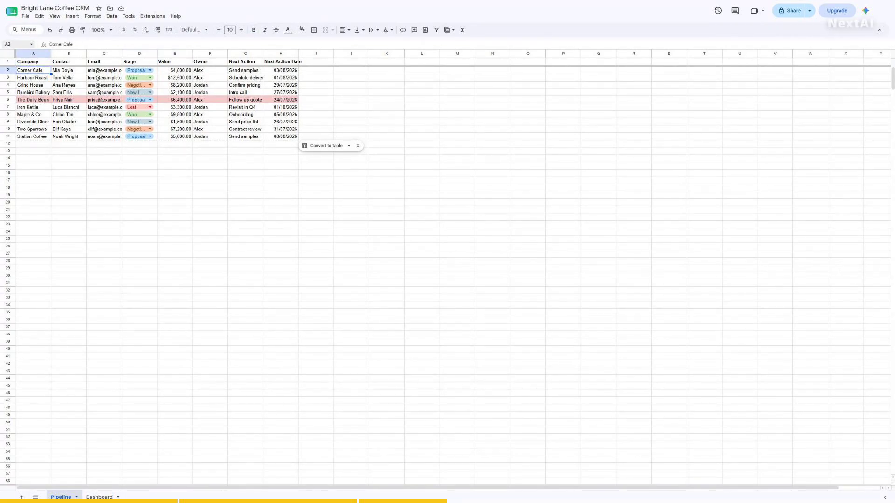
{"action": "left_click", "coordinate": [14, 44]}
{"action": "type", "text": "A1"}
{"action": "key", "text": "Return"}
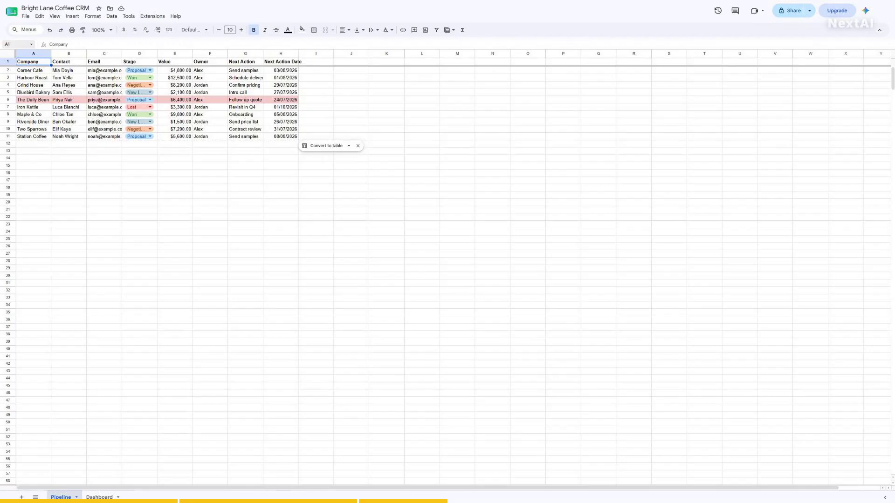
{"action": "scroll", "coordinate": [446, 275], "scroll_direction": "down", "scroll_amount": 5}
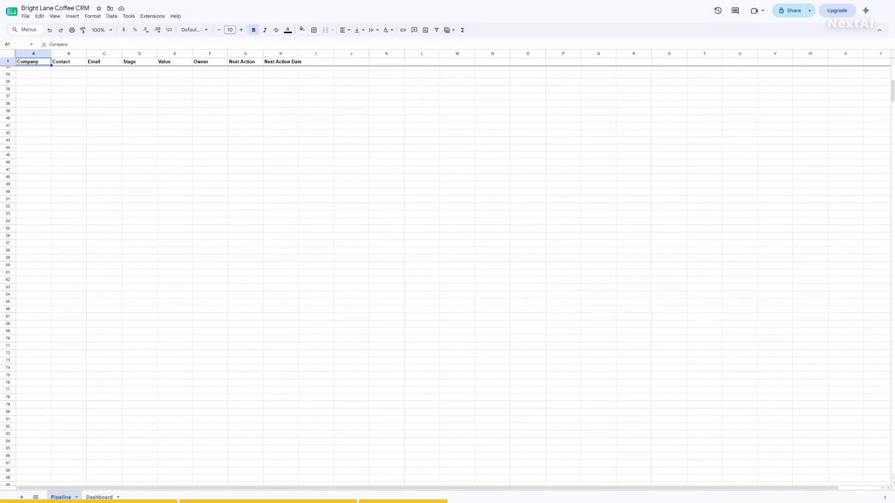
{"action": "scroll", "coordinate": [445, 276], "scroll_direction": "up", "scroll_amount": 5}
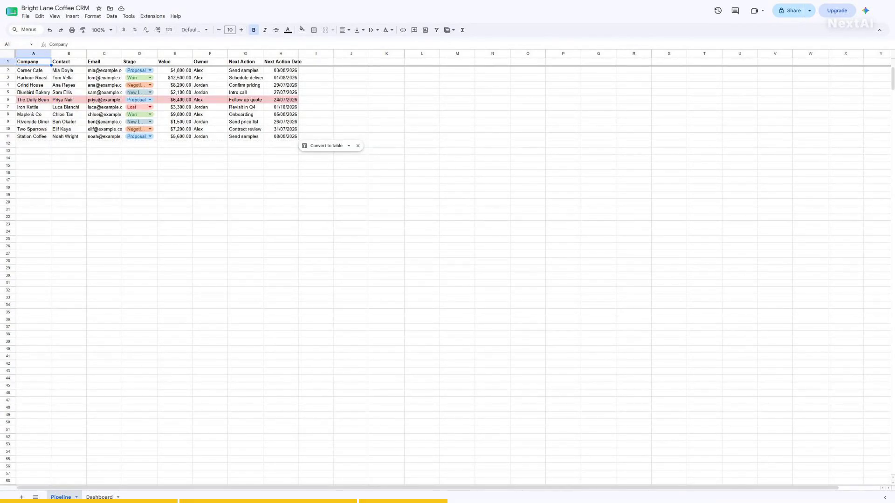
{"action": "left_click", "coordinate": [15, 44]}
{"action": "type", "text": "A2"}
{"action": "key", "text": "Return"}
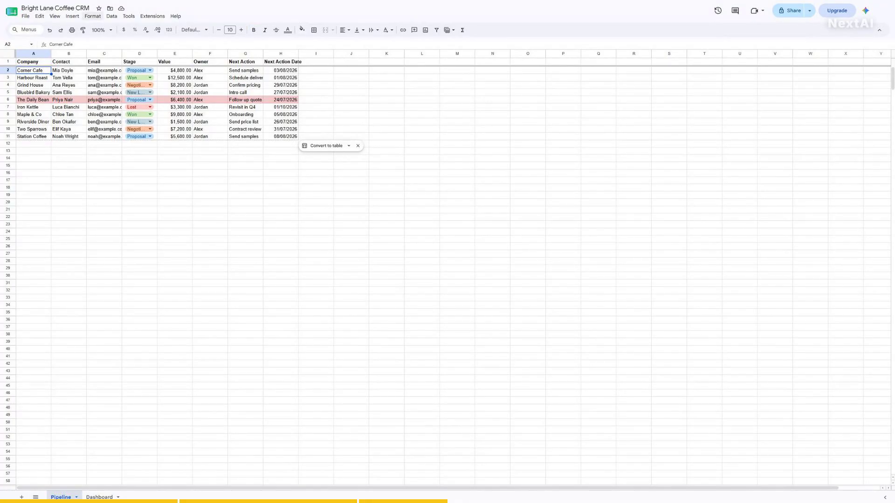
{"action": "left_click", "coordinate": [111, 16]}
- Add a filter and sort the deals by Value, largest to smallest
{"action": "left_click", "coordinate": [132, 57]}
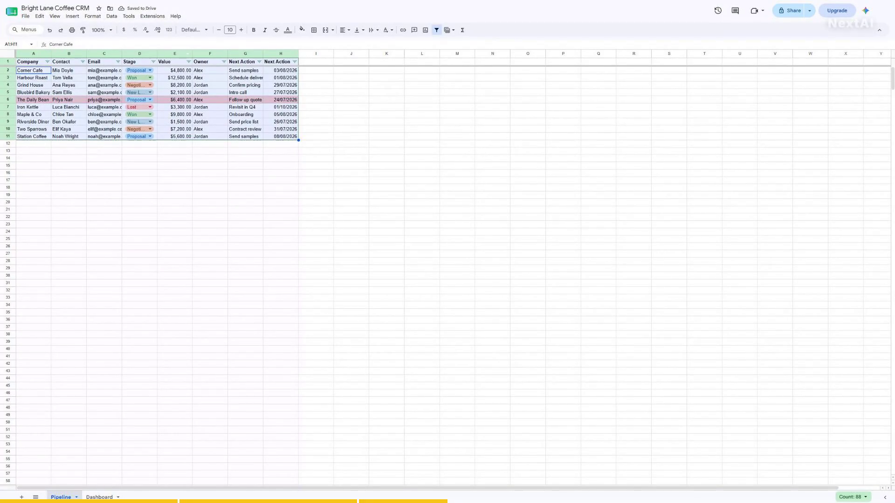
{"action": "left_click", "coordinate": [187, 54]}
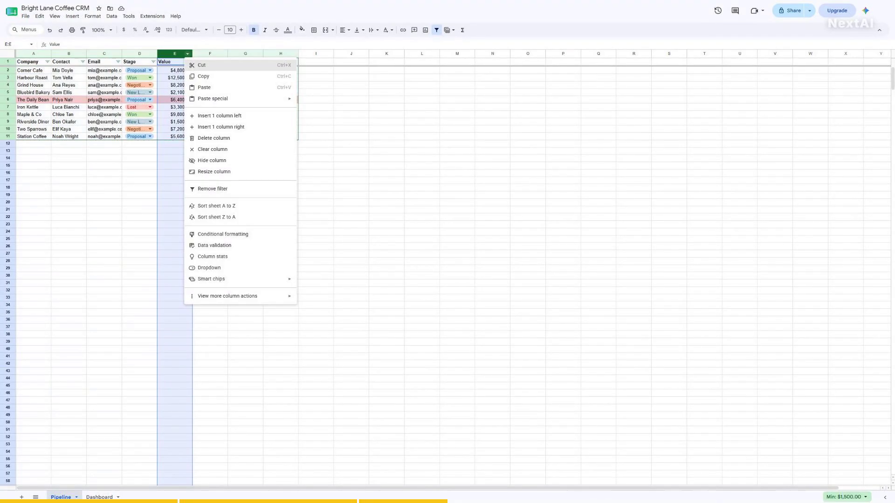
{"action": "left_click", "coordinate": [202, 65]}
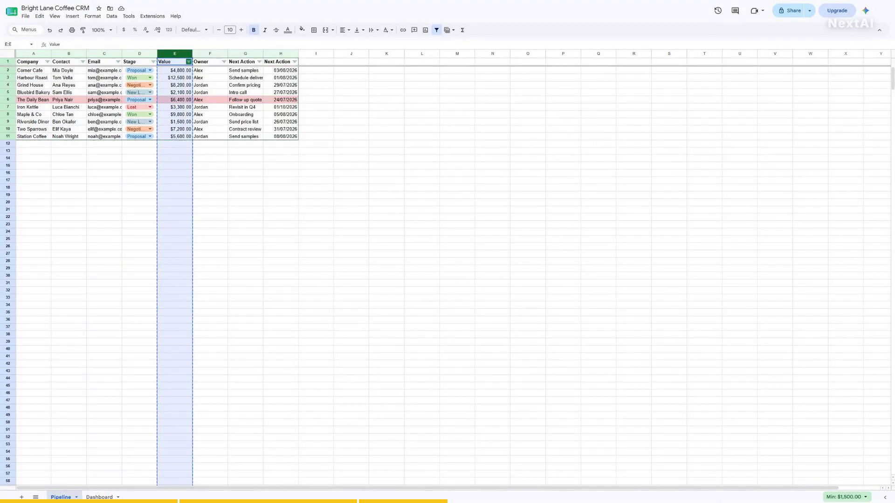
{"action": "left_click", "coordinate": [188, 61]}
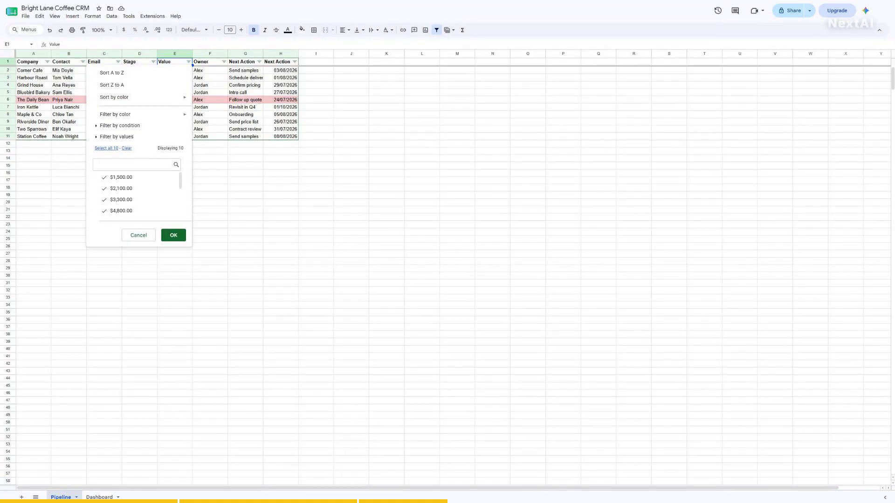
{"action": "left_click", "coordinate": [112, 85]}
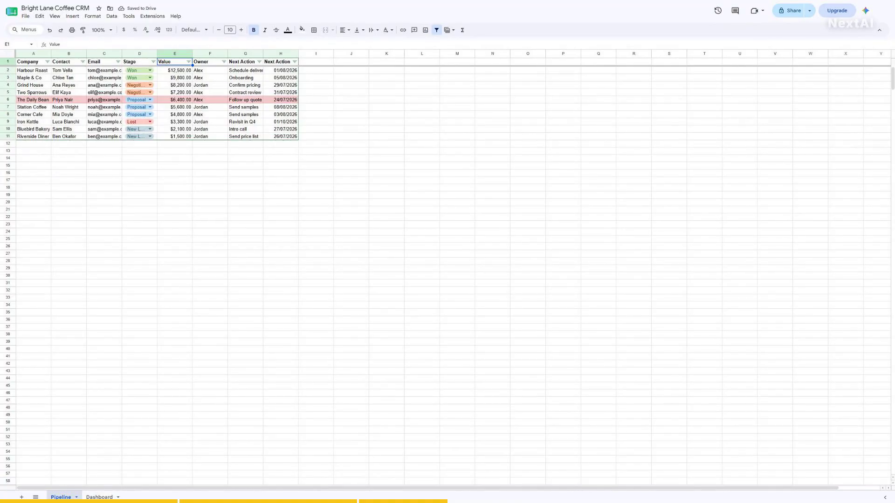
- Check the top deal's value in E2, then bring up the Stage column's filter options
{"action": "left_click", "coordinate": [15, 44]}
{"action": "type", "text": "A2"}
{"action": "key", "text": "Return"}
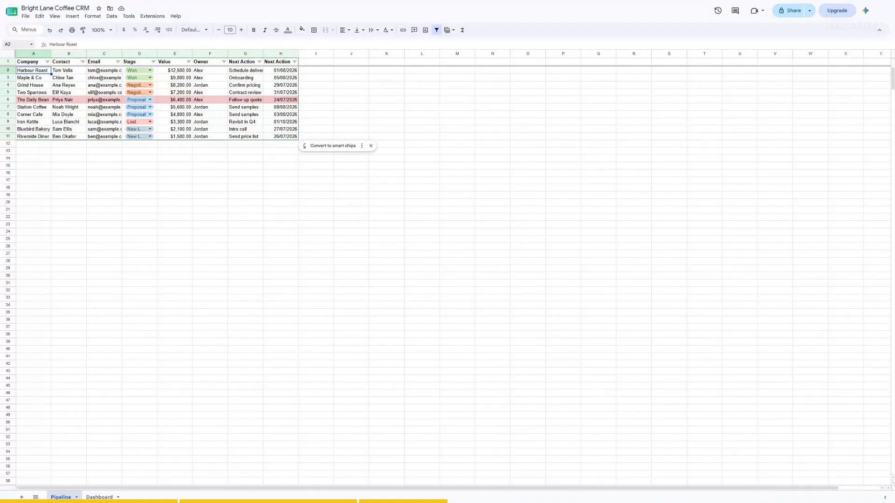
{"action": "left_click", "coordinate": [15, 44]}
{"action": "type", "text": "A2"}
{"action": "key", "text": "Return"}
{"action": "left_click", "coordinate": [15, 44]}
{"action": "type", "text": "E2"}
{"action": "key", "text": "Return"}
{"action": "left_click", "coordinate": [153, 62]}
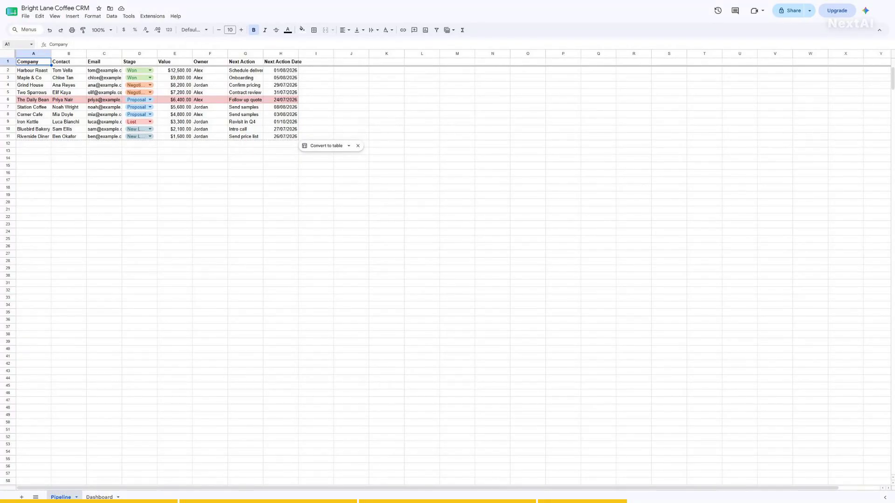
- Select the deal rows A2:H11, return to A1, and switch to the Dashboard sheet
{"action": "left_click", "coordinate": [15, 44]}
{"action": "type", "text": "A2:H11"}
{"action": "key", "text": "Return"}
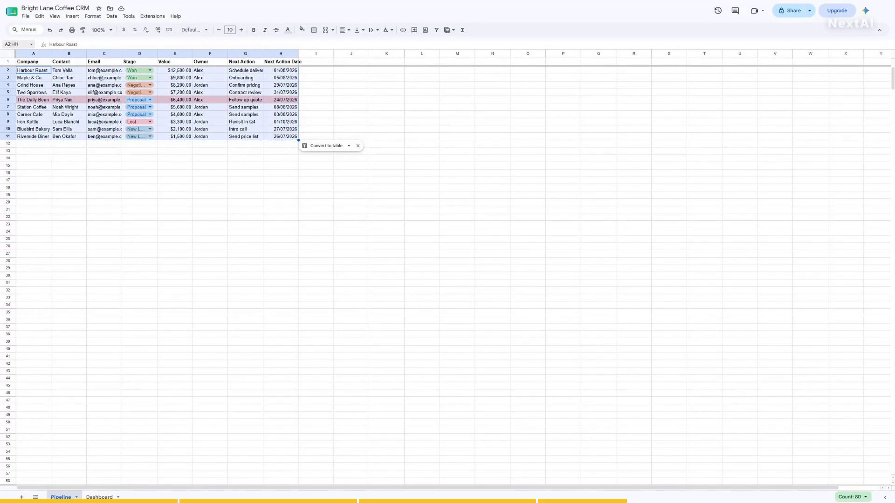
{"action": "scroll", "coordinate": [448, 274], "scroll_direction": "down", "scroll_amount": 5}
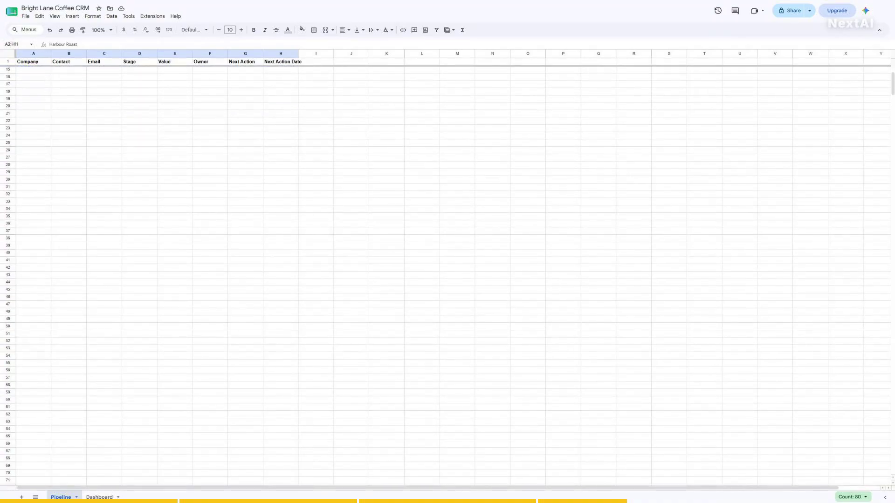
{"action": "scroll", "coordinate": [447, 274], "scroll_direction": "up", "scroll_amount": 5}
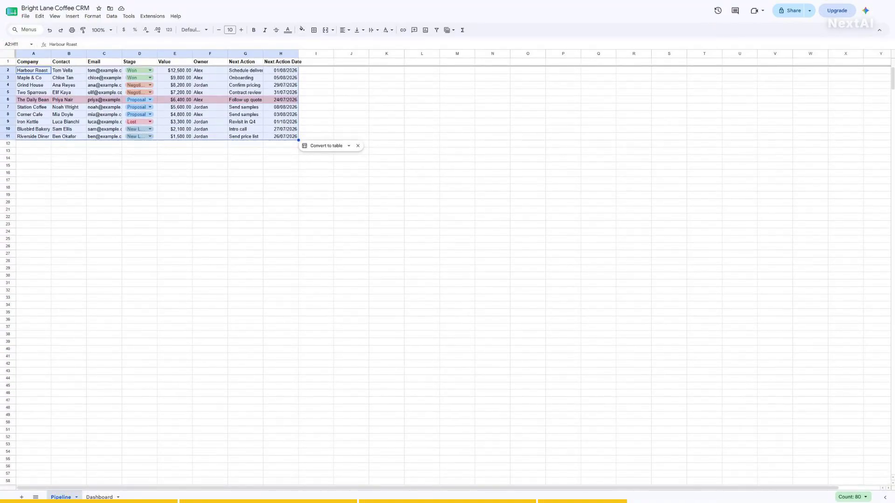
{"action": "left_click", "coordinate": [15, 44]}
{"action": "type", "text": "A1"}
{"action": "key", "text": "Return"}
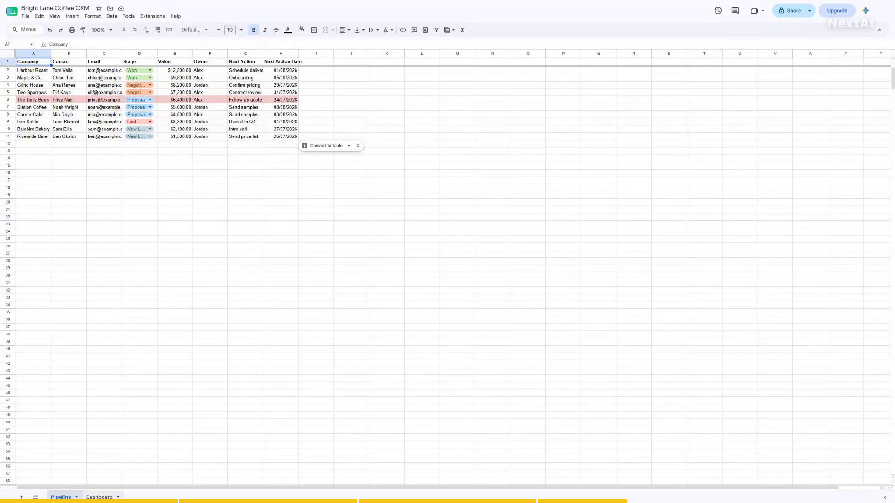
{"action": "left_click", "coordinate": [100, 497]}
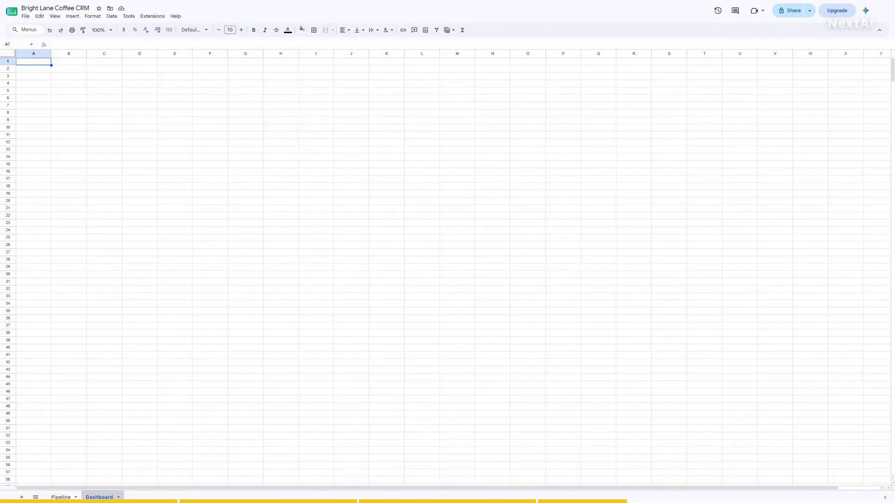
- Look over Dashboard cells A3, B3, C3 and A4 where the summary table will go
{"action": "left_click", "coordinate": [15, 45]}
{"action": "type", "text": "A1"}
{"action": "key", "text": "Return"}
{"action": "left_click", "coordinate": [15, 44]}
{"action": "type", "text": "A3"}
{"action": "key", "text": "Return"}
{"action": "left_click", "coordinate": [15, 45]}
{"action": "type", "text": "B3"}
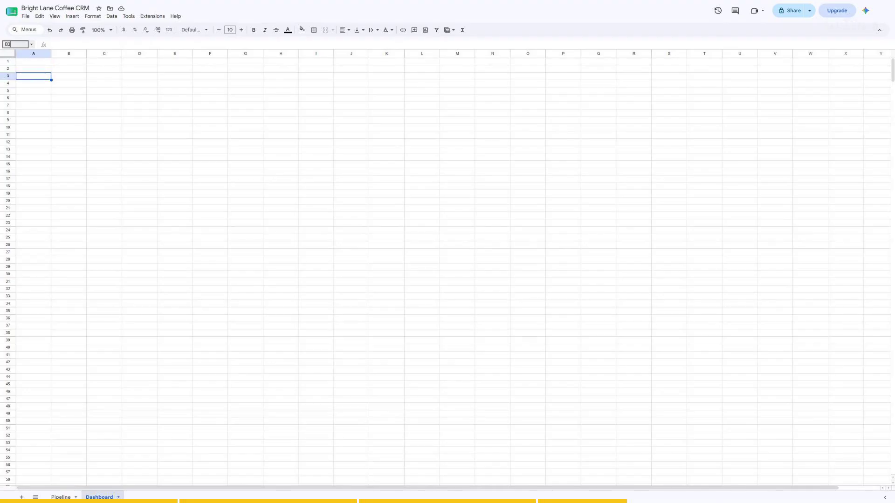
{"action": "key", "text": "Return"}
{"action": "left_click", "coordinate": [15, 44]}
{"action": "type", "text": "C3"}
{"action": "key", "text": "Return"}
{"action": "left_click", "coordinate": [15, 44]}
{"action": "type", "text": "A4"}
{"action": "key", "text": "Return"}
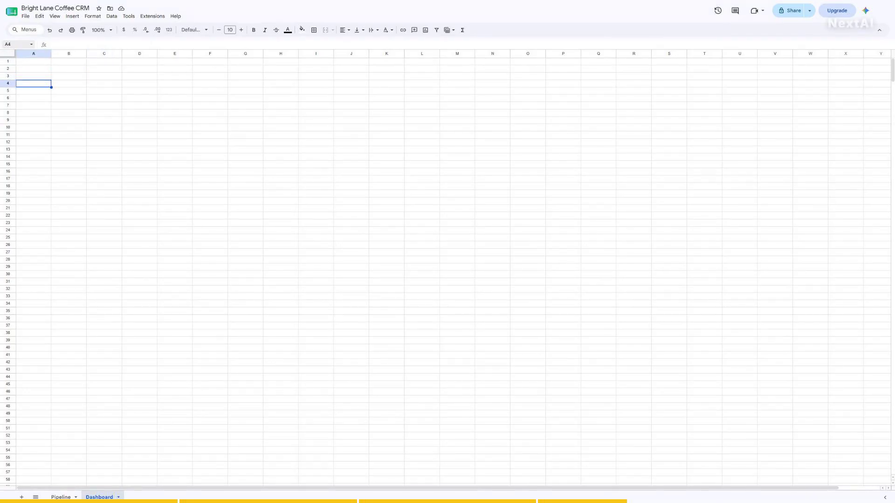
{"action": "left_click", "coordinate": [15, 44]}
{"action": "type", "text": "A1"}
{"action": "key", "text": "Return"}
- Enter the headers Stage, Deals and Pipeline Value in A3:C3
{"action": "left_click", "coordinate": [15, 45]}
{"action": "type", "text": "A3"}
{"action": "key", "text": "Return"}
{"action": "type", "text": "Stage"}
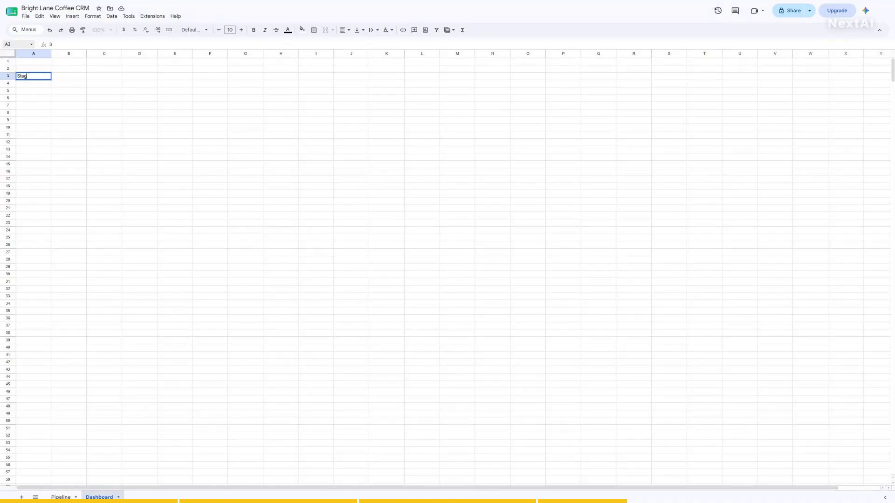
{"action": "key", "text": "Tab"}
{"action": "type", "text": "Deals"}
{"action": "key", "text": "Tab"}
{"action": "type", "text": "Pipeline Value"}
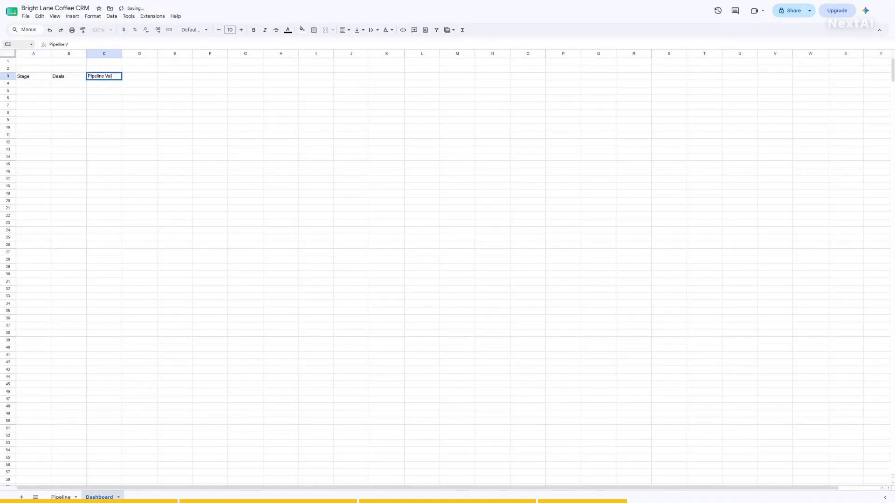
{"action": "key", "text": "Return"}
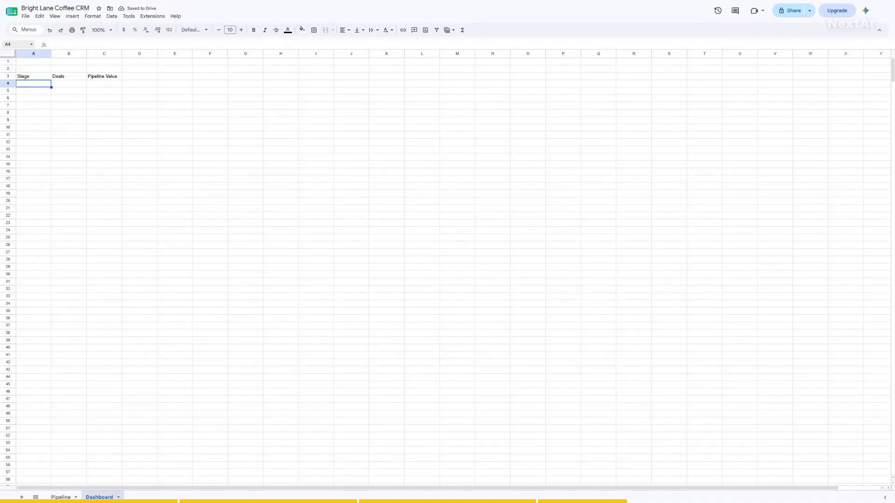
- Make the header row A3:C3 bold
{"action": "left_click", "coordinate": [15, 45]}
{"action": "type", "text": "A3:C3"}
{"action": "key", "text": "Return"}
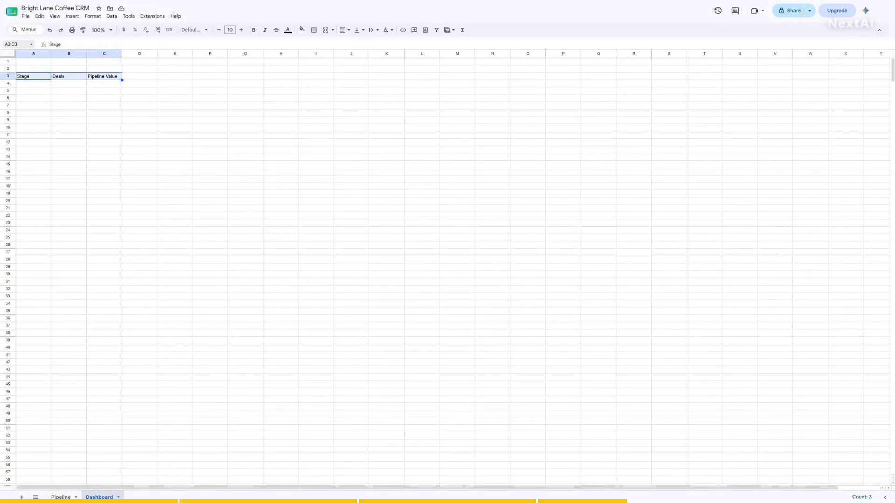
{"action": "key", "text": "ctrl+b"}
- List the stages Proposal, New Lead, Negotiation, Won and Lost down A4:A8
{"action": "left_click", "coordinate": [15, 44]}
{"action": "type", "text": "A4"}
{"action": "key", "text": "Return"}
{"action": "type", "text": "P"}
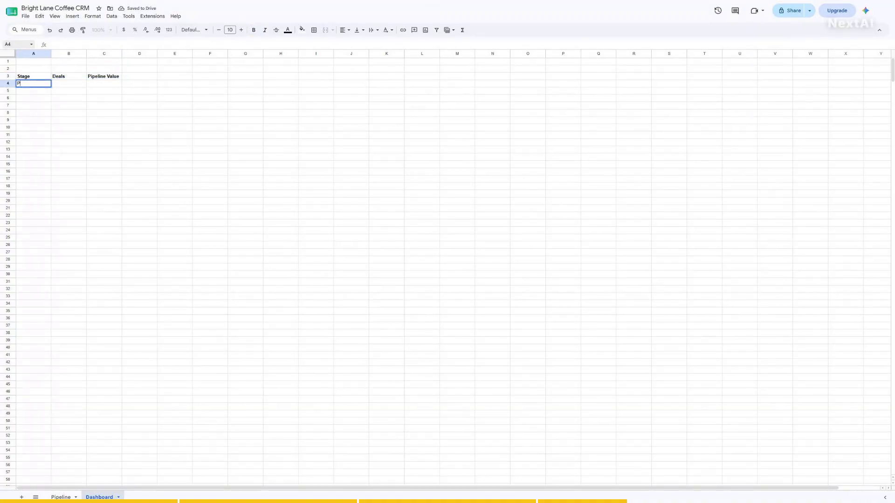
{"action": "type", "text": "roposal"}
{"action": "key", "text": "Return"}
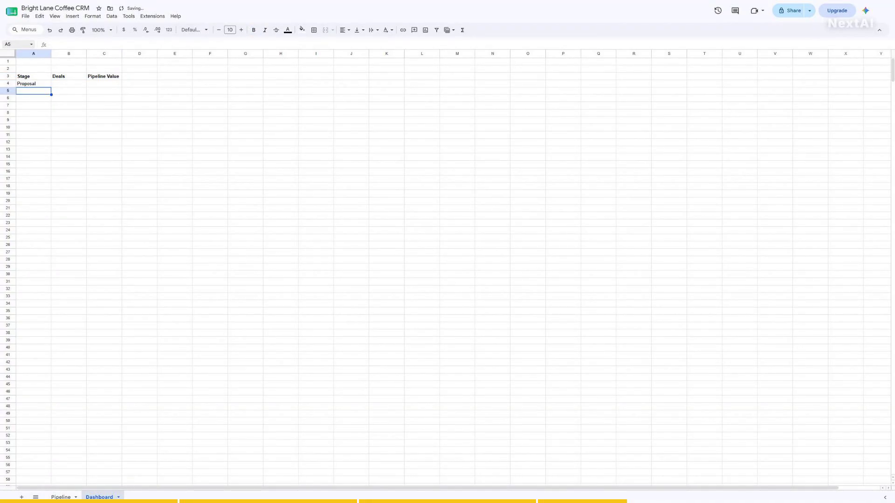
{"action": "type", "text": "New Lead"}
{"action": "key", "text": "Return"}
{"action": "type", "text": "Negotiatio"}
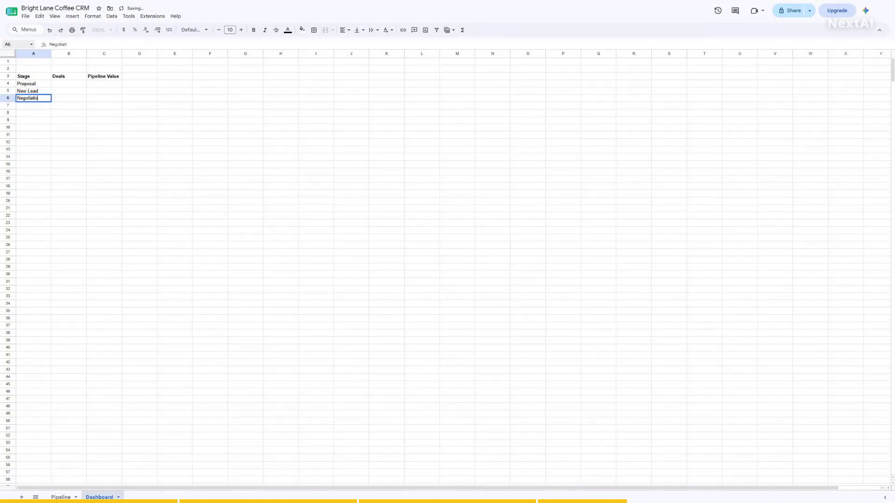
{"action": "type", "text": "n"}
{"action": "key", "text": "Return"}
{"action": "type", "text": "Won"}
{"action": "key", "text": "Return"}
{"action": "type", "text": "Lost"}
{"action": "key", "text": "Return"}
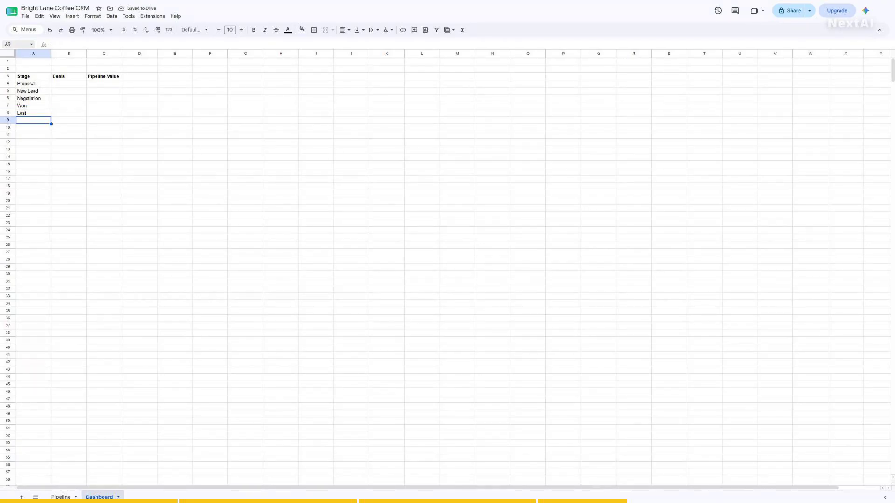
- Review the empty B4:C8 area, the three headers and each stage name in A4:A8
{"action": "left_click", "coordinate": [16, 45]}
{"action": "type", "text": "B4:C8"}
{"action": "key", "text": "Return"}
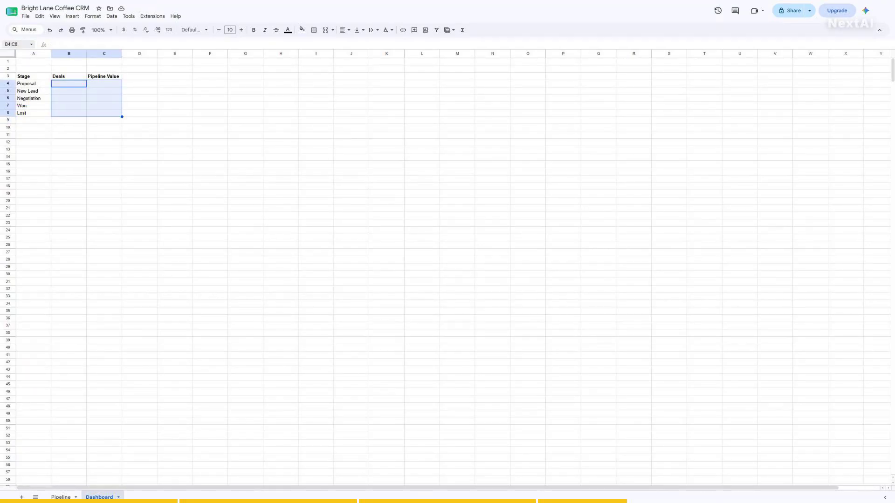
{"action": "left_click", "coordinate": [15, 44]}
{"action": "type", "text": "A3"}
{"action": "key", "text": "Return"}
{"action": "left_click", "coordinate": [16, 44]}
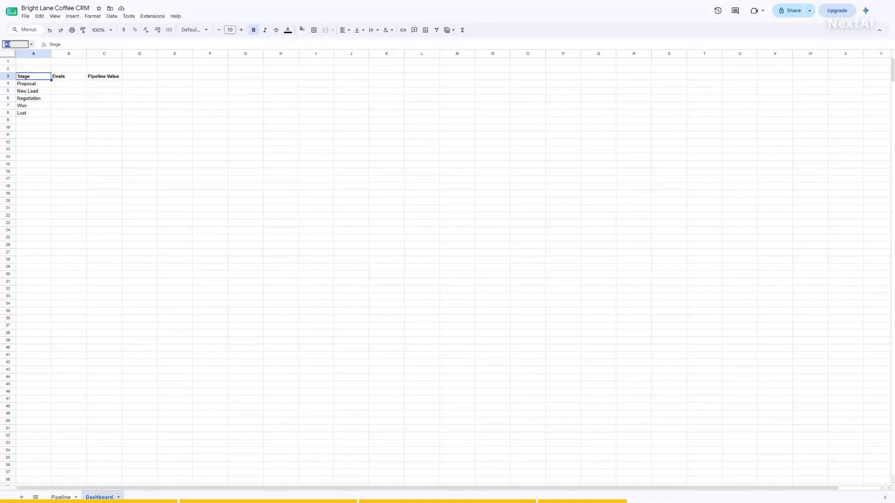
{"action": "type", "text": "B3"}
{"action": "key", "text": "Return"}
{"action": "left_click", "coordinate": [16, 44]}
{"action": "type", "text": "C3"}
{"action": "key", "text": "Return"}
{"action": "left_click", "coordinate": [15, 44]}
{"action": "type", "text": "A4"}
{"action": "key", "text": "Return"}
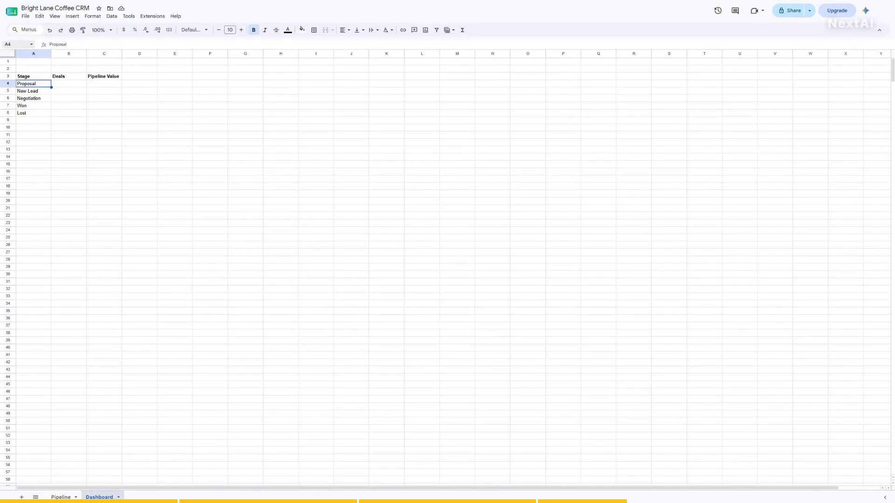
{"action": "left_click", "coordinate": [15, 44]}
{"action": "type", "text": "A5"}
{"action": "key", "text": "Return"}
{"action": "left_click", "coordinate": [15, 44]}
{"action": "type", "text": "A6"}
{"action": "key", "text": "Return"}
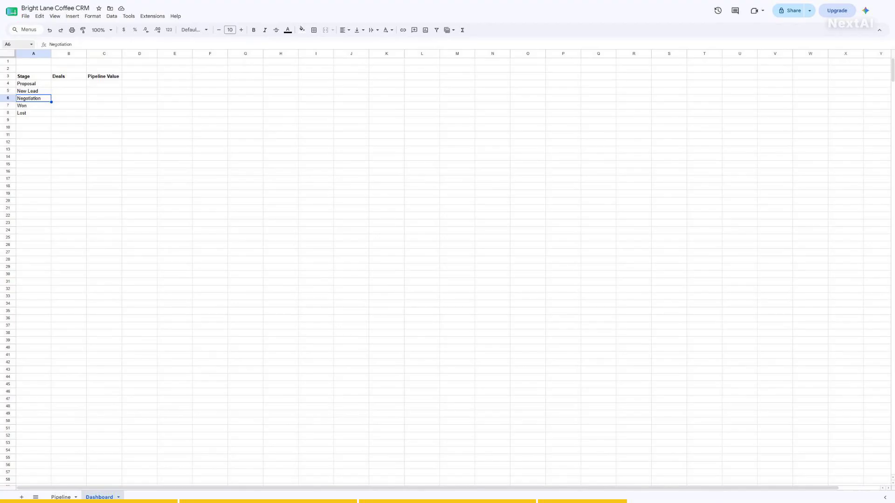
{"action": "left_click", "coordinate": [15, 44]}
{"action": "type", "text": "A7"}
{"action": "key", "text": "Return"}
{"action": "left_click", "coordinate": [16, 44]}
{"action": "type", "text": "A8"}
{"action": "key", "text": "Return"}
- Recheck cells B4, C4 and the stage names, then select the empty Deals cells B4:B8
{"action": "left_click", "coordinate": [16, 44]}
{"action": "type", "text": "B4"}
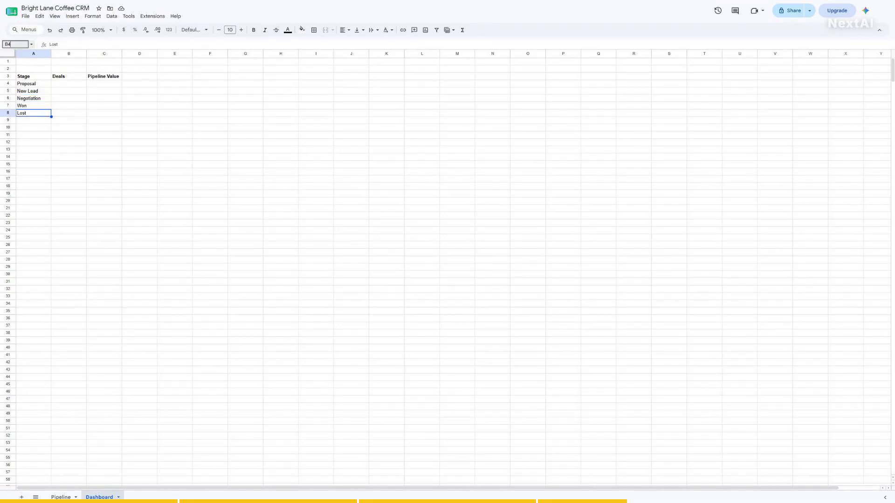
{"action": "key", "text": "Return"}
{"action": "left_click", "coordinate": [15, 44]}
{"action": "type", "text": "C4"}
{"action": "key", "text": "Return"}
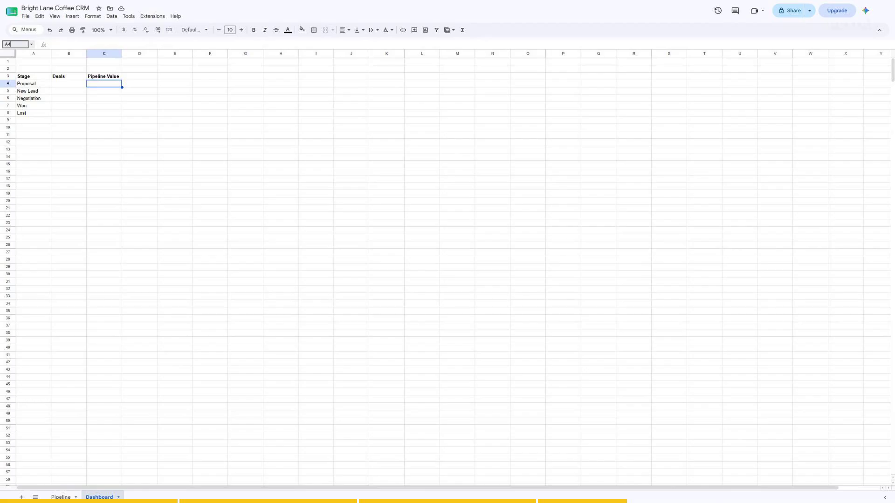
{"action": "left_click", "coordinate": [15, 44]}
{"action": "type", "text": "A4"}
{"action": "key", "text": "Return"}
{"action": "left_click", "coordinate": [15, 45]}
{"action": "type", "text": "A5"}
{"action": "key", "text": "Return"}
{"action": "left_click", "coordinate": [15, 45]}
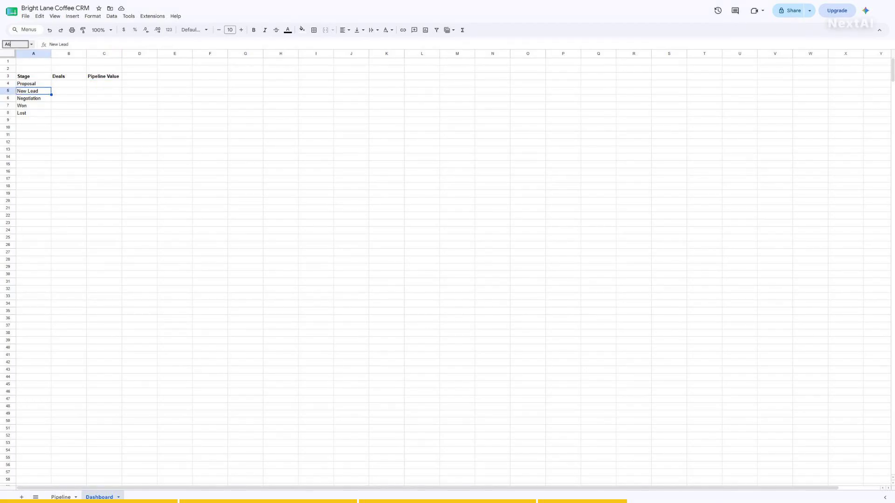
{"action": "type", "text": "A6"}
{"action": "key", "text": "Return"}
{"action": "left_click", "coordinate": [16, 44]}
{"action": "type", "text": "A7"}
{"action": "key", "text": "Return"}
{"action": "left_click", "coordinate": [15, 44]}
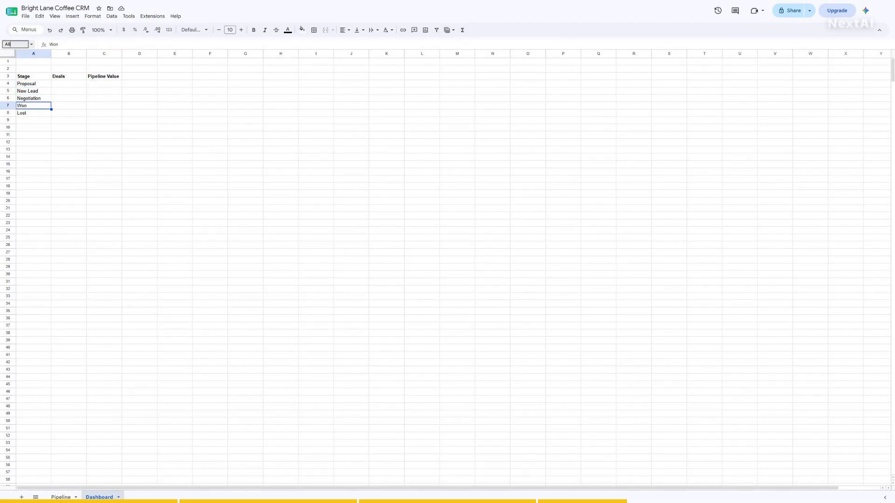
{"action": "type", "text": "A8"}
{"action": "key", "text": "Return"}
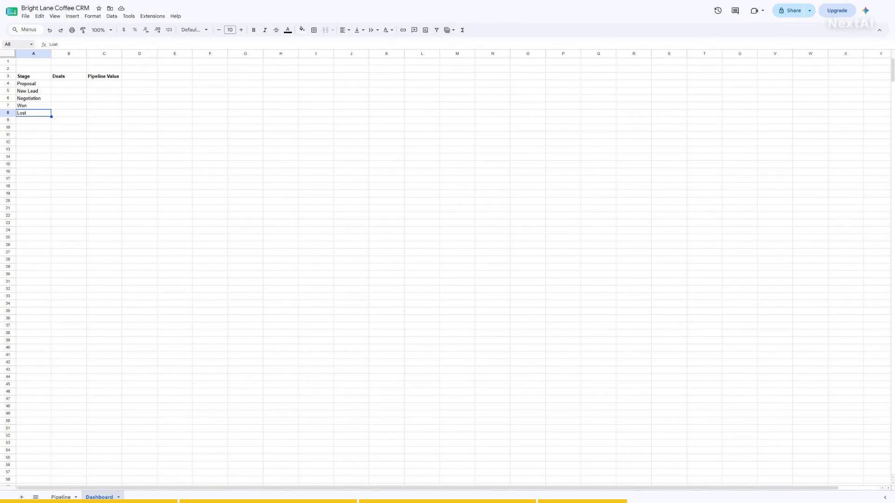
{"action": "left_click", "coordinate": [16, 45]}
{"action": "type", "text": "B4:B8"}
{"action": "key", "text": "Return"}
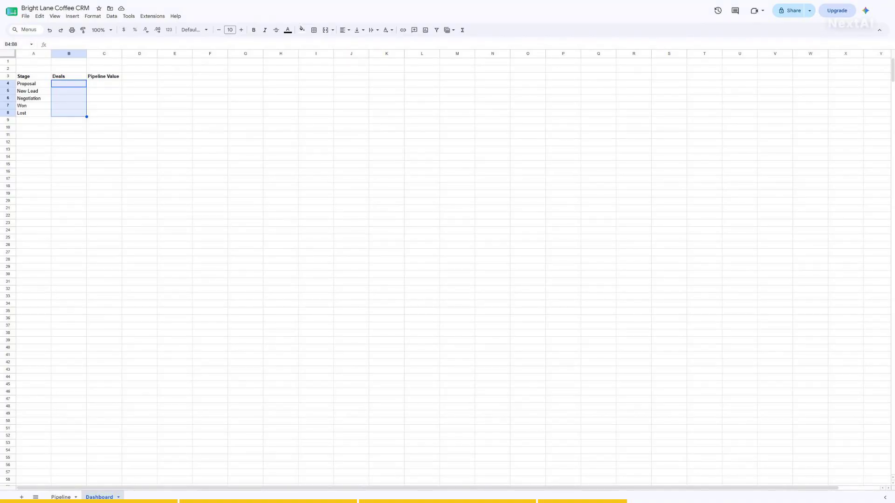
- Enter =COUNTIF(Pipeline!D:D,A4) in B4 to count Proposal deals
{"action": "left_click", "coordinate": [16, 44]}
{"action": "type", "text": "B4"}
{"action": "key", "text": "Return"}
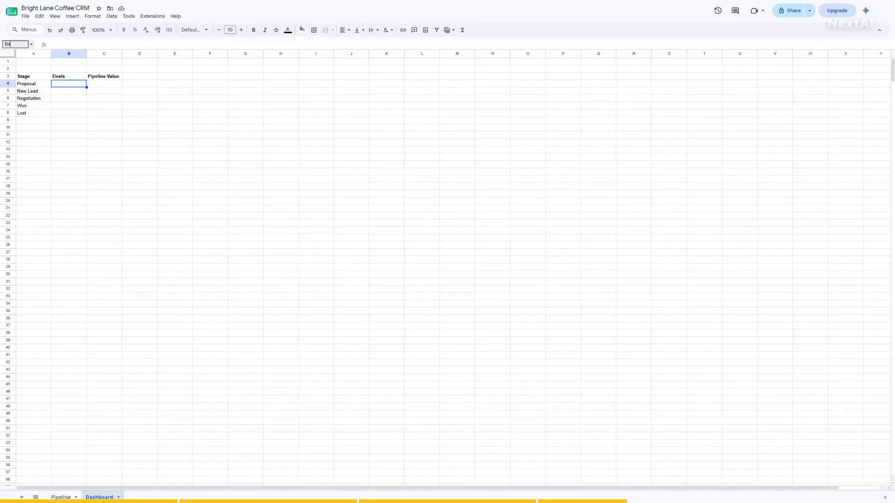
{"action": "type", "text": "=CO"}
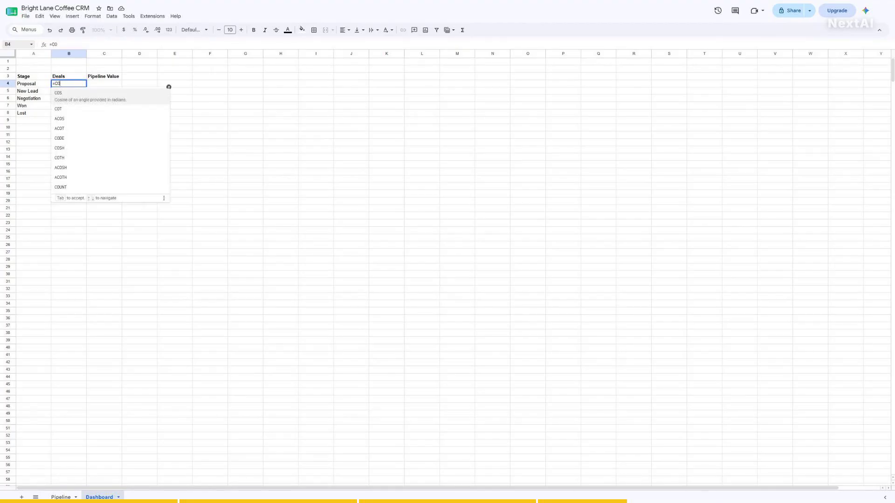
{"action": "type", "text": "UNTIF(Pipeline!D:D,A4)"}
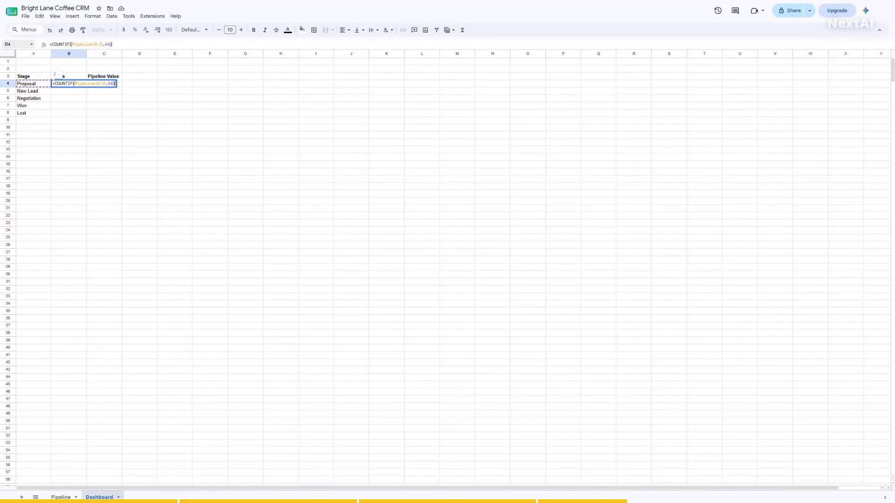
{"action": "key", "text": "Return"}
{"action": "left_click", "coordinate": [16, 45]}
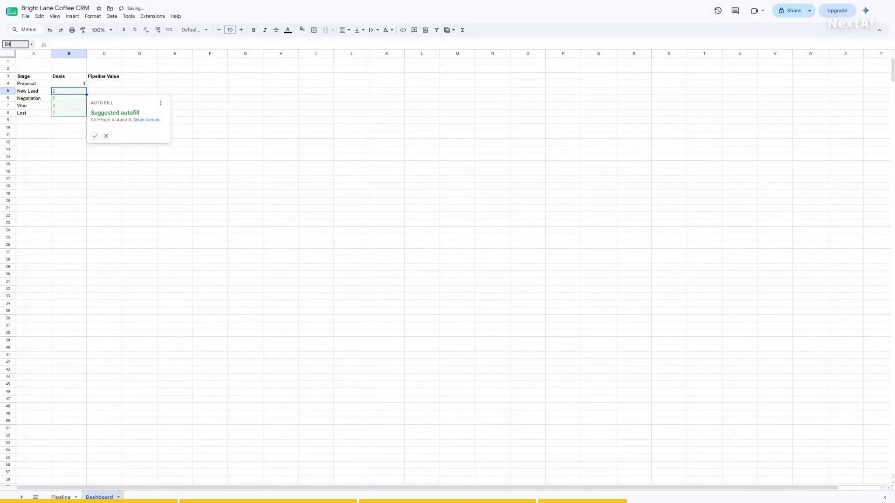
{"action": "type", "text": "B4"}
{"action": "key", "text": "Return"}
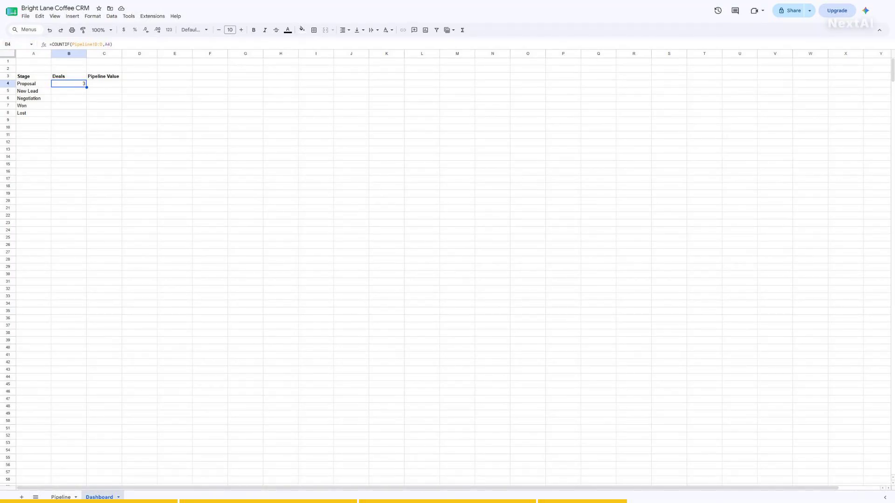
- Fill the count formula down B4:B8 with Ctrl+D
{"action": "left_click", "coordinate": [15, 44]}
{"action": "type", "text": "B4:B8"}
{"action": "key", "text": "Return"}
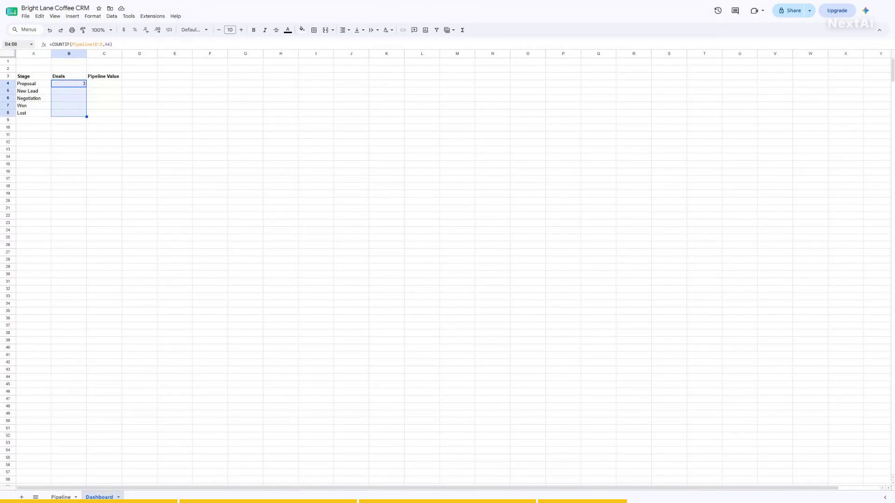
{"action": "key", "text": "ctrl+d"}
- Verify the counts: Proposal 3, New Lead 2, Negotiation 2, Won 2, Lost 1
{"action": "left_click", "coordinate": [16, 45]}
{"action": "type", "text": "B5"}
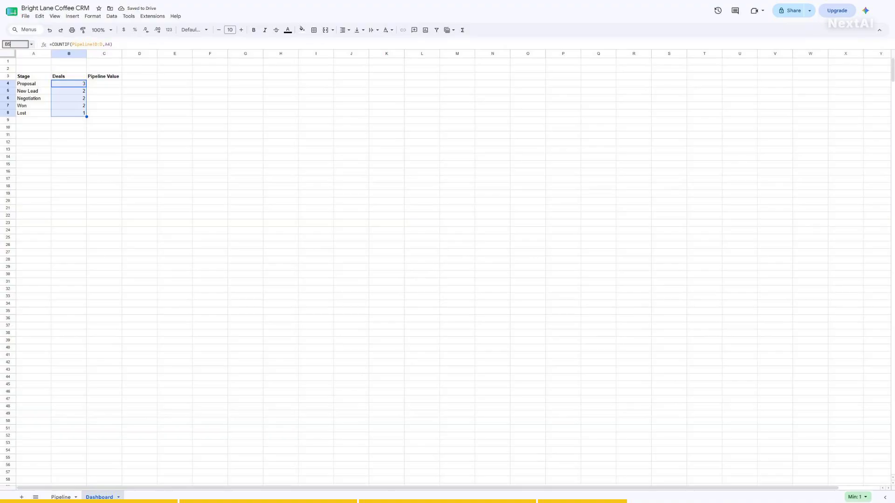
{"action": "key", "text": "Return"}
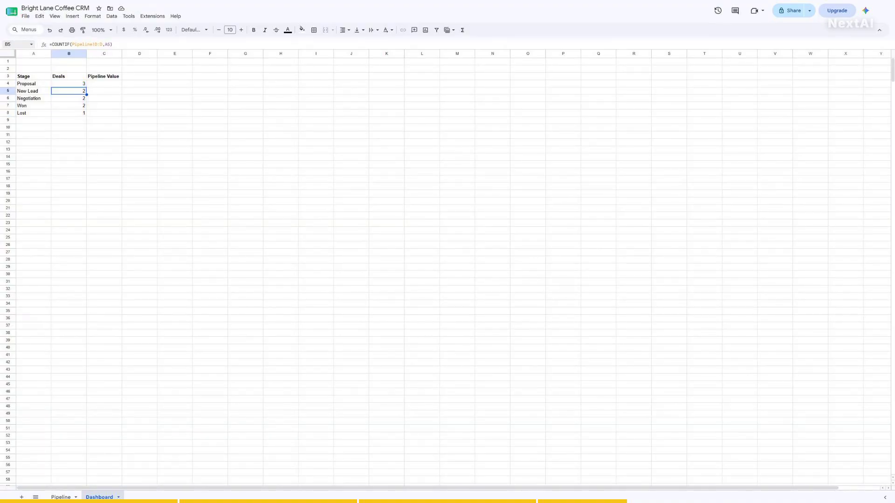
{"action": "left_click", "coordinate": [15, 44]}
{"action": "type", "text": "B6"}
{"action": "key", "text": "Return"}
{"action": "left_click", "coordinate": [15, 44]}
{"action": "type", "text": "B7"}
{"action": "key", "text": "Return"}
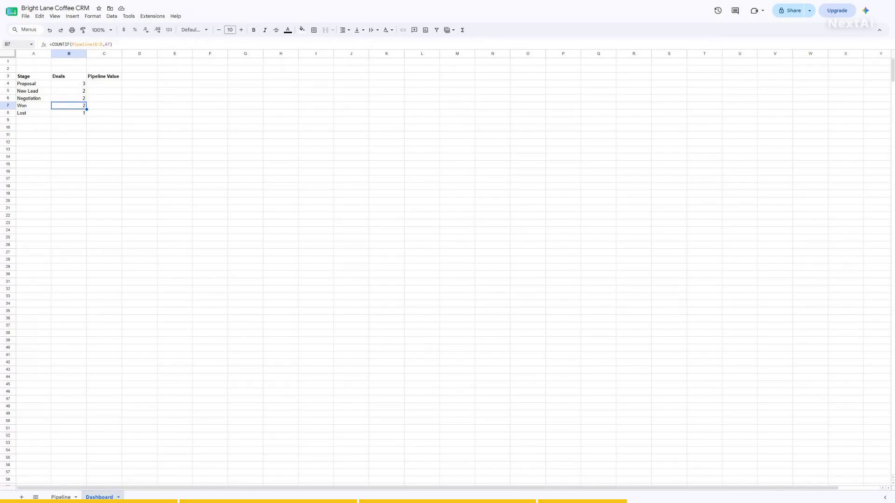
{"action": "left_click", "coordinate": [15, 44]}
{"action": "type", "text": "B8"}
{"action": "key", "text": "Return"}
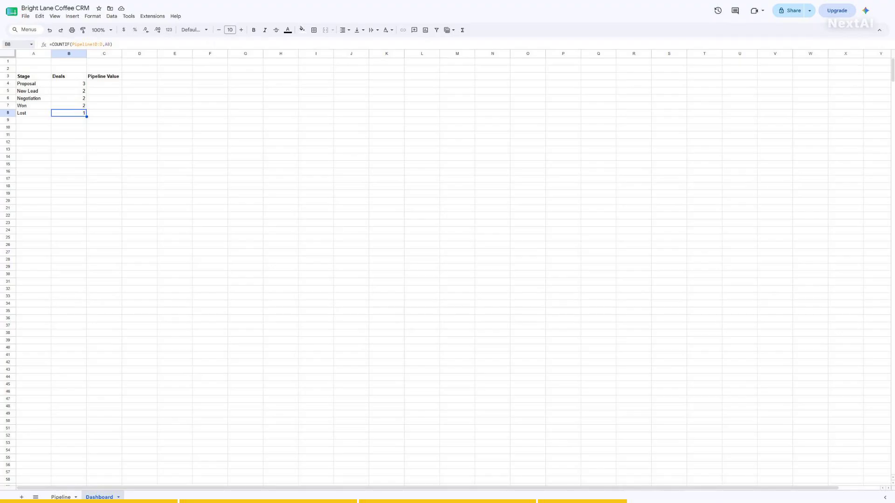
{"action": "left_click", "coordinate": [15, 44]}
{"action": "type", "text": "B4"}
{"action": "key", "text": "Return"}
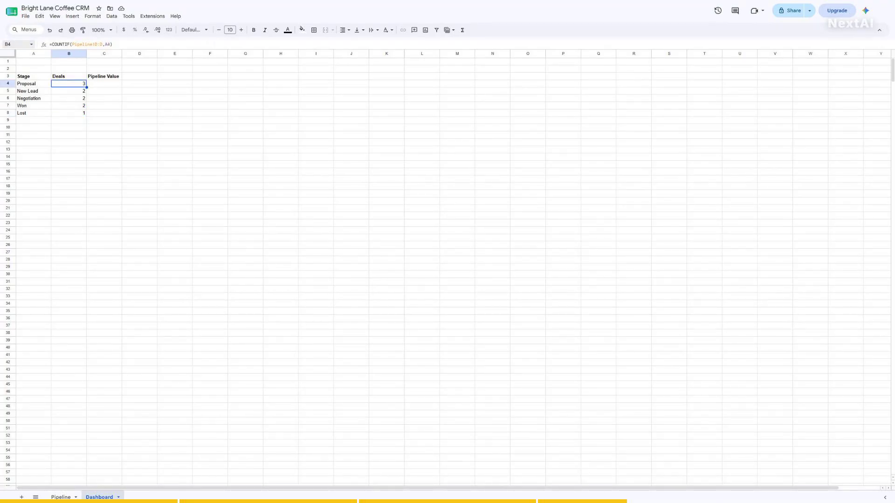
- Copy the stage counts in B4:B8 and return to cell A4
{"action": "left_click", "coordinate": [15, 44]}
{"action": "type", "text": "B4:B8"}
{"action": "key", "text": "Return"}
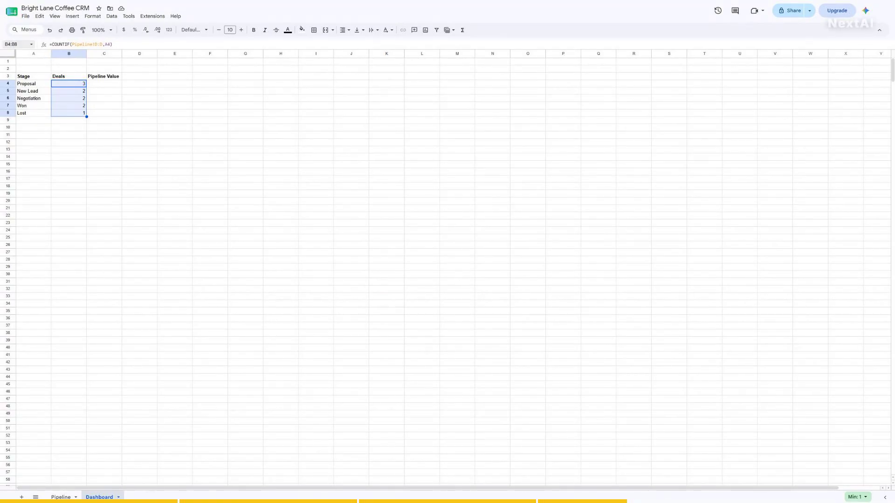
{"action": "key", "text": "ctrl+c"}
{"action": "left_click", "coordinate": [16, 45]}
{"action": "type", "text": "A4"}
{"action": "key", "text": "Return"}
{"action": "left_click", "coordinate": [16, 44]}
{"action": "type", "text": "A"}
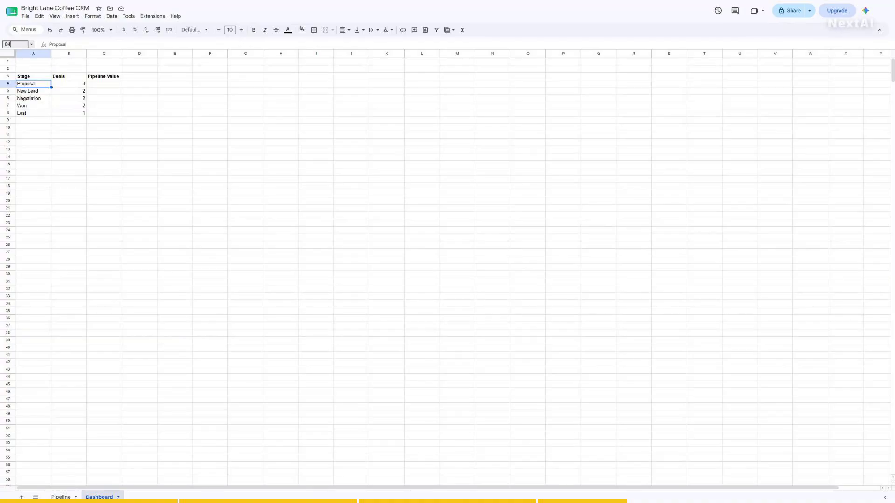
- Review the Dashboard's Deals column B3:B8 and Pipeline Value column C3:C8
{"action": "key", "text": "Return"}
{"action": "left_click", "coordinate": [16, 44]}
{"action": "type", "text": "C4"}
{"action": "key", "text": "Return"}
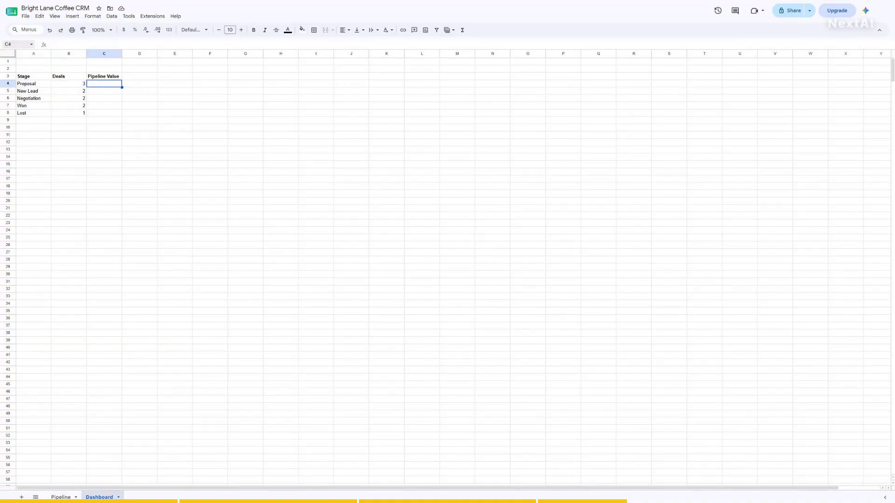
{"action": "left_click", "coordinate": [15, 45]}
{"action": "type", "text": "B3:B8"}
{"action": "key", "text": "Return"}
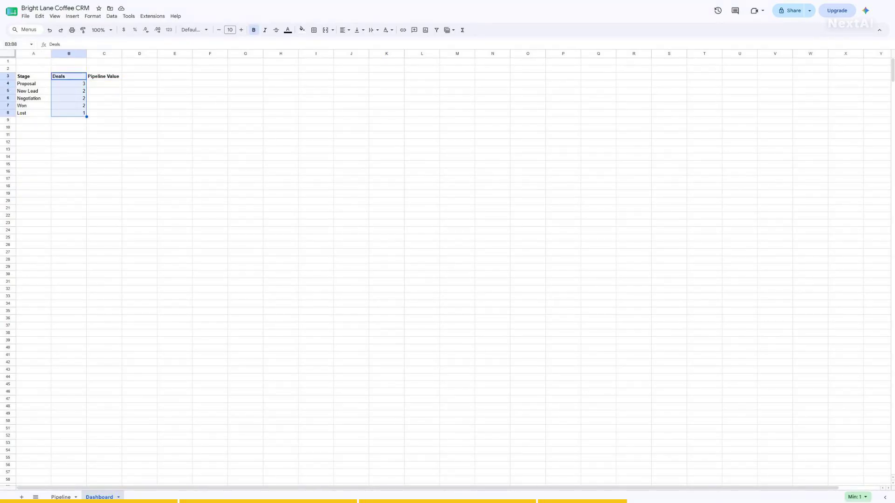
{"action": "left_click", "coordinate": [15, 44]}
{"action": "type", "text": "C3:C8"}
{"action": "key", "text": "Return"}
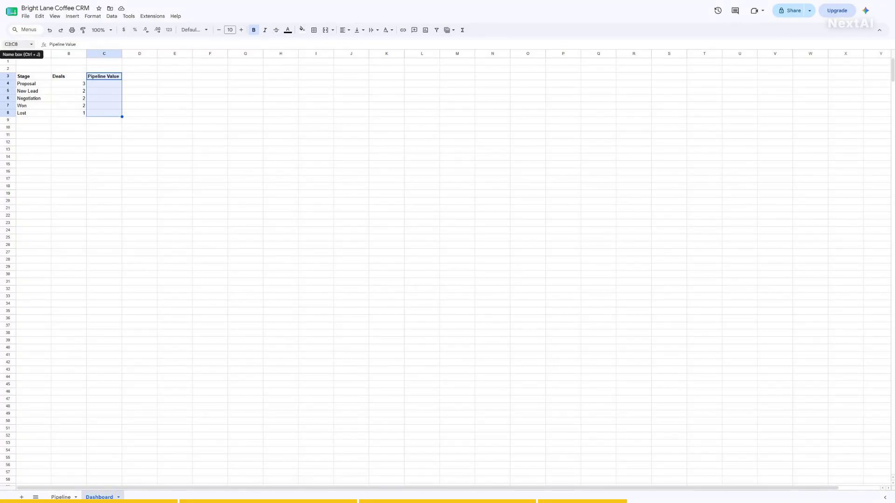
- Enter =SUMIF(Pipeline!D:D,A4,Pipeline!E:E) in C4 for the Proposal stage value
{"action": "left_click", "coordinate": [16, 44]}
{"action": "type", "text": "C4"}
{"action": "key", "text": "Return"}
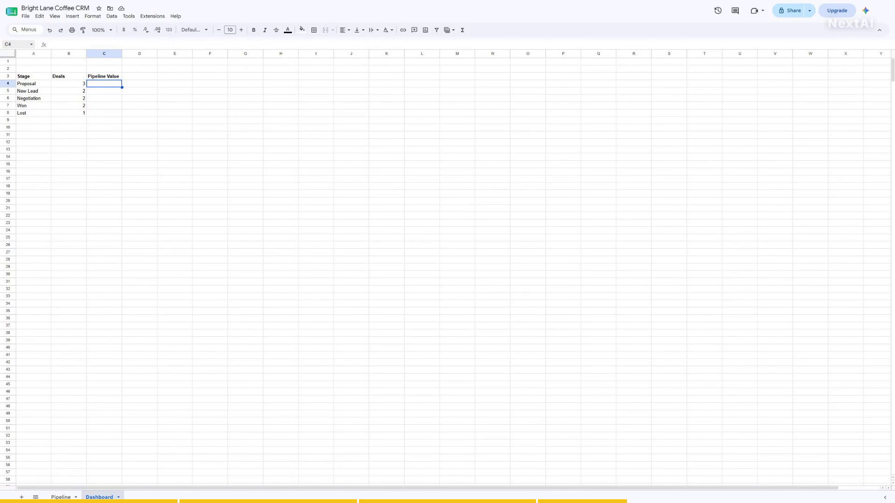
{"action": "type", "text": "=SUMIF(Pipel"}
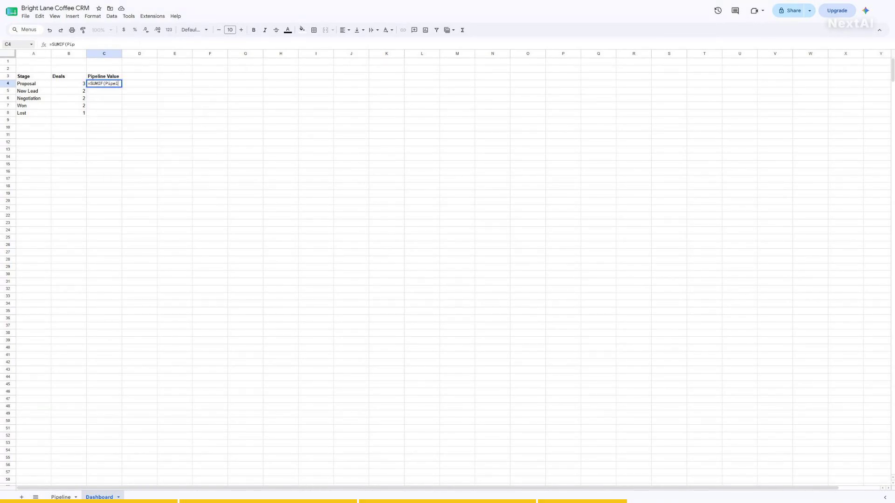
{"action": "type", "text": "ine!D:D,A4,Pipeli"}
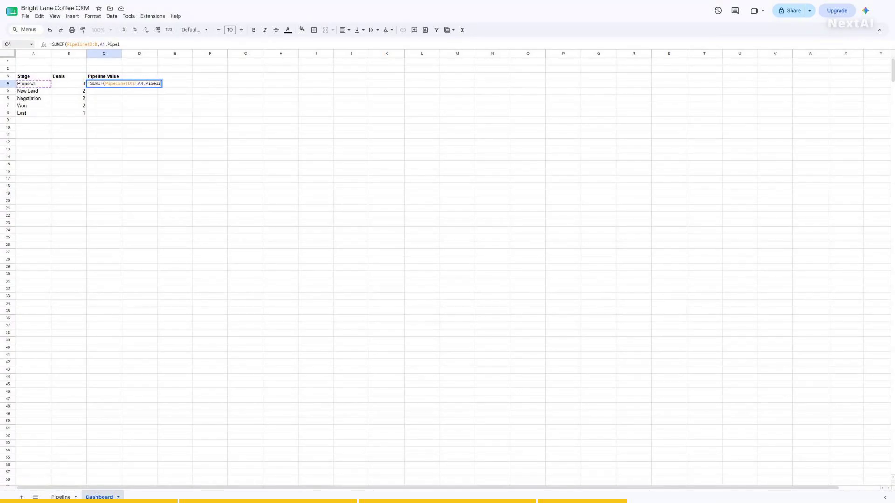
{"action": "type", "text": "ne!E:E)"}
{"action": "key", "text": "Return"}
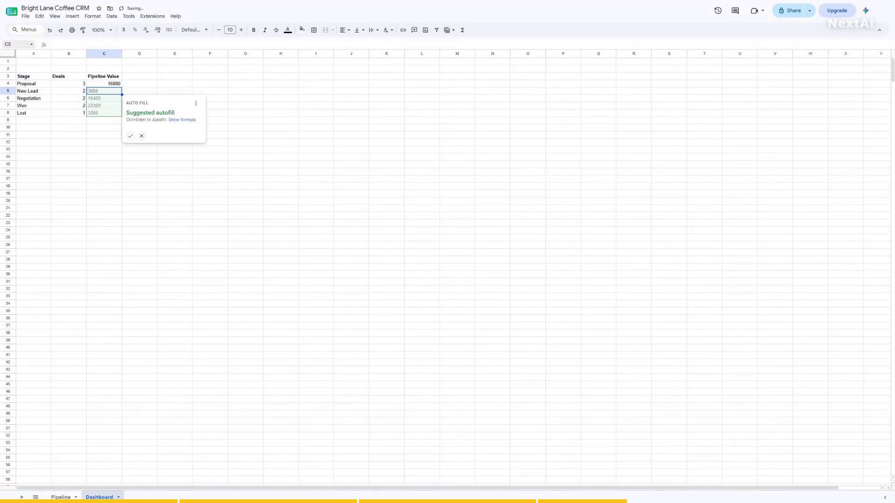
{"action": "left_click", "coordinate": [15, 44]}
{"action": "type", "text": "C4"}
{"action": "key", "text": "Return"}
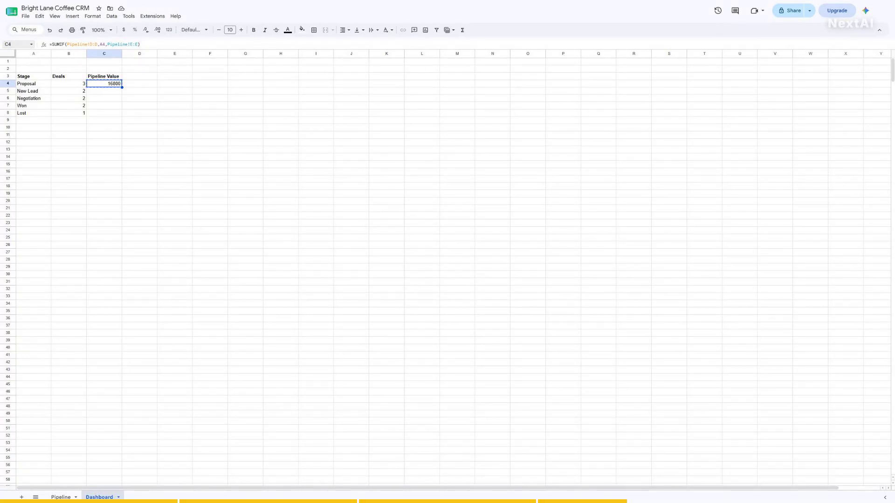
{"action": "key", "text": "Escape"}
- Fill the SUMIF formula down from C4 through C8
{"action": "left_click", "coordinate": [16, 44]}
{"action": "type", "text": "C4:C8"}
{"action": "key", "text": "Return"}
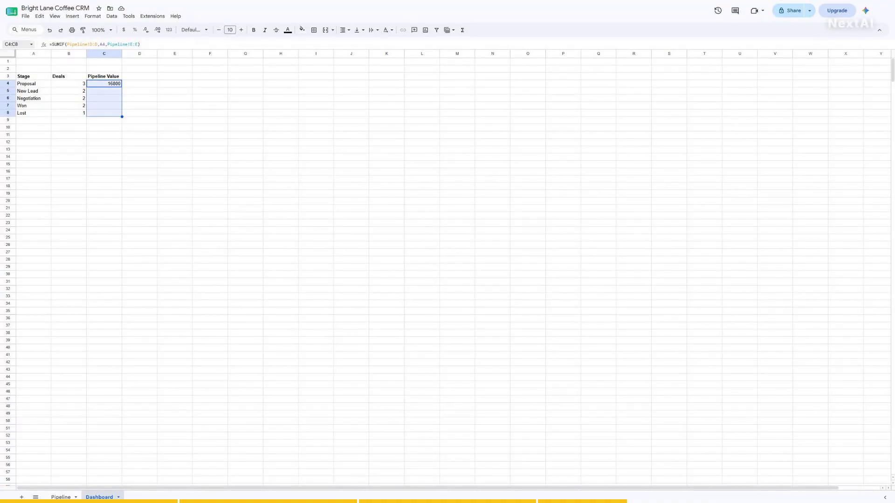
{"action": "key", "text": "ctrl+d"}
- Check the filled formulas in C5, C6, C7 and C8, then return to C4
{"action": "left_click", "coordinate": [16, 44]}
{"action": "type", "text": "C5"}
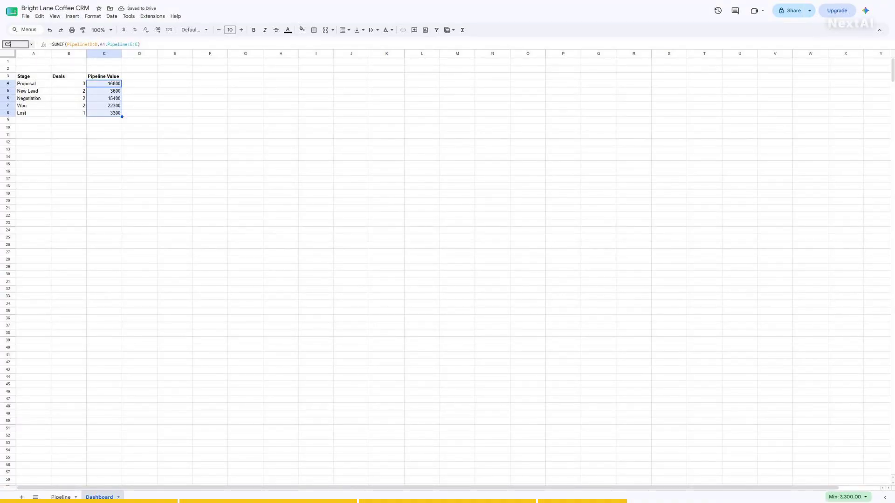
{"action": "key", "text": "Return"}
{"action": "left_click", "coordinate": [16, 44]}
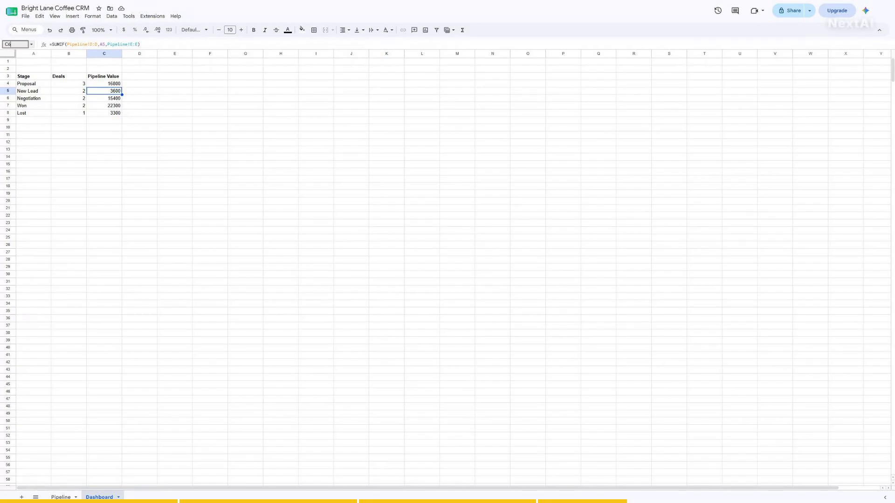
{"action": "type", "text": "C6"}
{"action": "key", "text": "Return"}
{"action": "left_click", "coordinate": [16, 44]}
{"action": "type", "text": "C7"}
{"action": "key", "text": "Return"}
{"action": "left_click", "coordinate": [16, 44]}
{"action": "type", "text": "C8"}
{"action": "key", "text": "Return"}
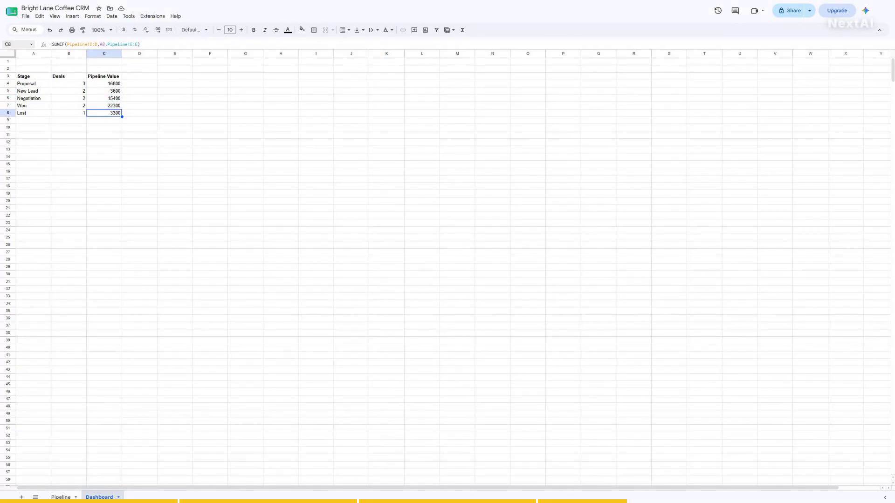
{"action": "left_click", "coordinate": [16, 44]}
{"action": "type", "text": "C4"}
{"action": "key", "text": "Return"}
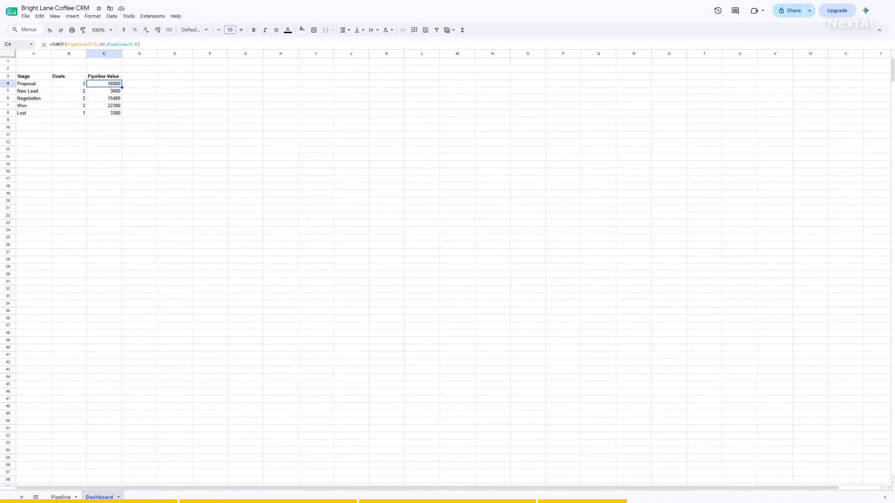
- Format the pipeline values C4:C8 as currency
{"action": "left_click", "coordinate": [16, 44]}
{"action": "type", "text": "C4:C8"}
{"action": "key", "text": "Return"}
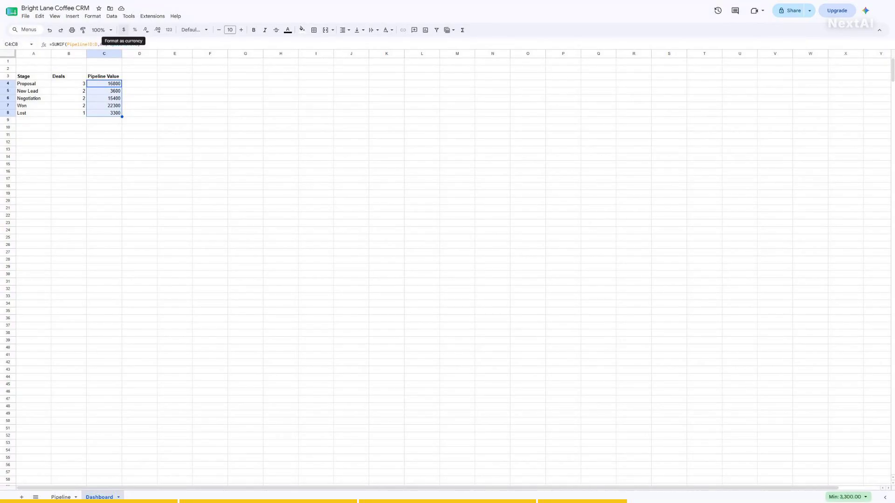
{"action": "left_click", "coordinate": [124, 30]}
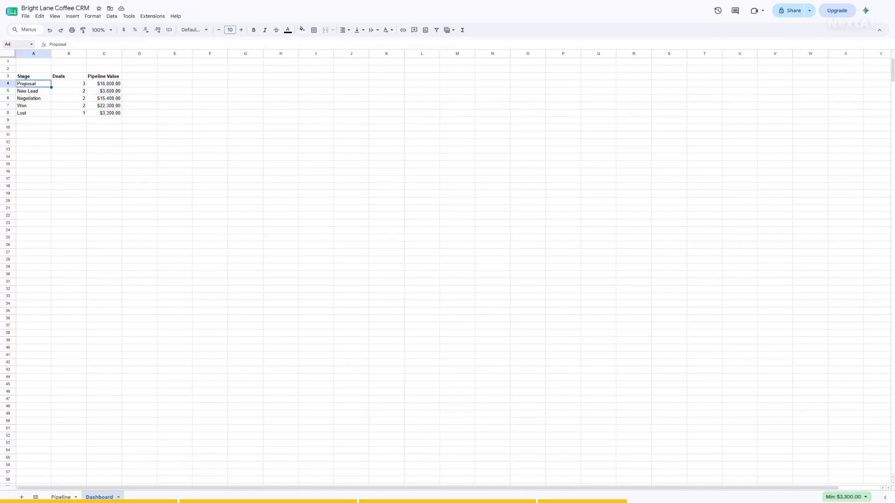
- Review the stage labels, the Won and Lost counts in B7:B8, and values C4:C6
{"action": "left_click", "coordinate": [16, 44]}
{"action": "type", "text": "A5"}
{"action": "key", "text": "Return"}
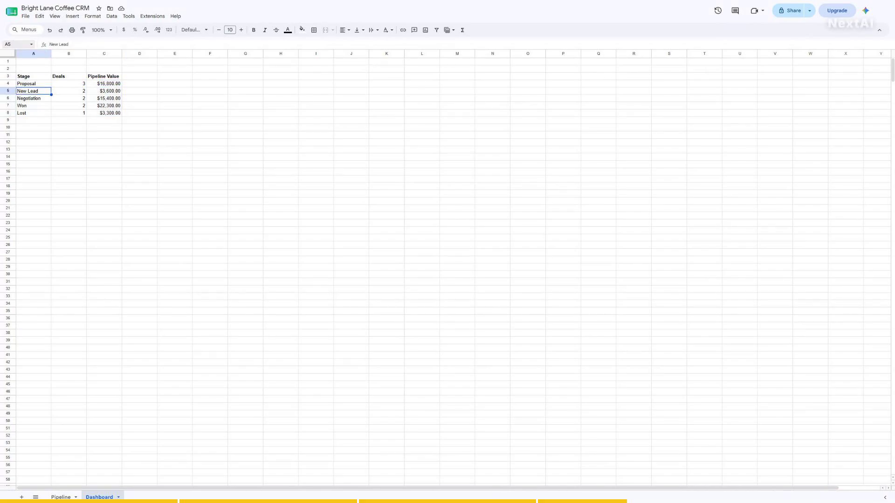
{"action": "left_click", "coordinate": [16, 45]}
{"action": "type", "text": "A6"}
{"action": "key", "text": "Return"}
{"action": "left_click", "coordinate": [15, 44]}
{"action": "type", "text": "A7"}
{"action": "key", "text": "Return"}
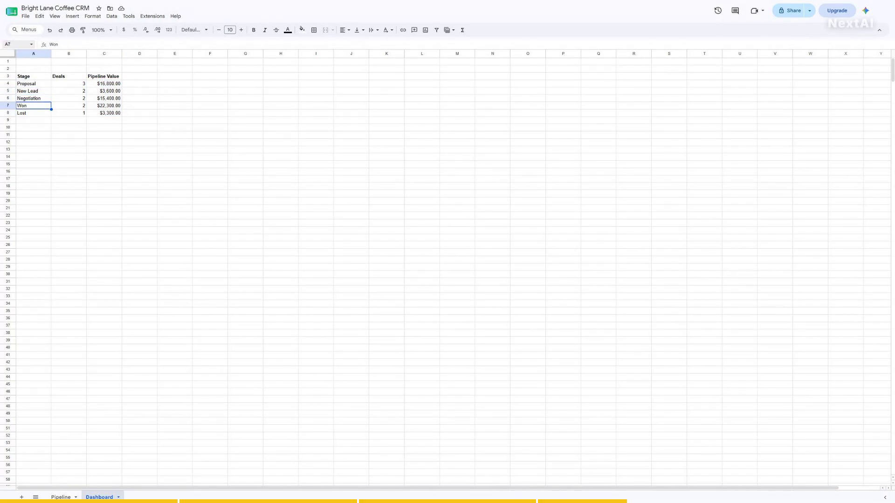
{"action": "left_click", "coordinate": [16, 44]}
{"action": "type", "text": "B7"}
{"action": "key", "text": "Return"}
{"action": "left_click", "coordinate": [15, 44]}
{"action": "type", "text": "B8"}
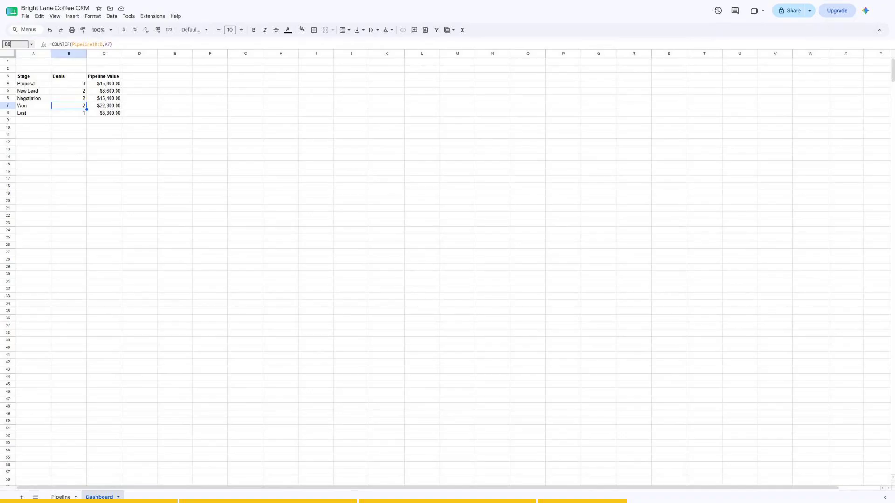
{"action": "key", "text": "Return"}
{"action": "left_click", "coordinate": [16, 44]}
{"action": "type", "text": "C4"}
{"action": "key", "text": "Return"}
{"action": "left_click", "coordinate": [16, 45]}
{"action": "type", "text": "C5"}
{"action": "key", "text": "Return"}
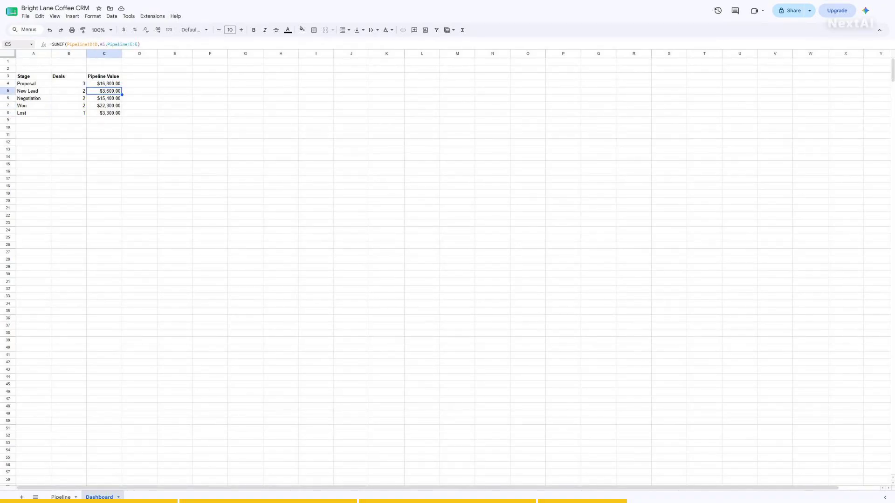
{"action": "left_click", "coordinate": [15, 44]}
{"action": "type", "text": "C6"}
{"action": "key", "text": "Return"}
- Check the empty cells A10:B11 below the table and select the stage table A3:C8
{"action": "left_click", "coordinate": [16, 44]}
{"action": "type", "text": "A10"}
{"action": "key", "text": "Return"}
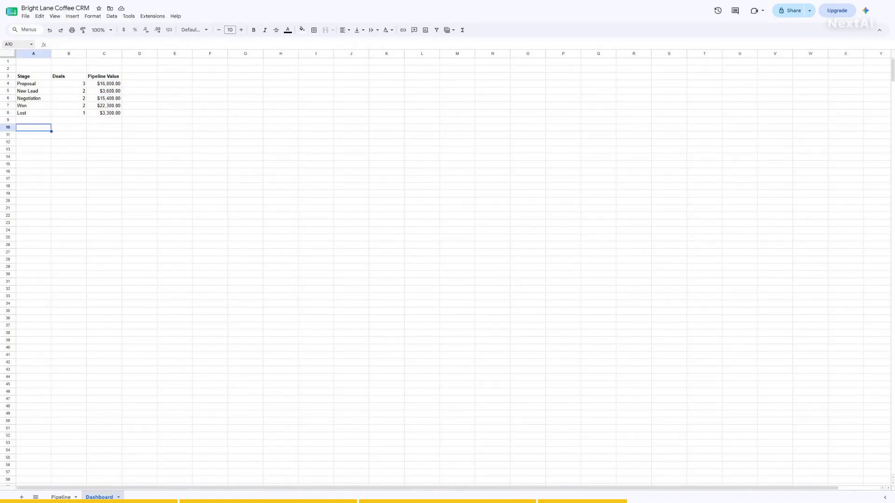
{"action": "left_click", "coordinate": [16, 45]}
{"action": "type", "text": "B10"}
{"action": "key", "text": "Return"}
{"action": "left_click", "coordinate": [16, 44]}
{"action": "type", "text": "A11"}
{"action": "key", "text": "Return"}
{"action": "left_click", "coordinate": [16, 44]}
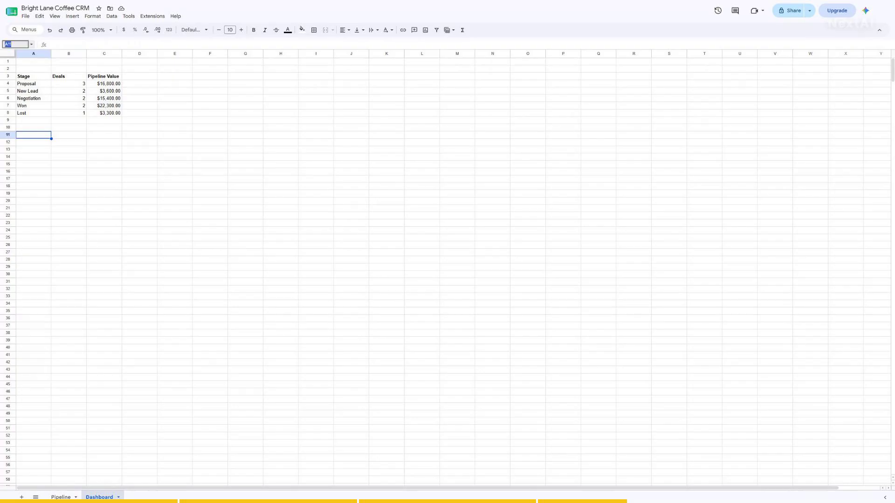
{"action": "type", "text": "B11"}
{"action": "key", "text": "Return"}
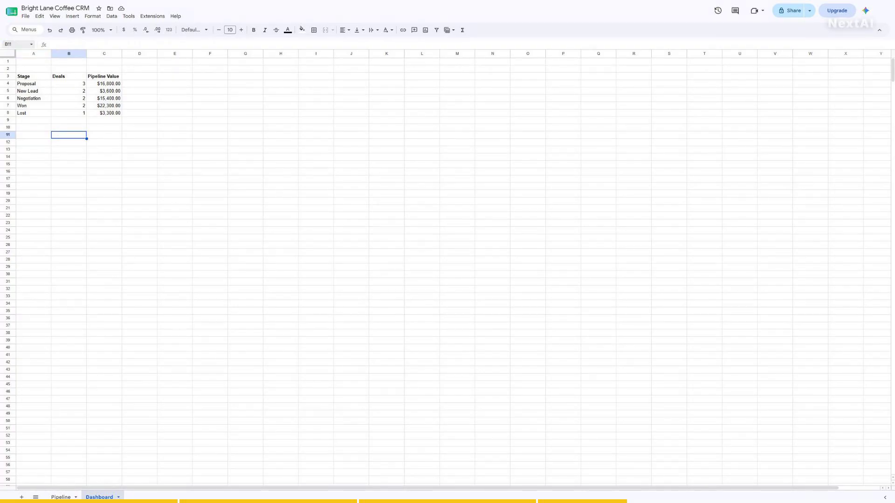
{"action": "left_click", "coordinate": [15, 44]}
{"action": "type", "text": "A3:C8"}
{"action": "key", "text": "Return"}
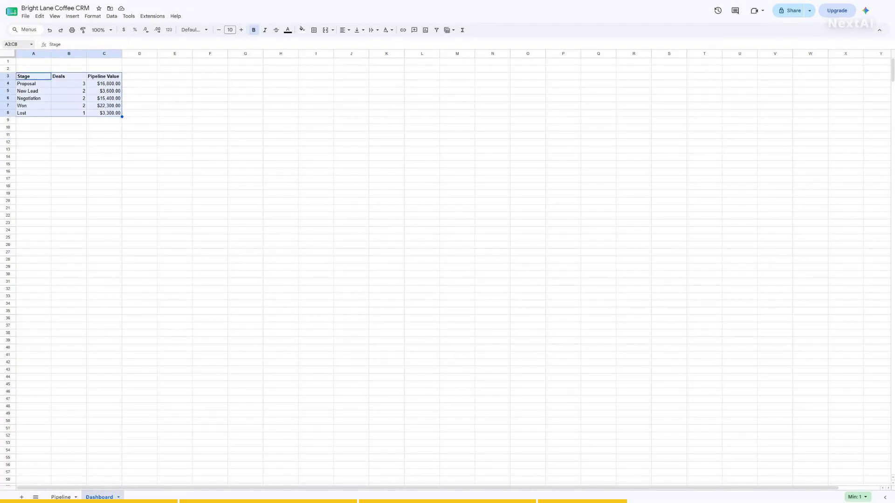
- Label A10 'Win rate' and put =B7/(B7+B8) in B10, formatted as a percentage (66.67%)
{"action": "left_click", "coordinate": [16, 44]}
{"action": "type", "text": "A10"}
{"action": "key", "text": "Return"}
{"action": "type", "text": "Win rate"}
{"action": "key", "text": "Return"}
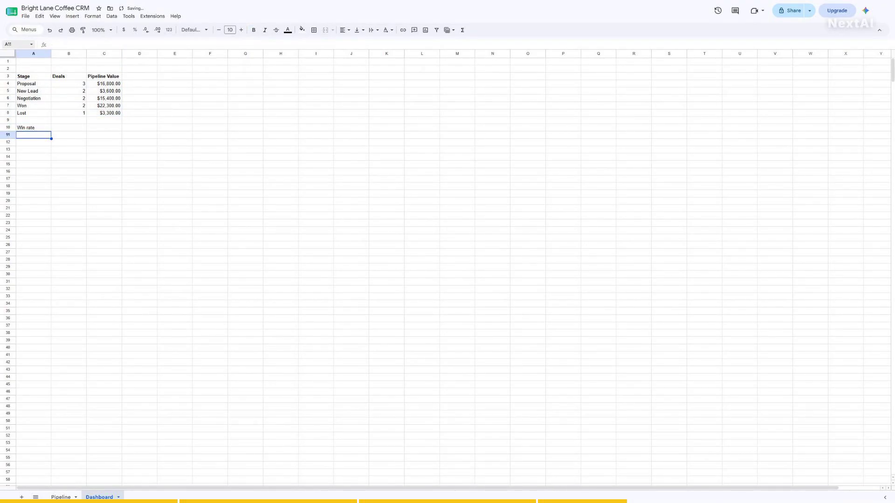
{"action": "left_click", "coordinate": [16, 45]}
{"action": "type", "text": "B10"}
{"action": "key", "text": "Return"}
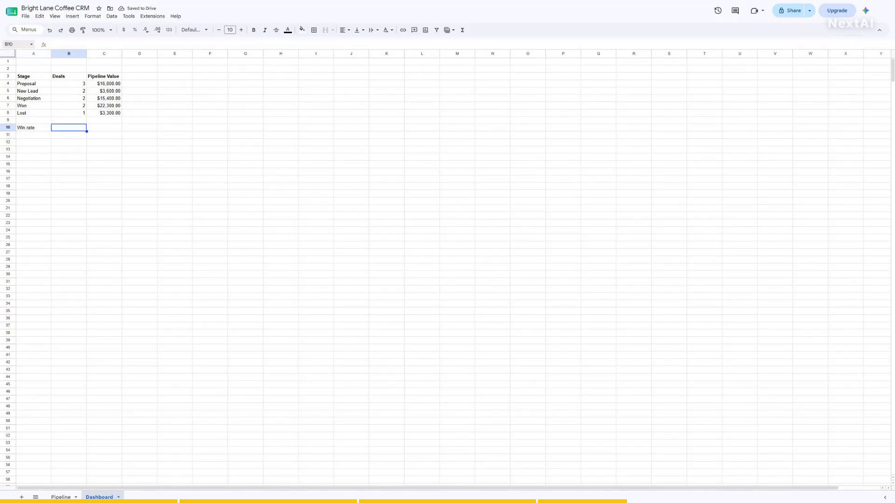
{"action": "type", "text": "=B7/(B7+B8)"}
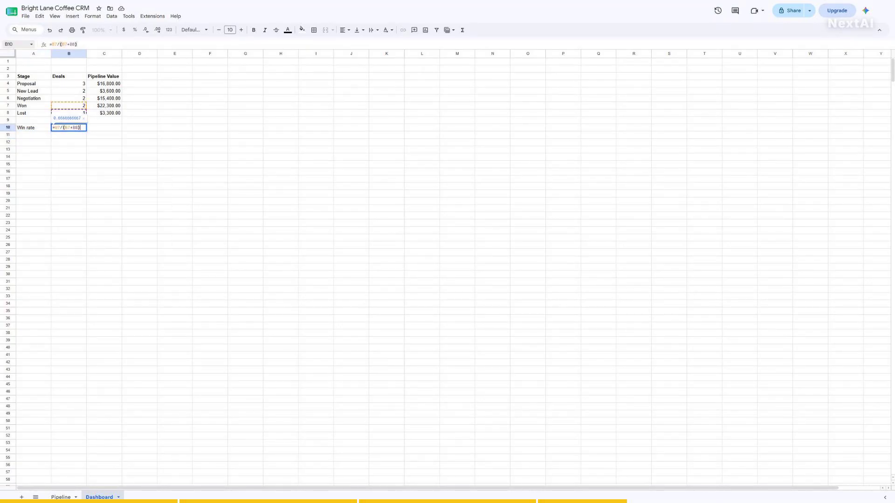
{"action": "key", "text": "Return"}
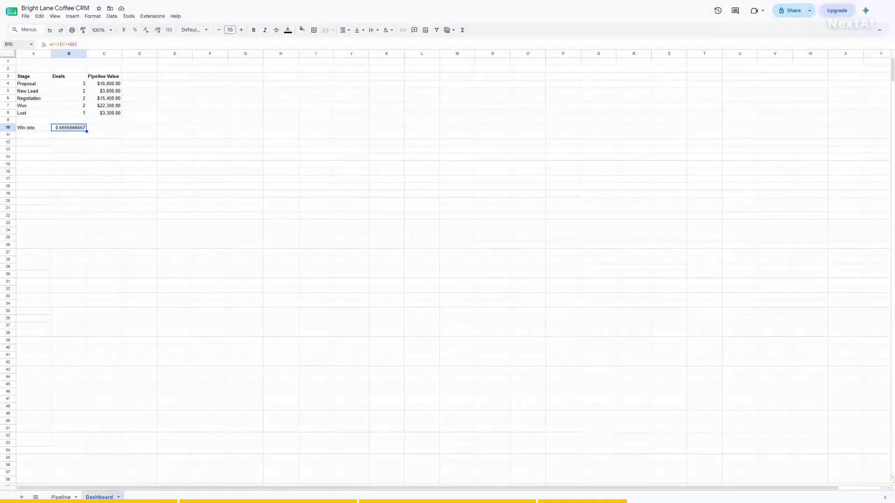
{"action": "left_click", "coordinate": [134, 30]}
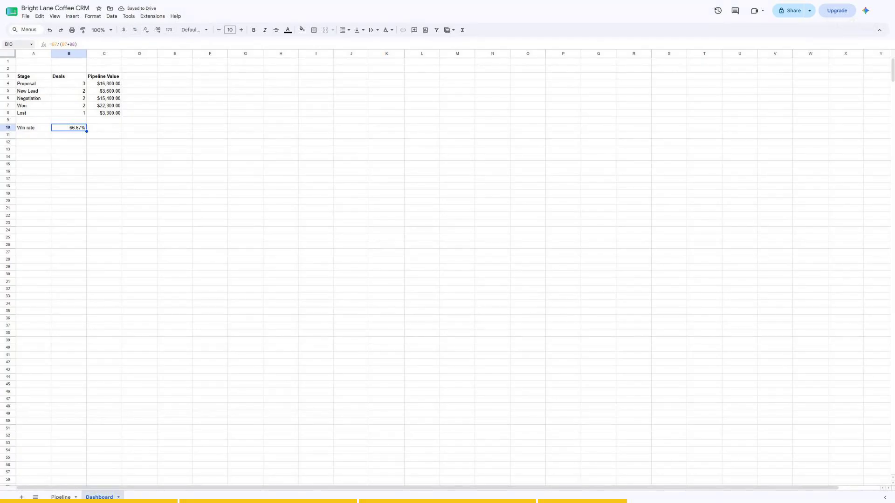
{"action": "left_click", "coordinate": [16, 45]}
- Enter the label 'Open pipeline' in A11
{"action": "type", "text": "A11"}
{"action": "key", "text": "Return"}
{"action": "type", "text": "Open pipeline"}
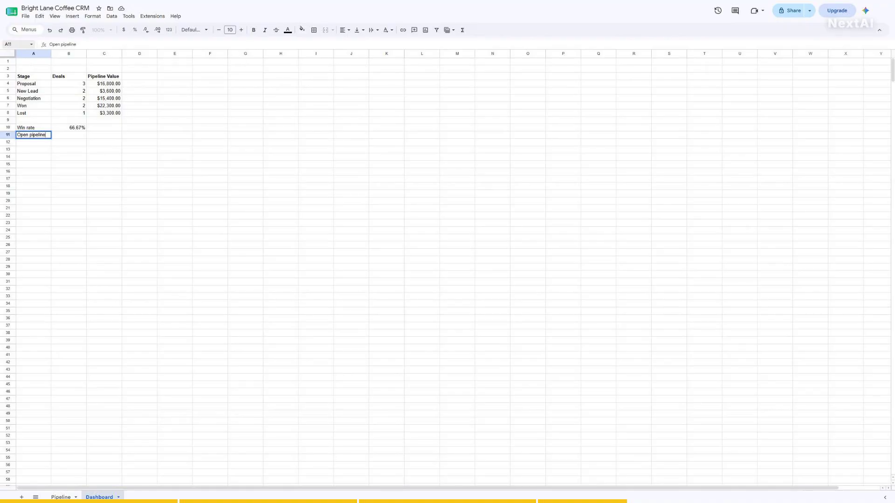
{"action": "key", "text": "Return"}
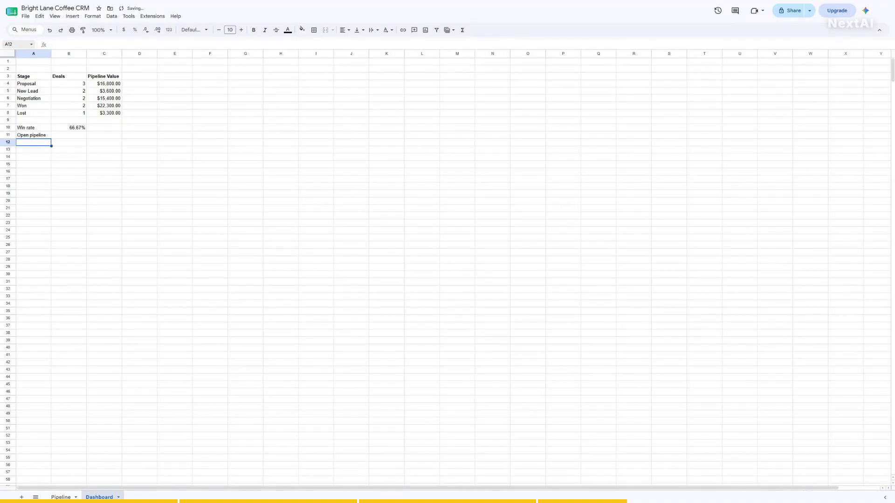
- Enter =C4+C5+C6 in B11 and format it as currency, showing $35,800.00
{"action": "left_click", "coordinate": [16, 44]}
{"action": "type", "text": "B11"}
{"action": "key", "text": "Return"}
{"action": "type", "text": "=C4+C5+C6"}
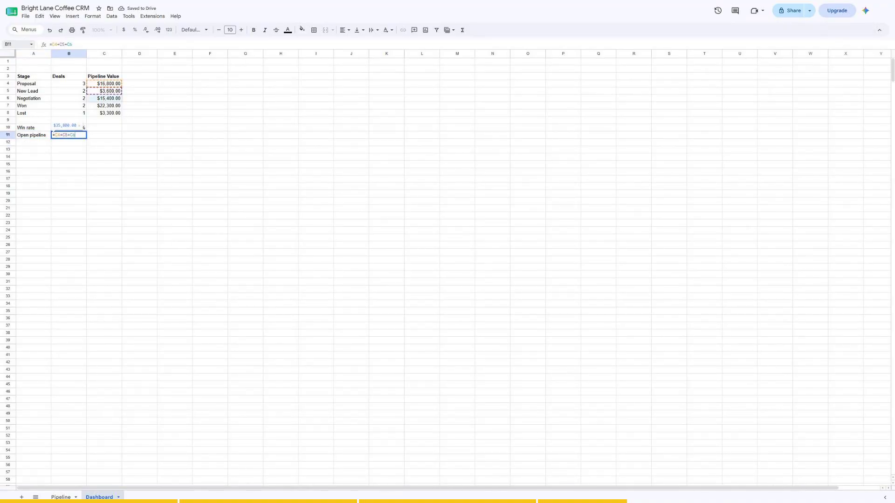
{"action": "key", "text": "Return"}
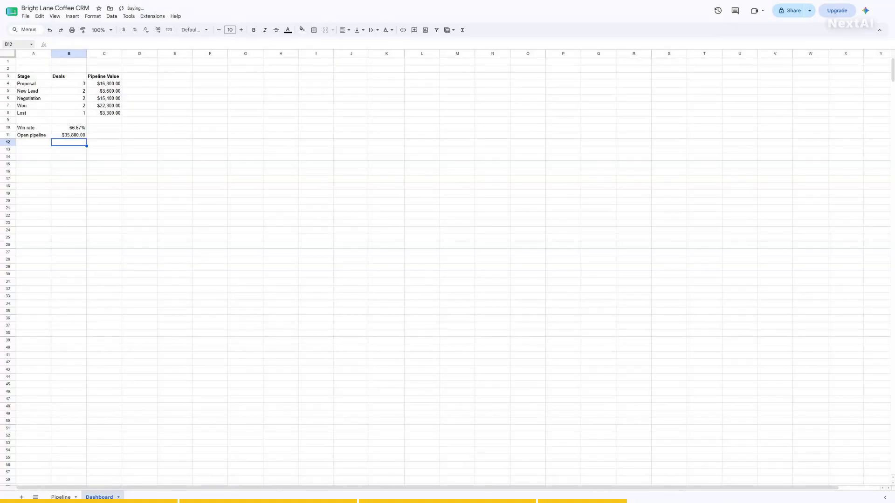
{"action": "left_click", "coordinate": [16, 44]}
{"action": "type", "text": "B11"}
{"action": "key", "text": "Return"}
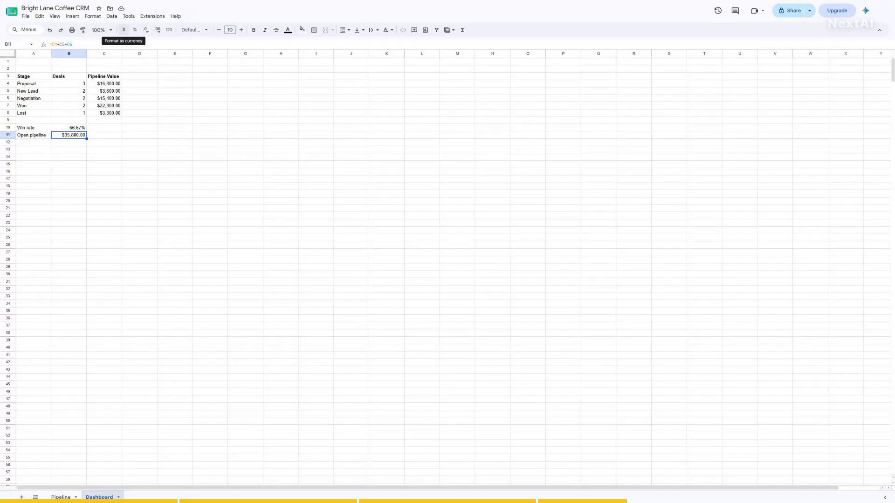
{"action": "left_click", "coordinate": [124, 30]}
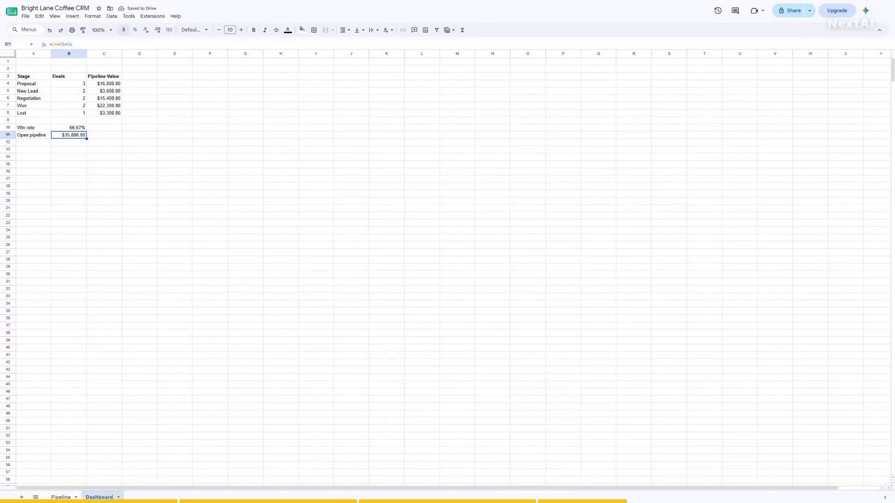
- Review the Win rate and Open pipeline cells in A10:B11 and copy B11
{"action": "left_click", "coordinate": [15, 44]}
{"action": "type", "text": "A10"}
{"action": "key", "text": "Return"}
{"action": "left_click", "coordinate": [15, 44]}
{"action": "type", "text": "B10"}
{"action": "key", "text": "Return"}
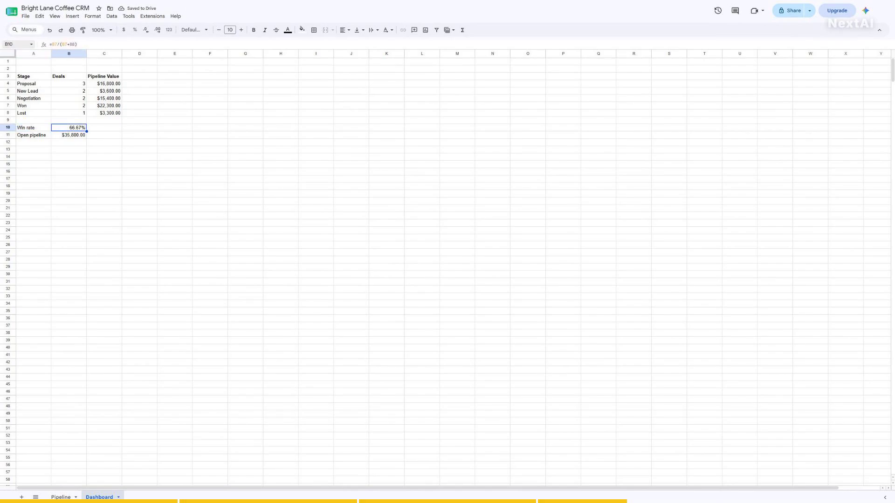
{"action": "left_click", "coordinate": [15, 44]}
{"action": "type", "text": "A11"}
{"action": "key", "text": "Return"}
{"action": "left_click", "coordinate": [15, 45]}
{"action": "type", "text": "B11"}
{"action": "key", "text": "Return"}
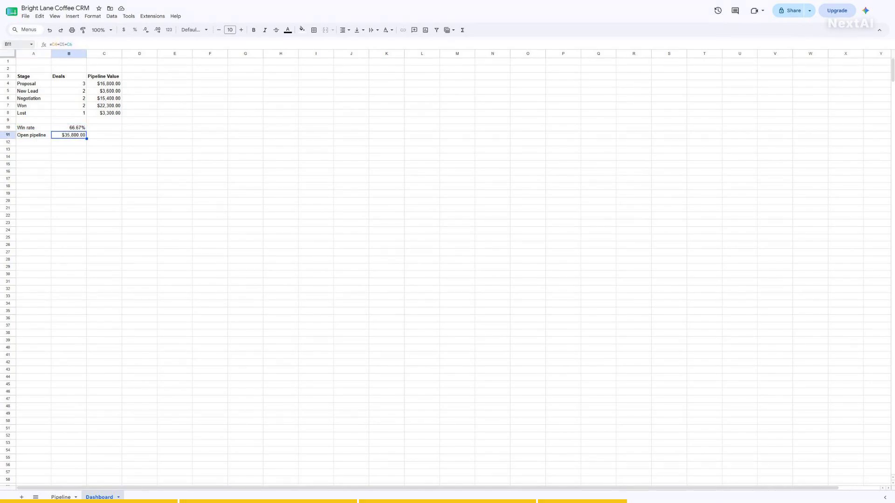
{"action": "left_click", "coordinate": [15, 44]}
{"action": "type", "text": "B10"}
{"action": "key", "text": "Return"}
{"action": "left_click", "coordinate": [15, 44]}
{"action": "type", "text": "B11"}
{"action": "key", "text": "Return"}
{"action": "key", "text": "ctrl+c"}
- Return to cell A1 using the Name Box
{"action": "left_click", "coordinate": [15, 45]}
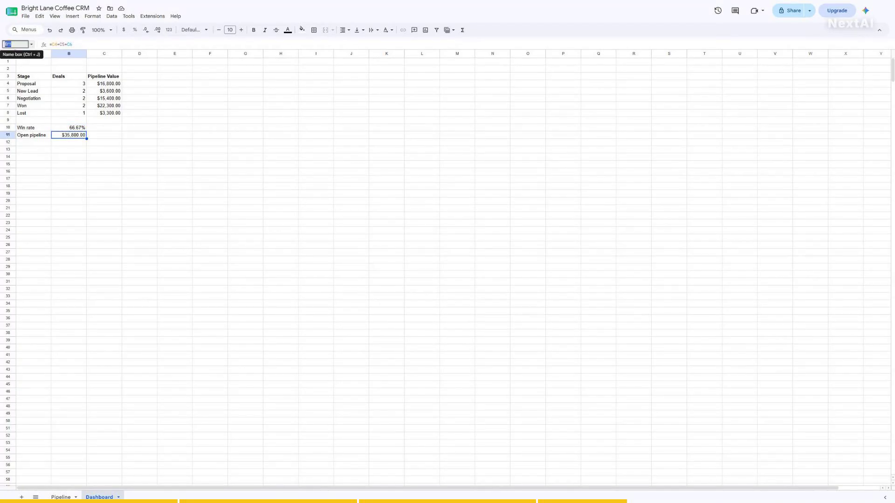
{"action": "type", "text": "A1"}
{"action": "key", "text": "Return"}
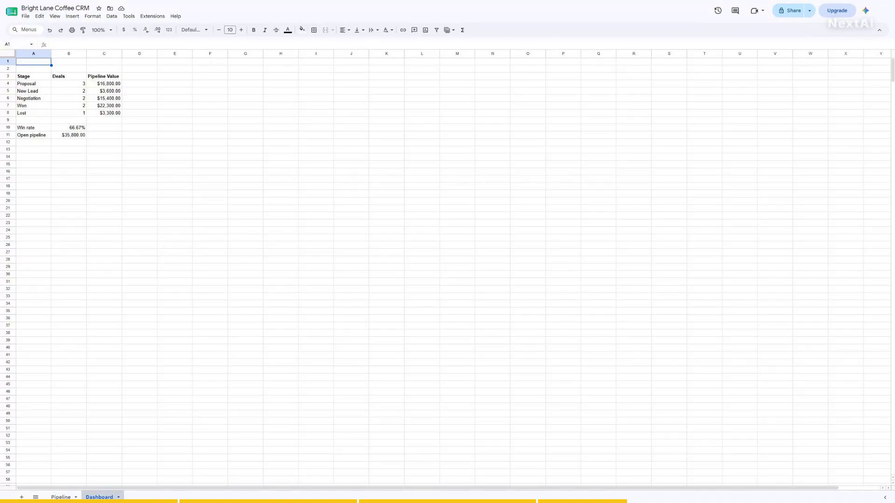
- Check cells A3 and B8 on the Dashboard, then select the stage-count range A3:B8
{"action": "left_click", "coordinate": [16, 44]}
{"action": "type", "text": "A3"}
{"action": "key", "text": "Return"}
{"action": "left_click", "coordinate": [15, 44]}
{"action": "type", "text": "B8"}
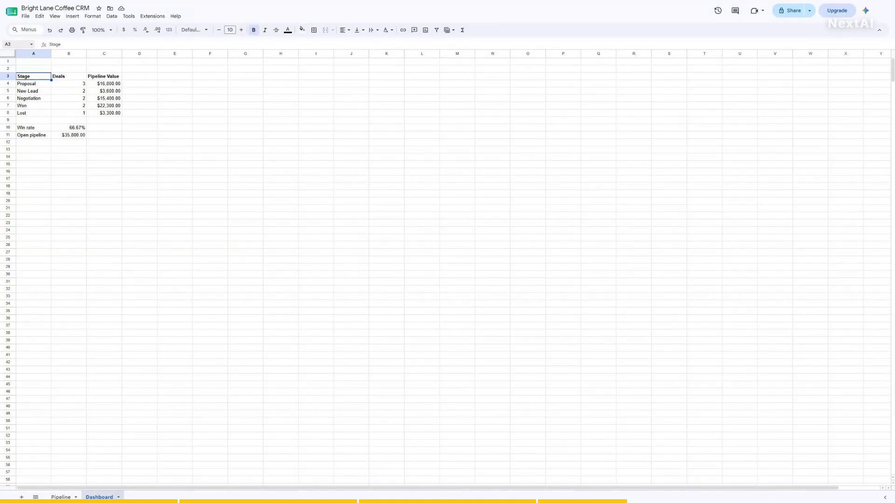
{"action": "key", "text": "Return"}
{"action": "left_click", "coordinate": [16, 45]}
{"action": "type", "text": "A1"}
{"action": "key", "text": "Return"}
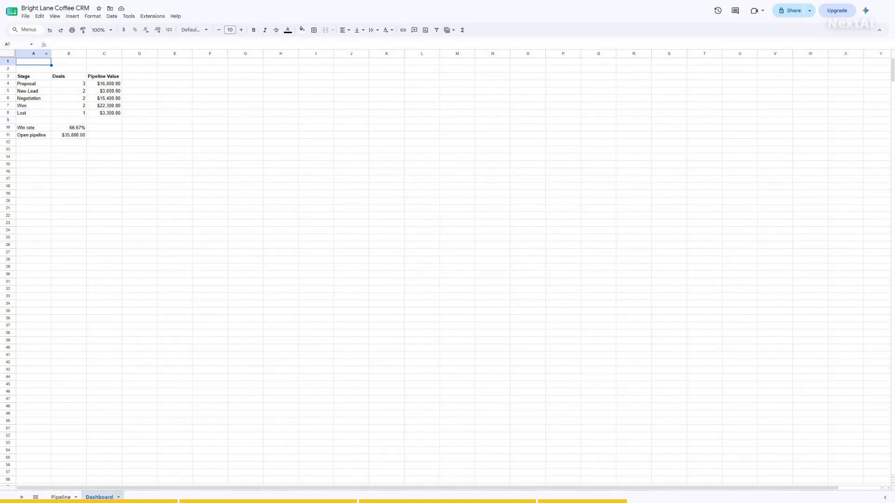
{"action": "left_click_drag", "start_coordinate": [33, 76], "coordinate": [68, 113]}
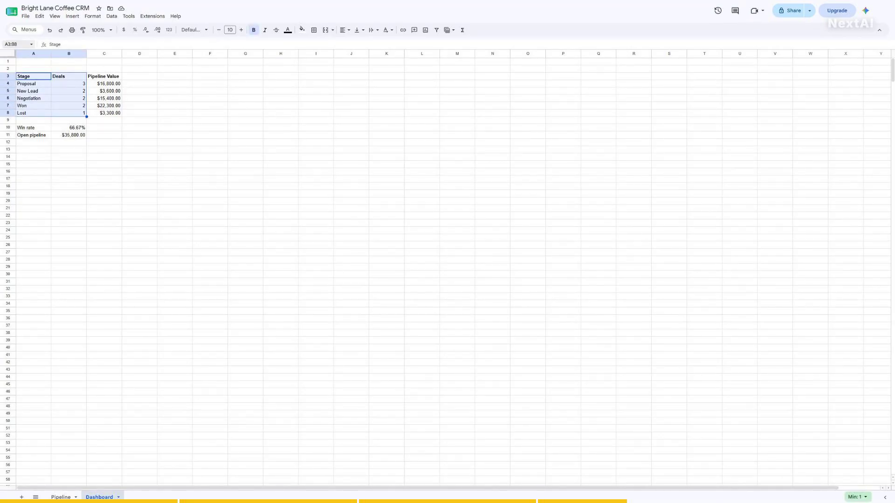
- Insert a column chart of deal counts per stage, then return to the Pipeline sheet
{"action": "left_click", "coordinate": [73, 16]}
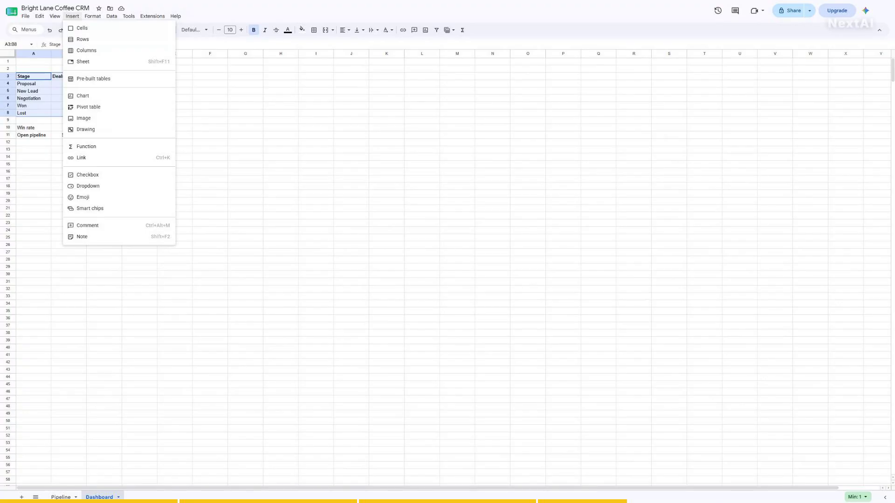
{"action": "left_click", "coordinate": [83, 95]}
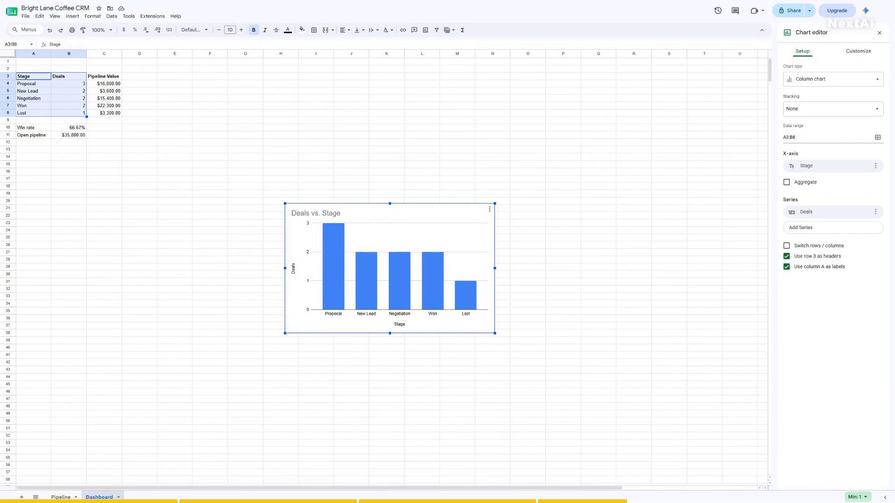
{"action": "left_click", "coordinate": [820, 79]}
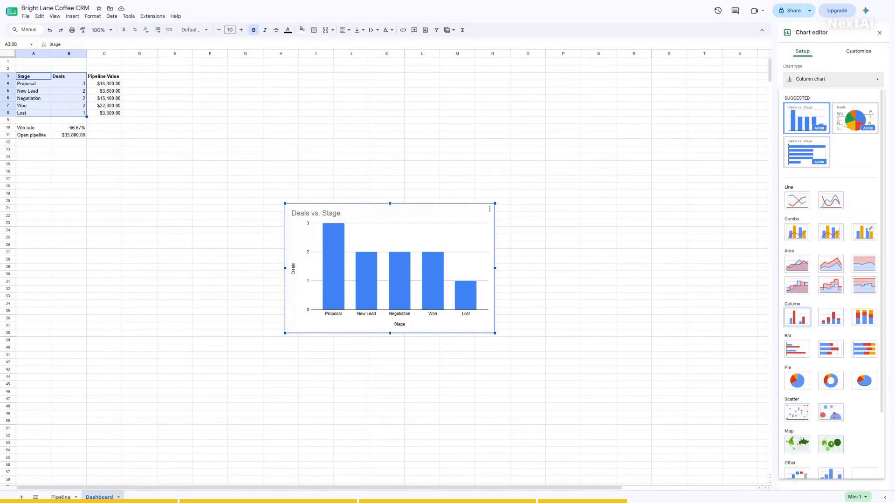
{"action": "left_click", "coordinate": [796, 317]}
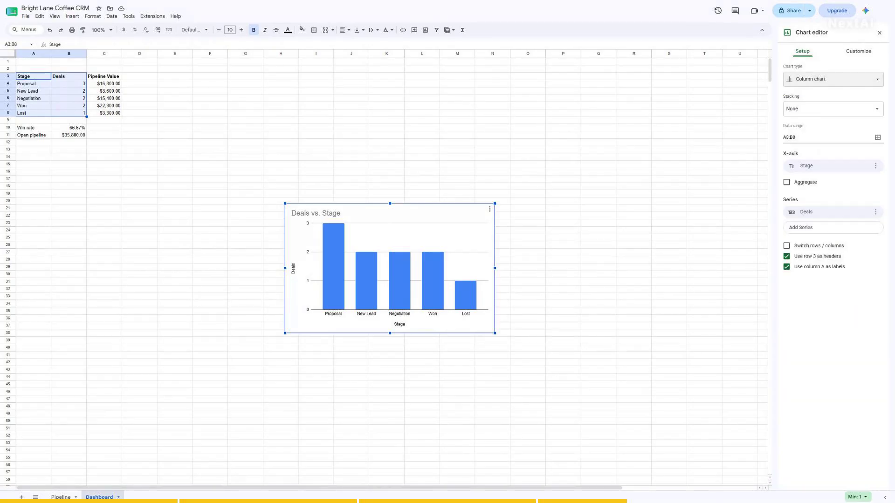
{"action": "left_click", "coordinate": [879, 32]}
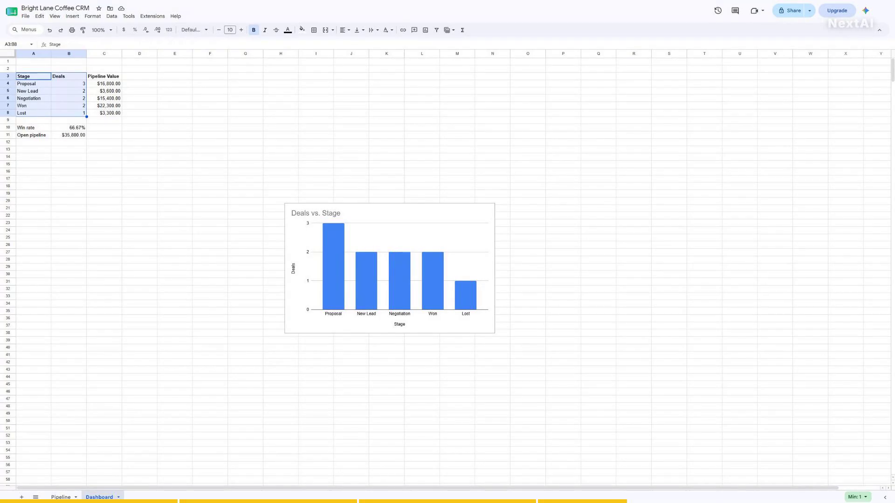
{"action": "left_click", "coordinate": [61, 497]}
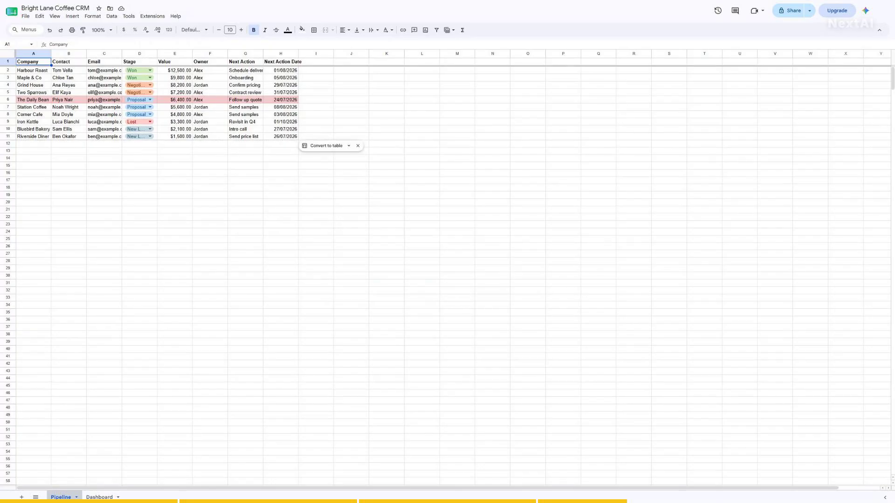
- Change Grind House's stage in D4 from Negotiation to New Lead
{"action": "left_click", "coordinate": [15, 44]}
{"action": "type", "text": "D4"}
{"action": "key", "text": "Return"}
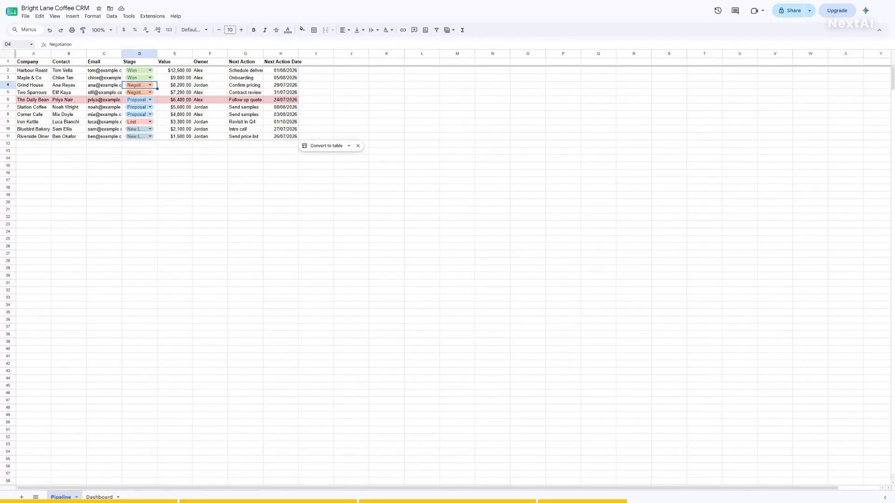
{"action": "type", "text": "New Lead"}
{"action": "key", "text": "Return"}
- Recheck D4, then view the Dashboard's updated stage counts and chart from A1
{"action": "left_click", "coordinate": [15, 44]}
{"action": "type", "text": "D4"}
{"action": "key", "text": "Return"}
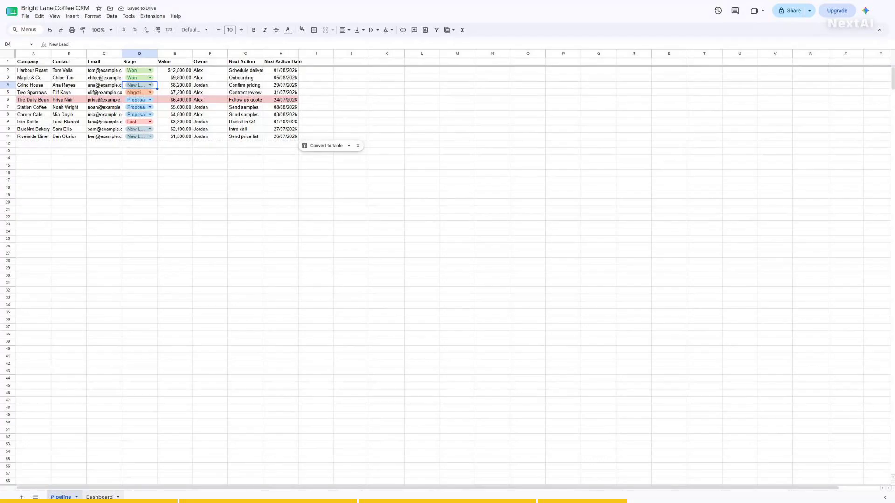
{"action": "left_click", "coordinate": [99, 497]}
{"action": "left_click", "coordinate": [15, 44]}
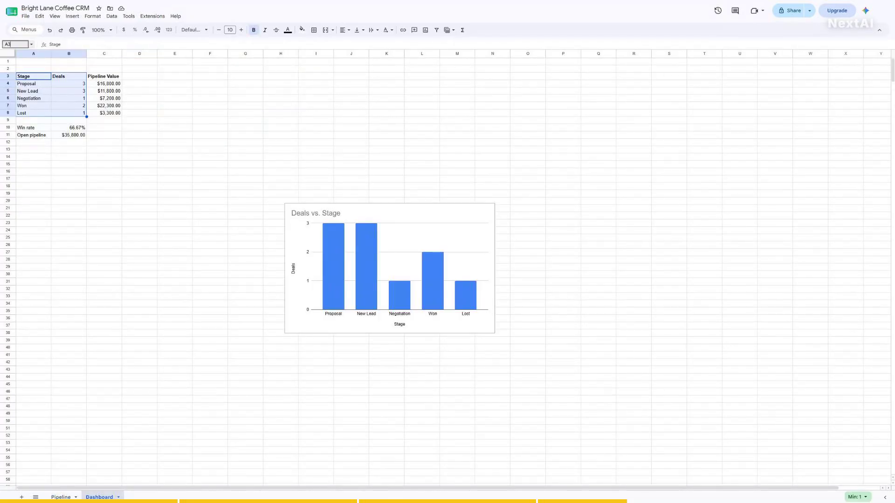
{"action": "type", "text": "A1"}
{"action": "key", "text": "Return"}
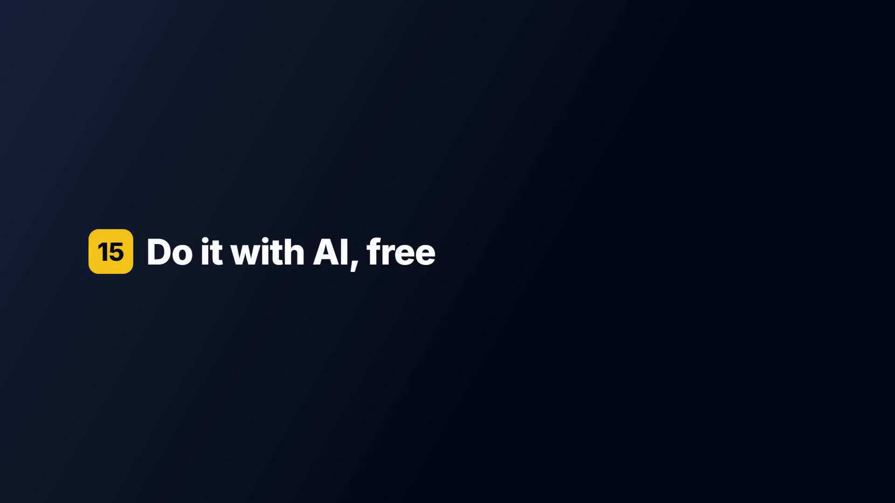
- Select the Stage header A3, then open and close the Gemini assistant panel
{"action": "left_click", "coordinate": [33, 76]}
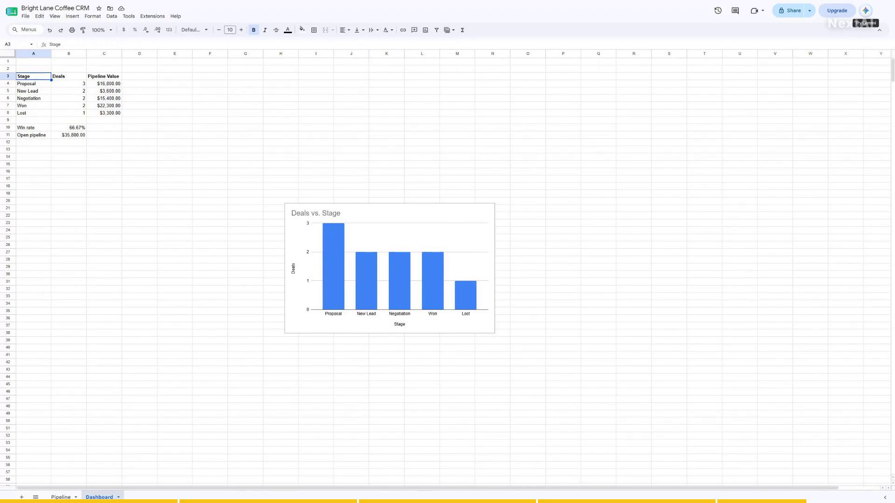
{"action": "left_click", "coordinate": [866, 10]}
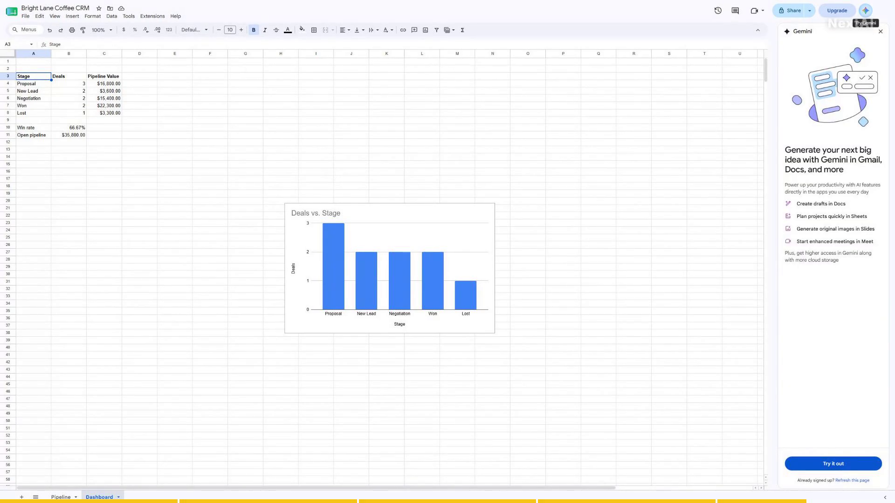
{"action": "left_click", "coordinate": [880, 31]}
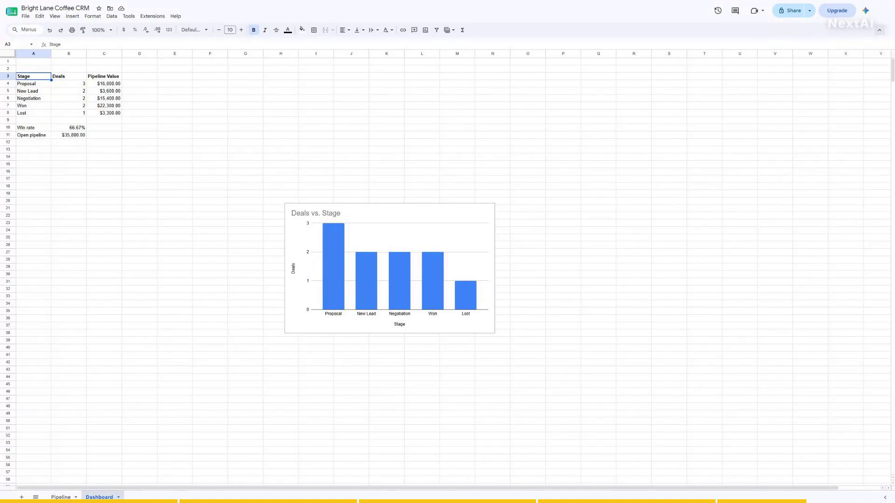